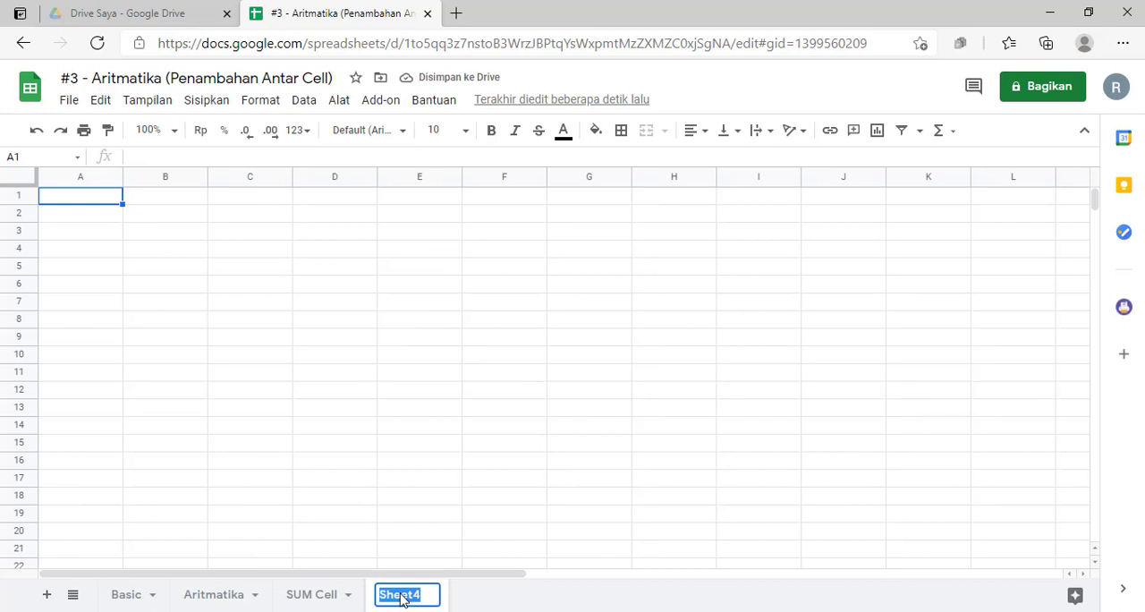
- Rename the new fourth sheet as IF
{"action": "type", "text": "IF"}
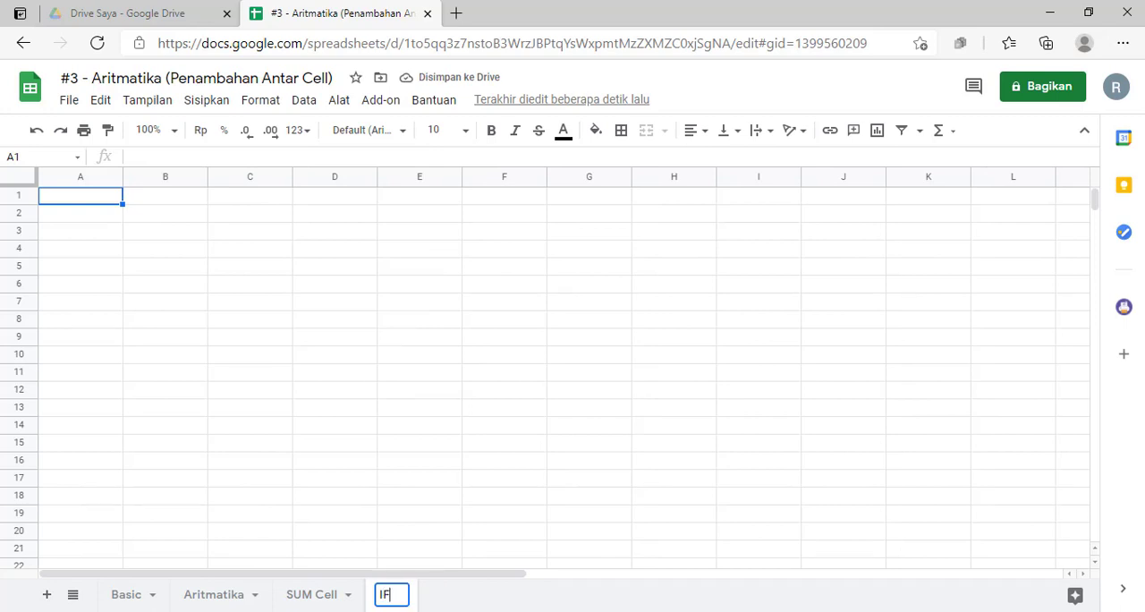
{"action": "left_click", "coordinate": [391, 531]}
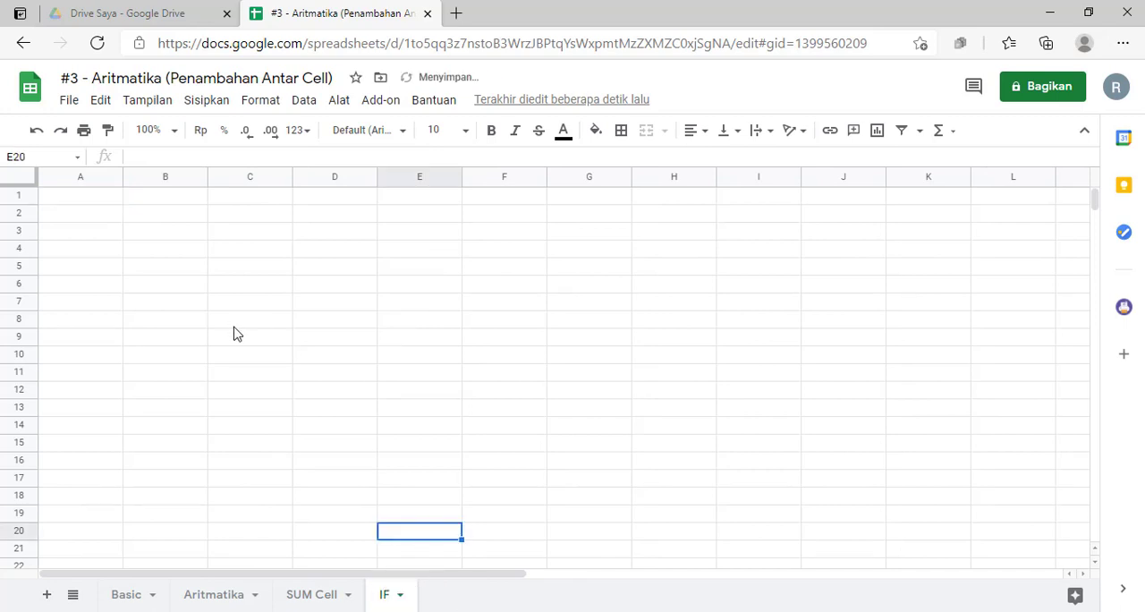
- Rename the spreadsheet file as "#4 - IF"
{"action": "left_click", "coordinate": [100, 81]}
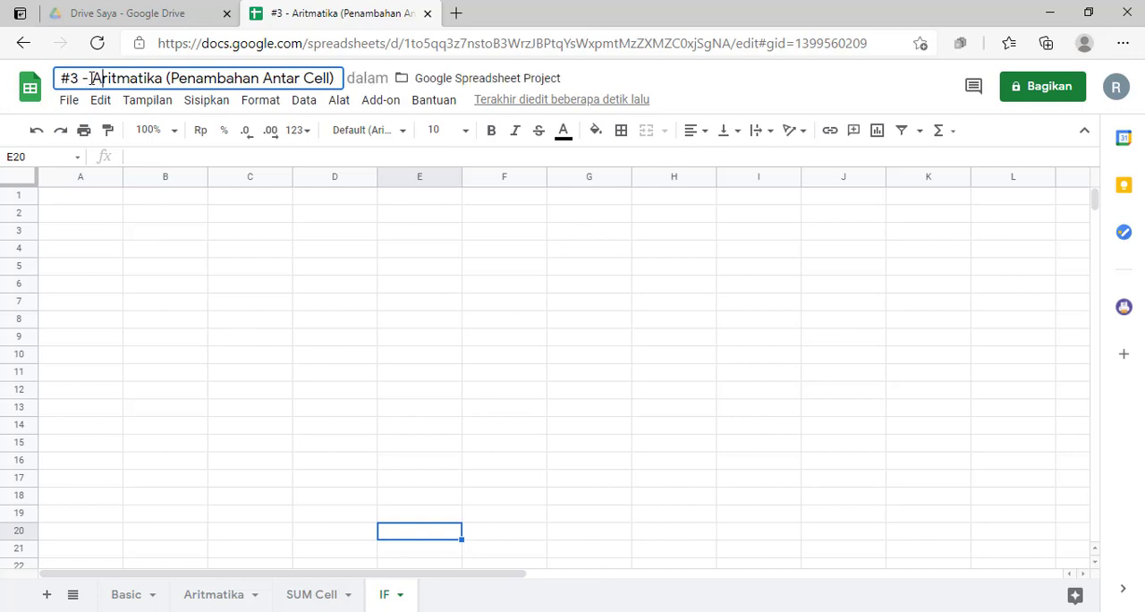
{"action": "left_click_drag", "start_coordinate": [91, 79], "coordinate": [343, 72]}
{"action": "key", "text": "BackSpace"}
{"action": "key", "text": "BackSpace"}
{"action": "key", "text": "BackSpace"}
{"action": "key", "text": "BackSpace"}
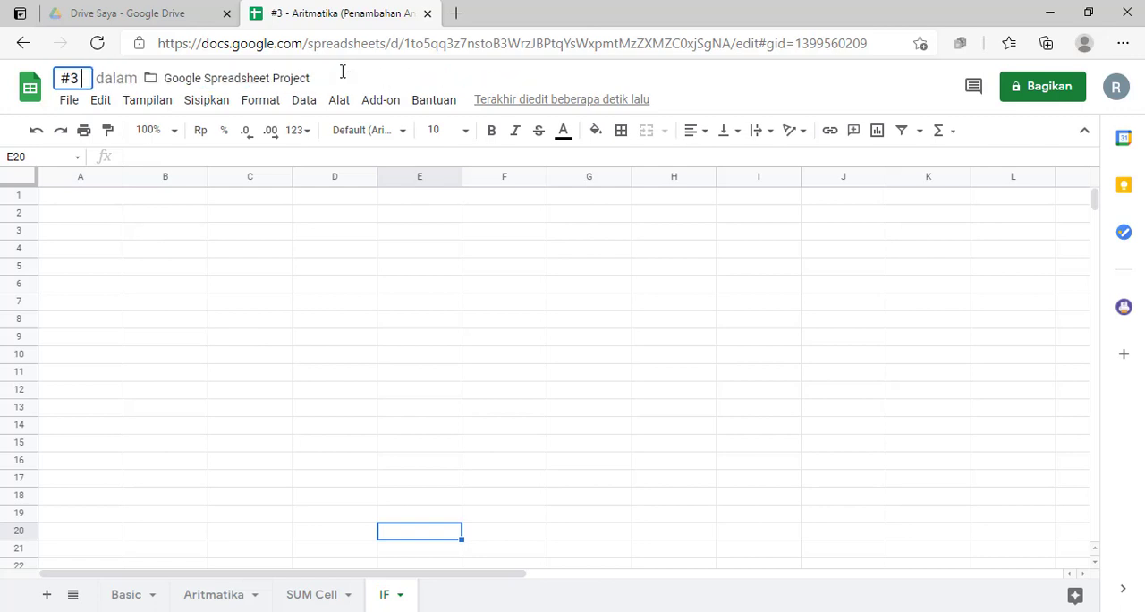
{"action": "type", "text": "4"}
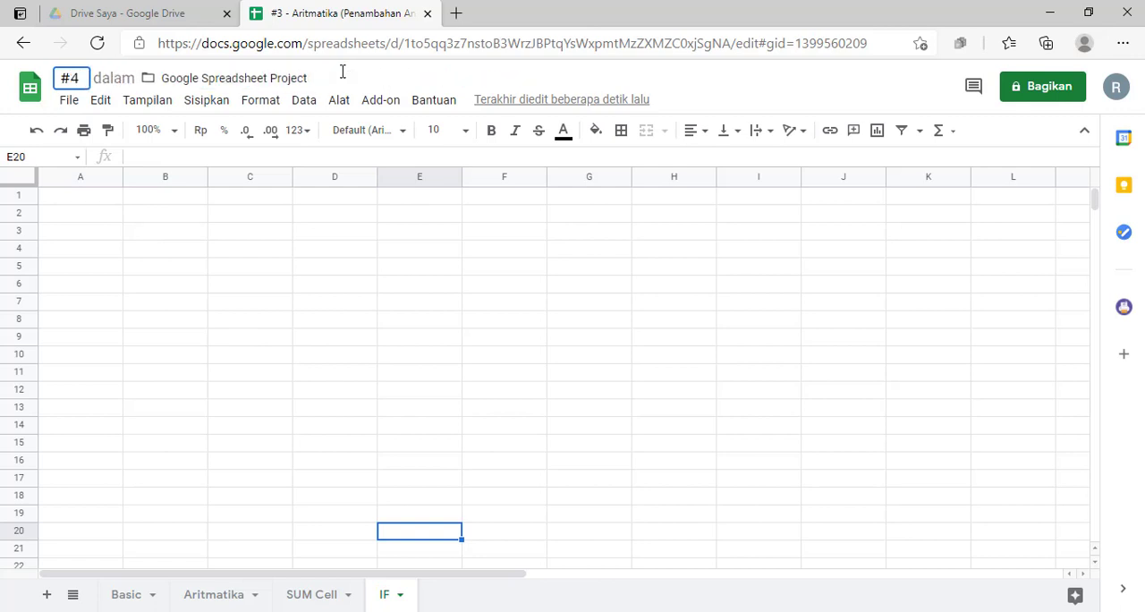
{"action": "type", "text": " - IF"}
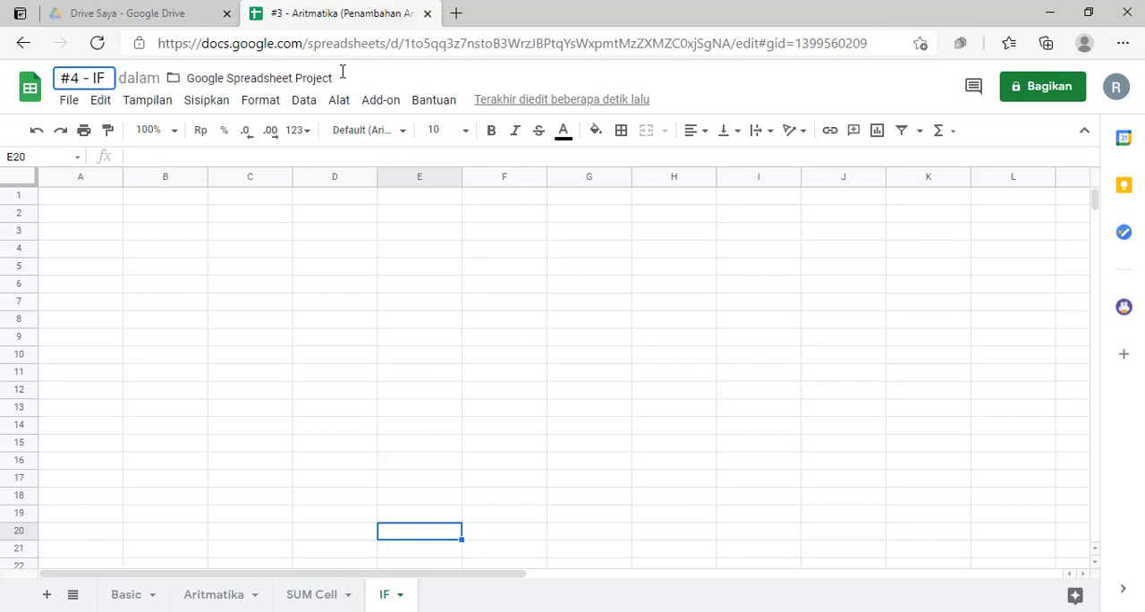
{"action": "left_click", "coordinate": [259, 268]}
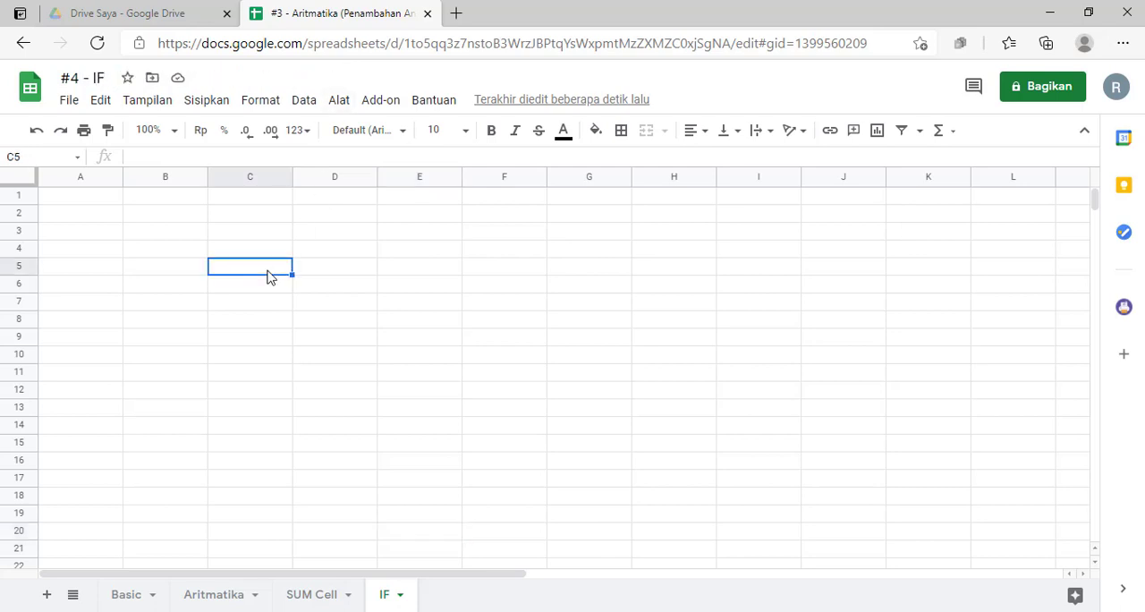
- Enter the column header "Nilai" in cell B3 of the IF sheet
{"action": "left_click", "coordinate": [113, 234]}
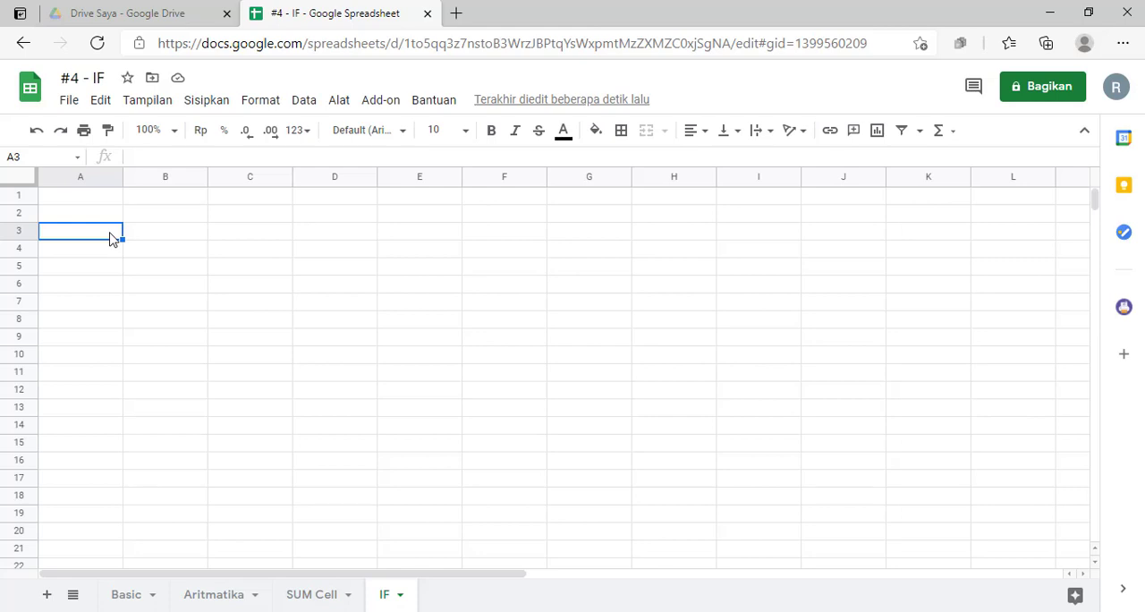
{"action": "key", "text": "Right"}
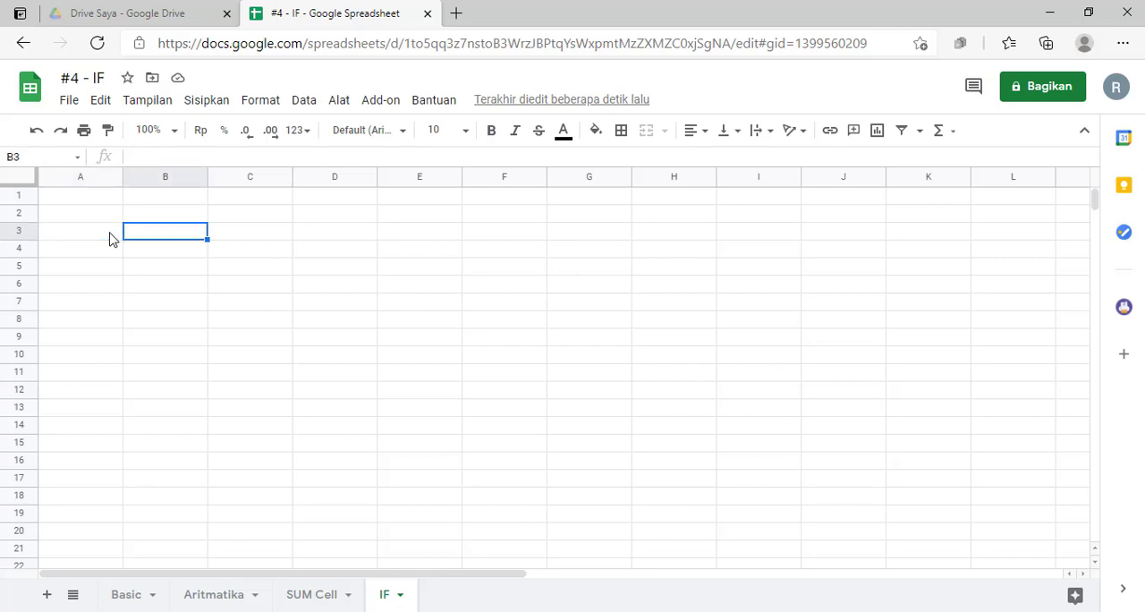
{"action": "type", "text": "KOndis"}
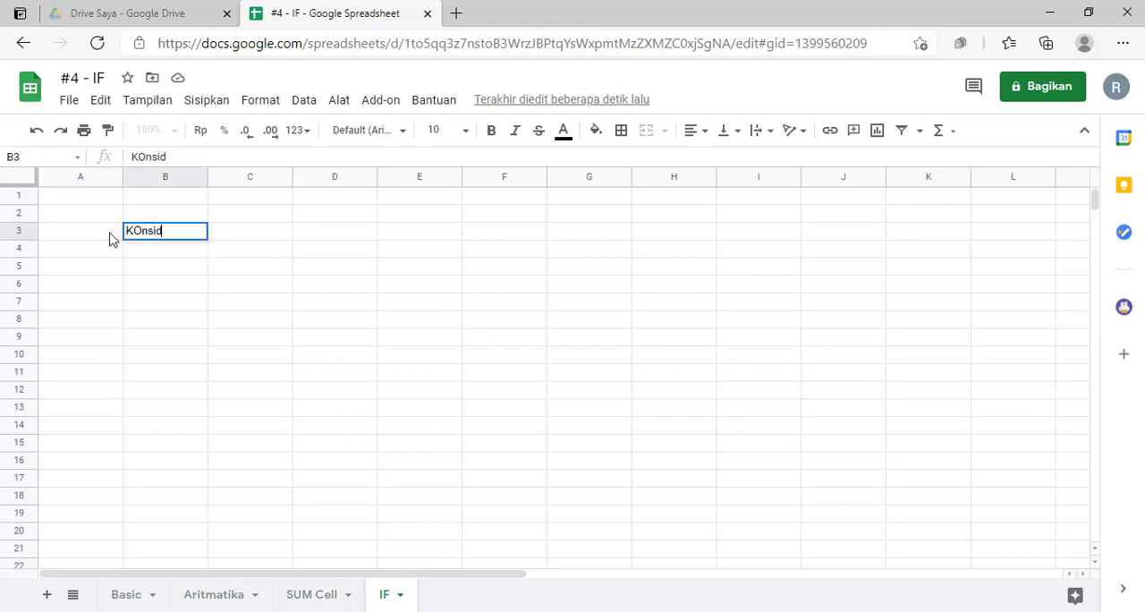
{"action": "key", "text": "BackSpace"}
{"action": "key", "text": "BackSpace"}
{"action": "key", "text": "BackSpace"}
{"action": "key", "text": "BackSpace"}
{"action": "key", "text": "BackSpace"}
{"action": "key", "text": "BackSpace"}
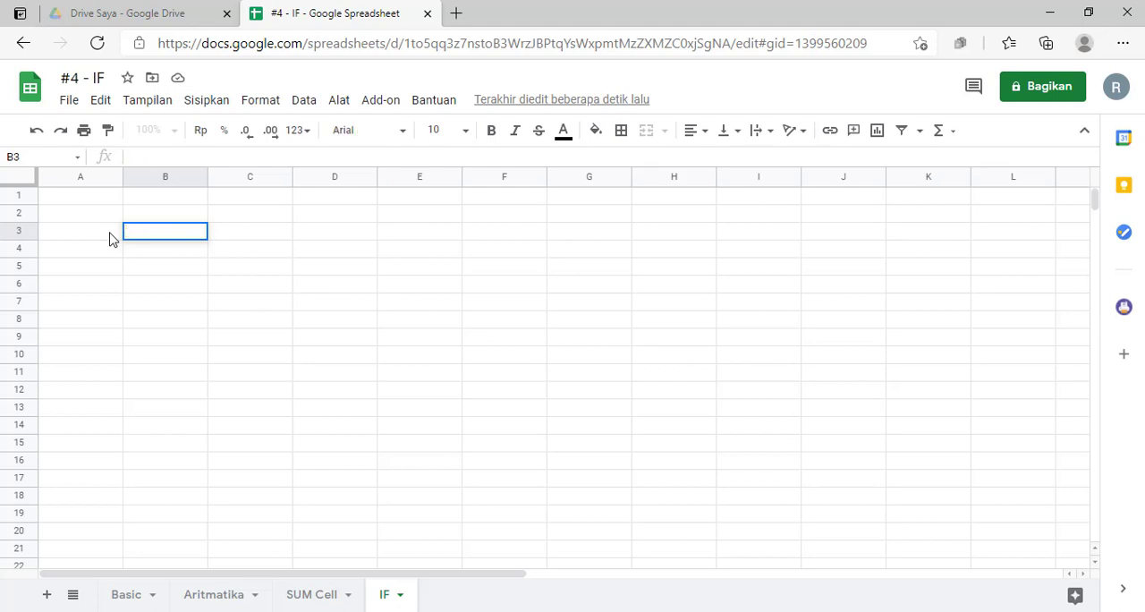
{"action": "type", "text": "Nila"}
{"action": "key", "text": "Return"}
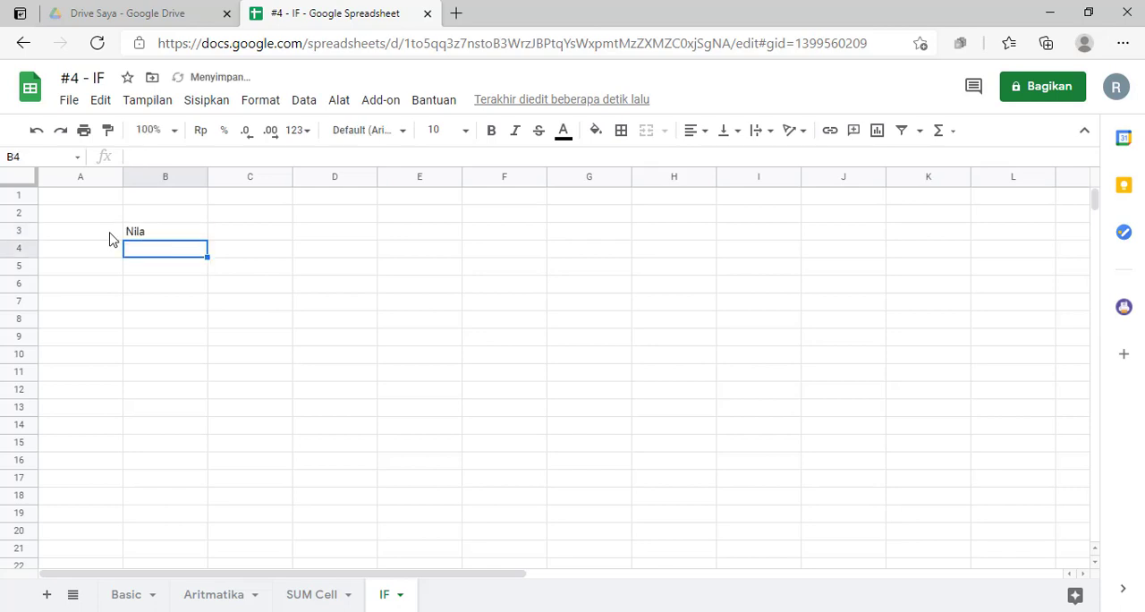
{"action": "key", "text": "Up"}
{"action": "type", "text": "Nil"}
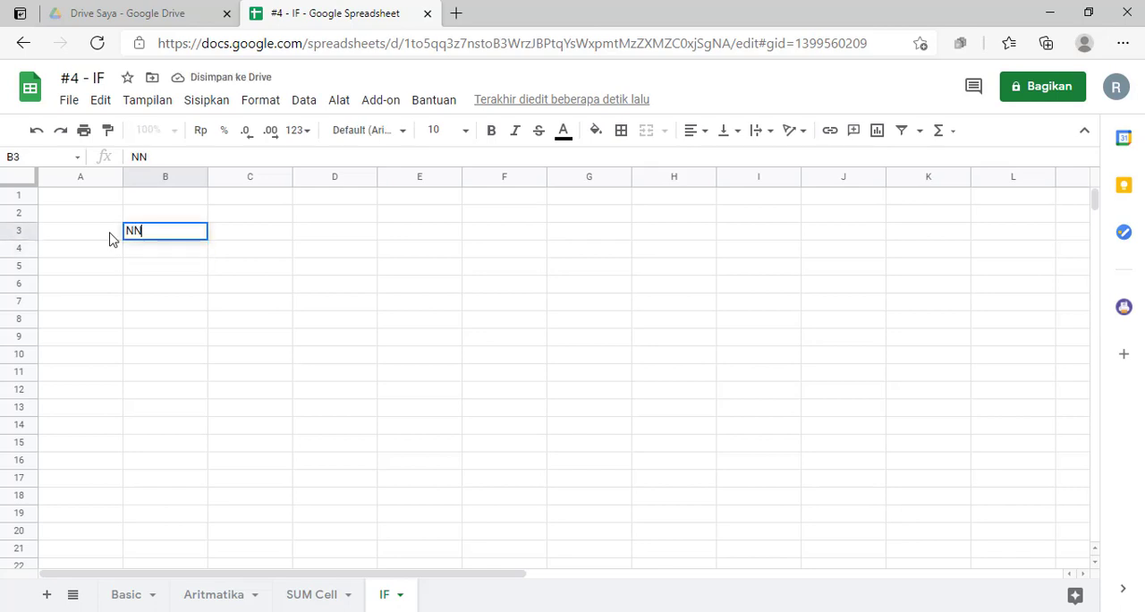
{"action": "key", "text": "BackSpace"}
{"action": "type", "text": "lai"}
{"action": "key", "text": "Tab"}
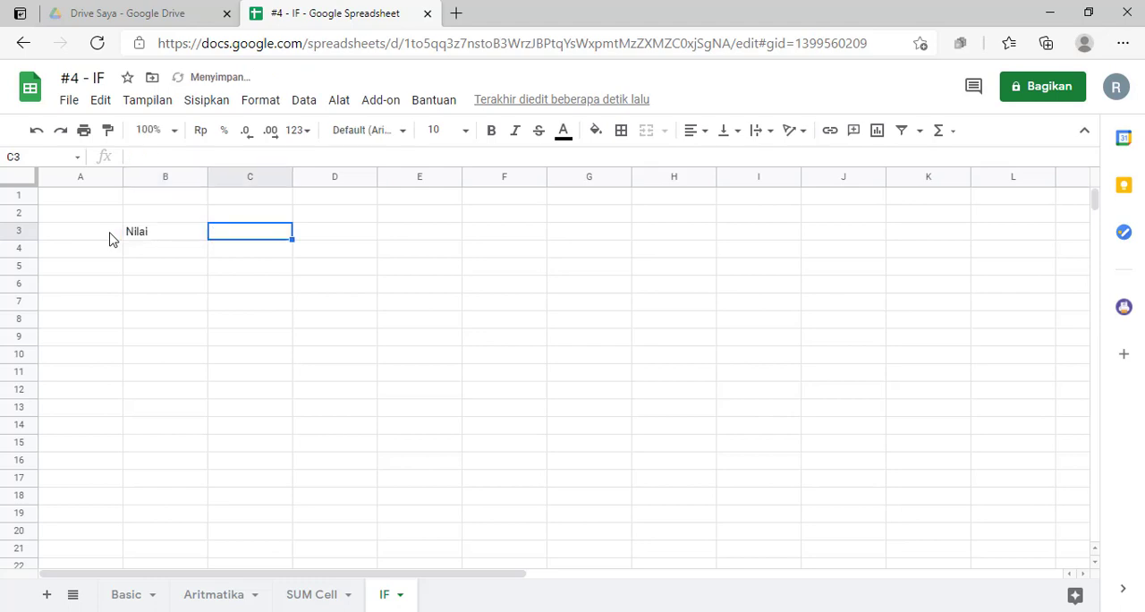
- Enter the column header "Kondisi Positif" in cell C3
{"action": "type", "text": "KOdnis"}
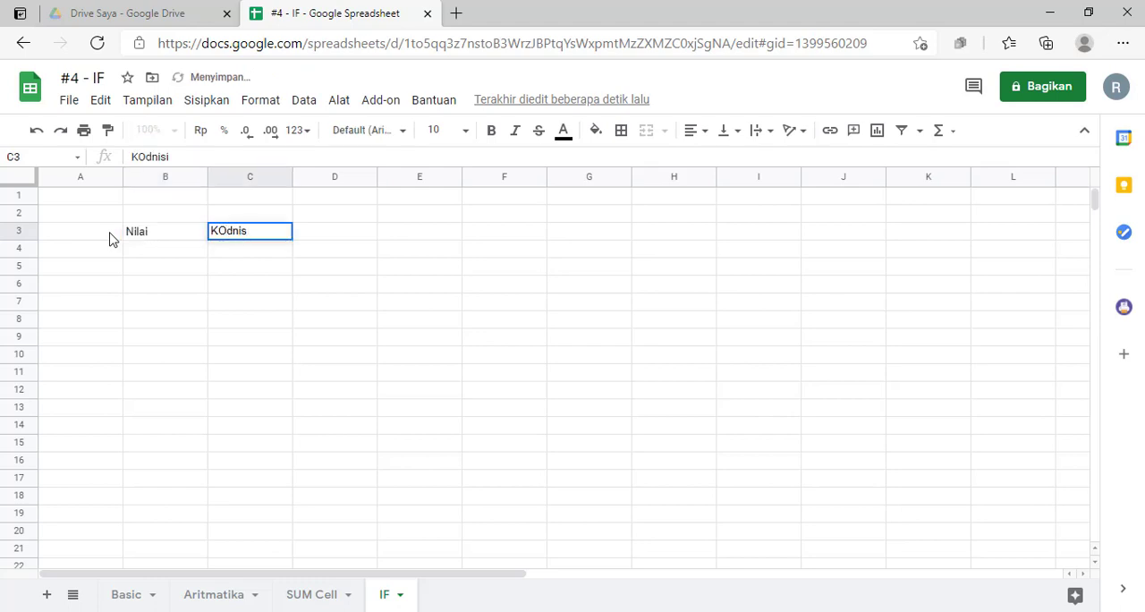
{"action": "key", "text": "BackSpace"}
{"action": "key", "text": "BackSpace"}
{"action": "key", "text": "BackSpace"}
{"action": "type", "text": "omdso"}
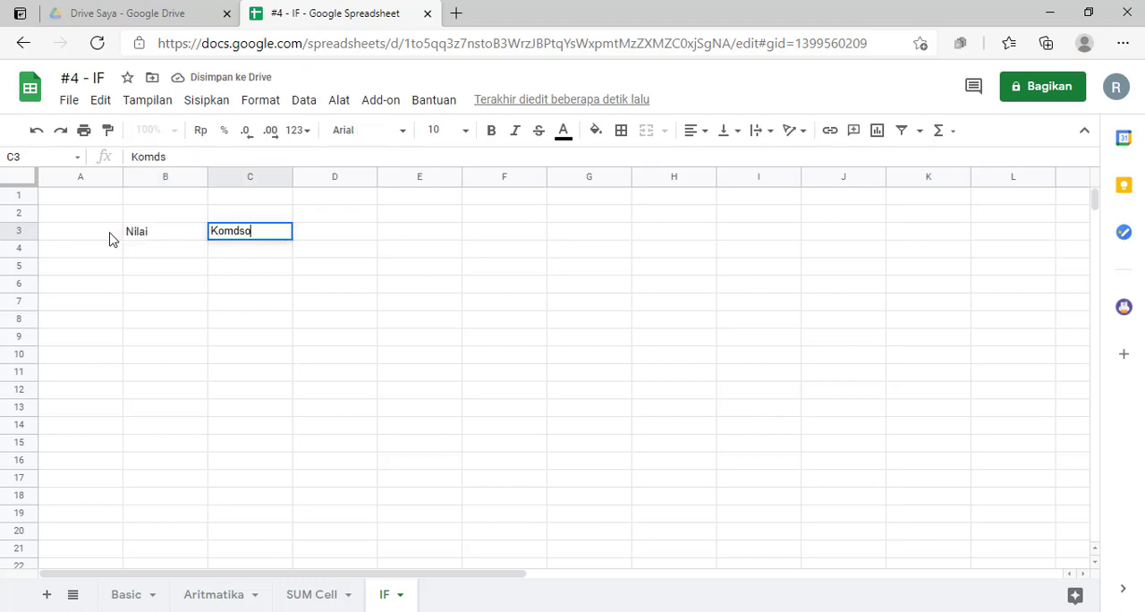
{"action": "key", "text": "BackSpace"}
{"action": "key", "text": "BackSpace"}
{"action": "key", "text": "BackSpace"}
{"action": "type", "text": "ndisi "}
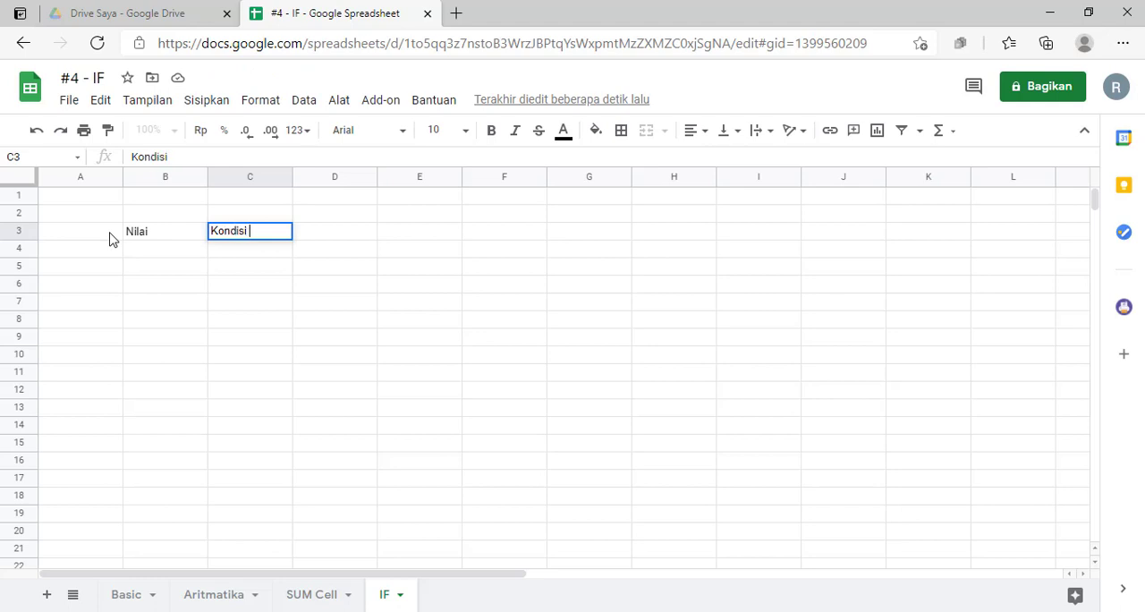
{"action": "type", "text": "Pots"}
{"action": "key", "text": "BackSpace"}
{"action": "key", "text": "BackSpace"}
{"action": "type", "text": "sitif"}
{"action": "key", "text": "Tab"}
- Enter the column headers "Kondisi negatif" in cell D3 and "hasil" in cell E3
{"action": "type", "text": "Ko"}
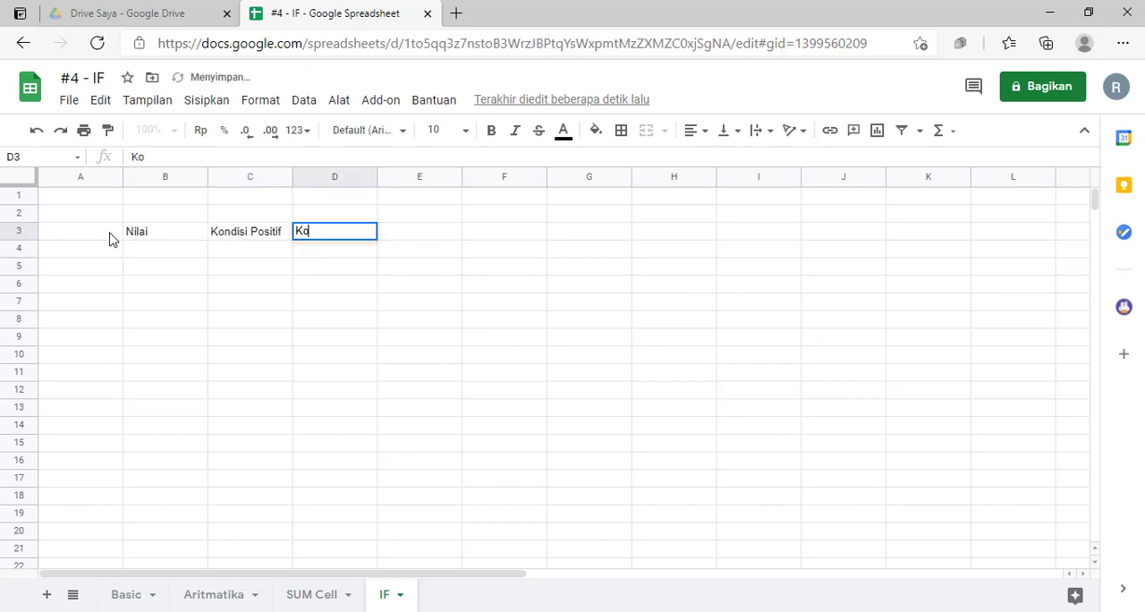
{"action": "type", "text": "ndi"}
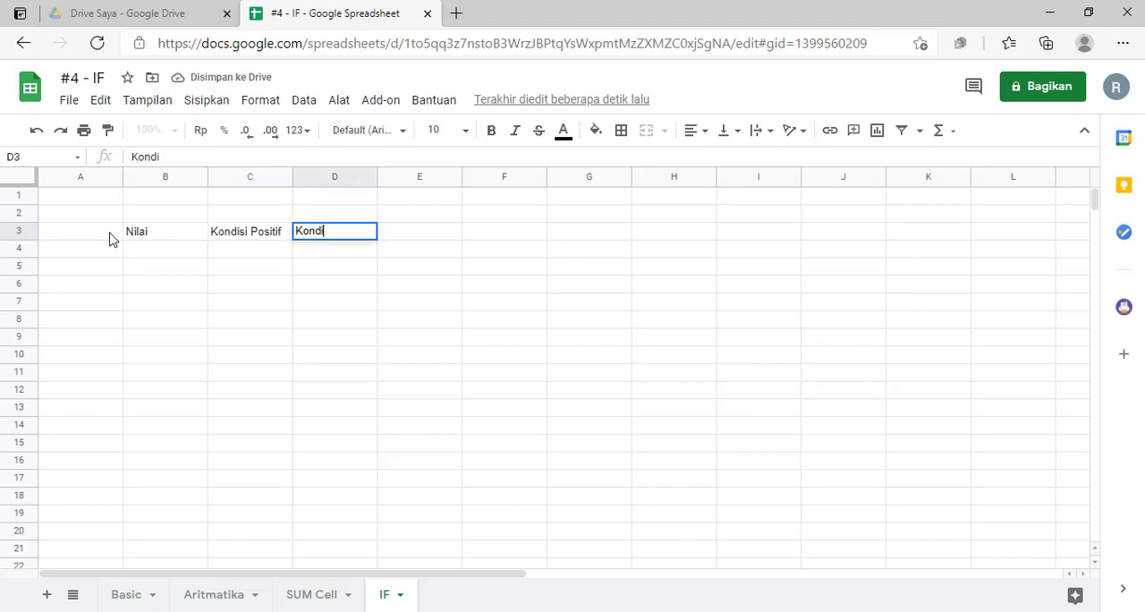
{"action": "type", "text": "si negatif"}
{"action": "key", "text": "Tab"}
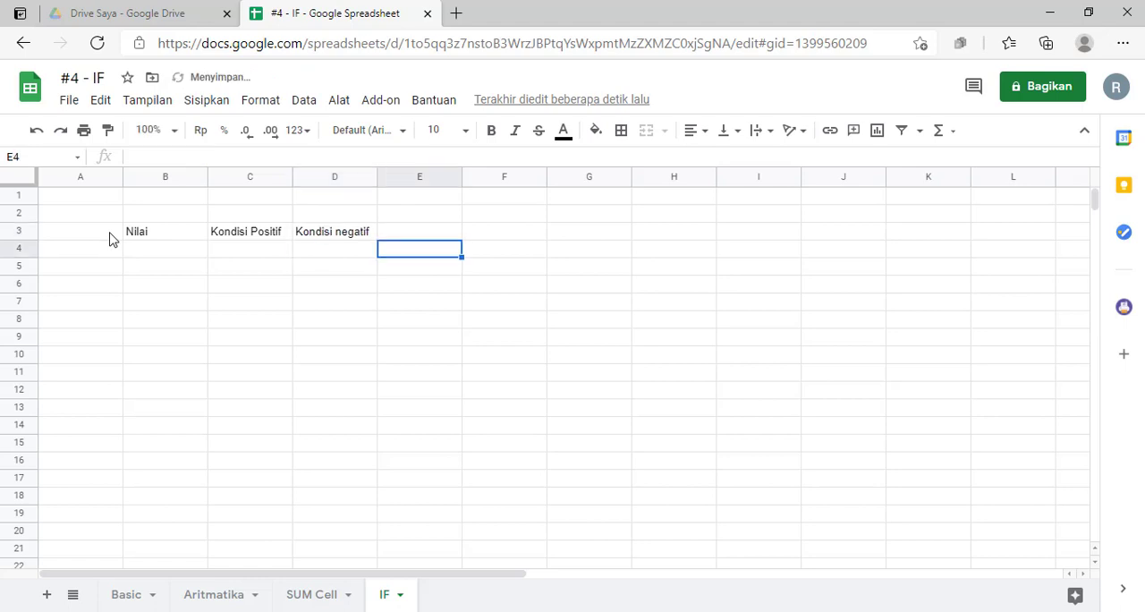
{"action": "type", "text": "hasi"}
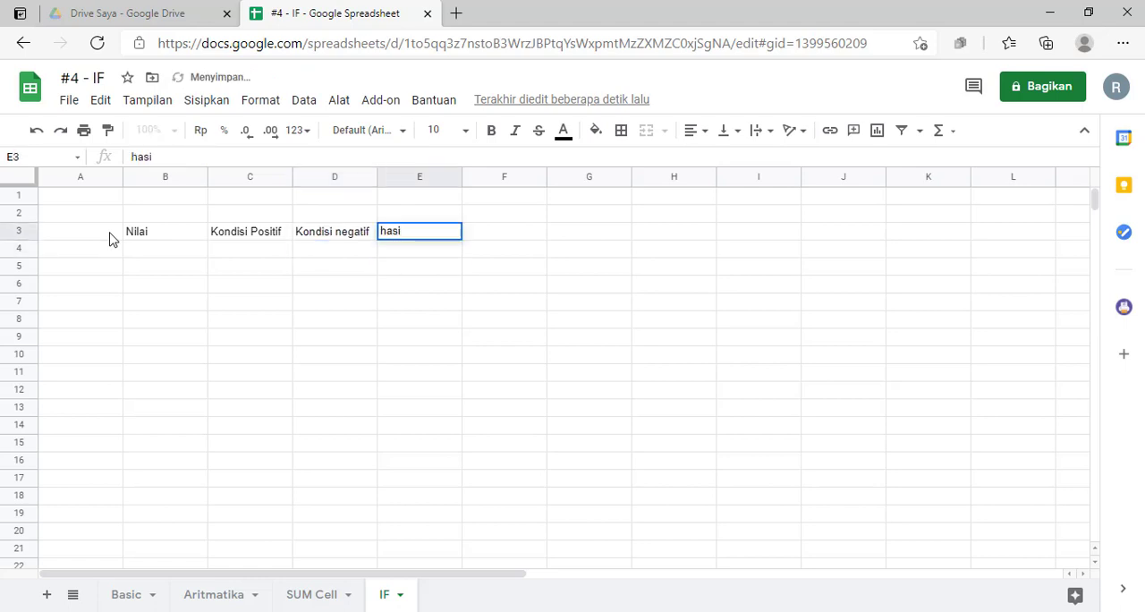
{"action": "type", "text": "l"}
{"action": "key", "text": "Return"}
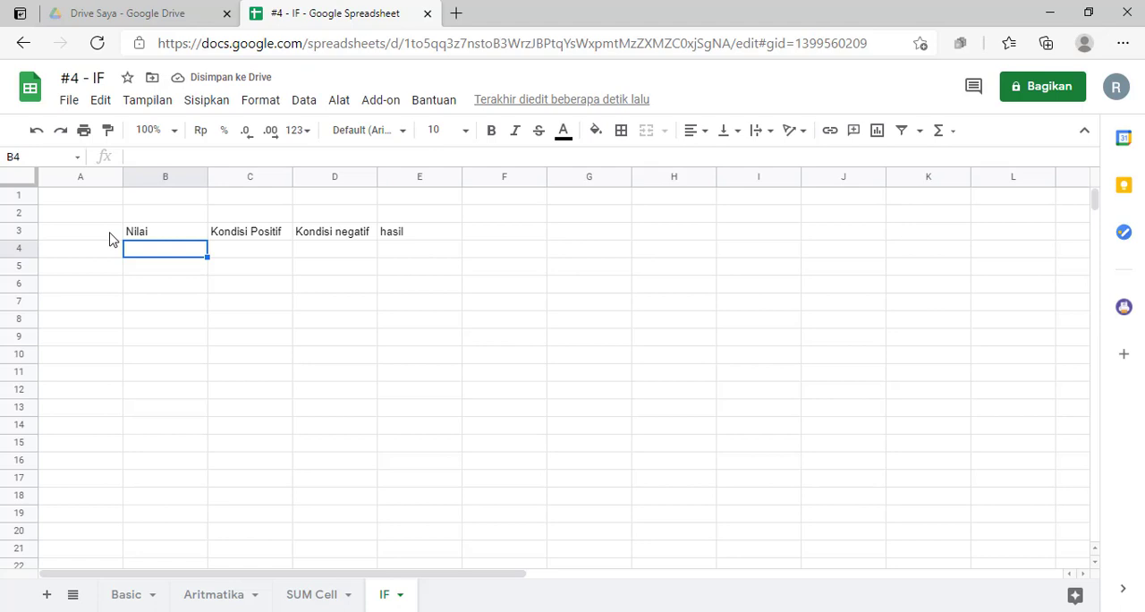
- Enter the score 60 in cell B4 and the positive condition >60 in cell C4
{"action": "type", "text": "60"}
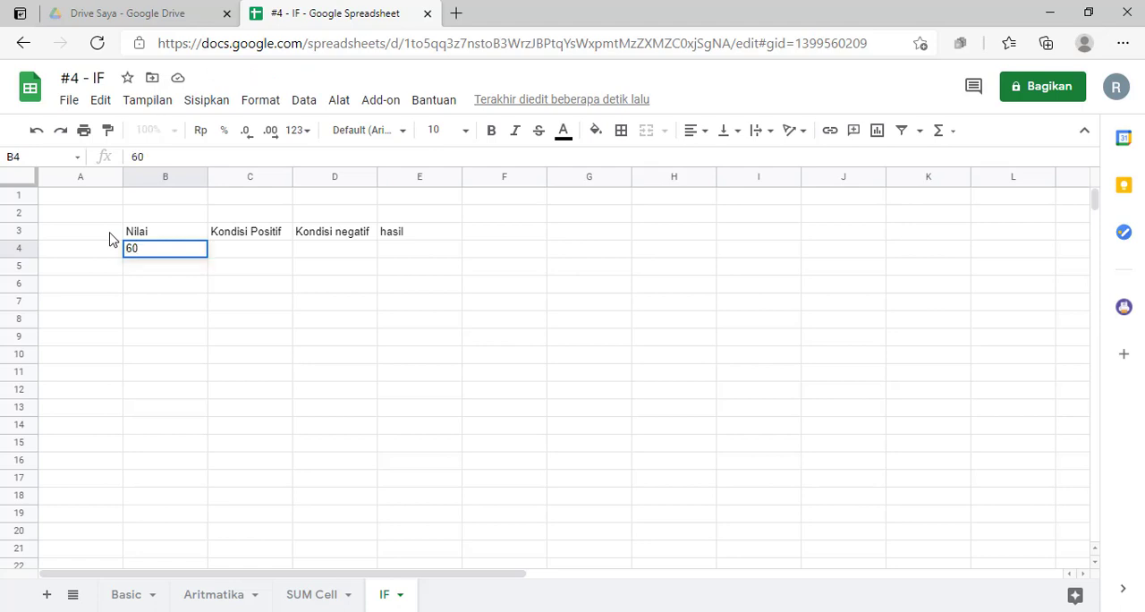
{"action": "key", "text": "Tab"}
{"action": "type", "text": ">"}
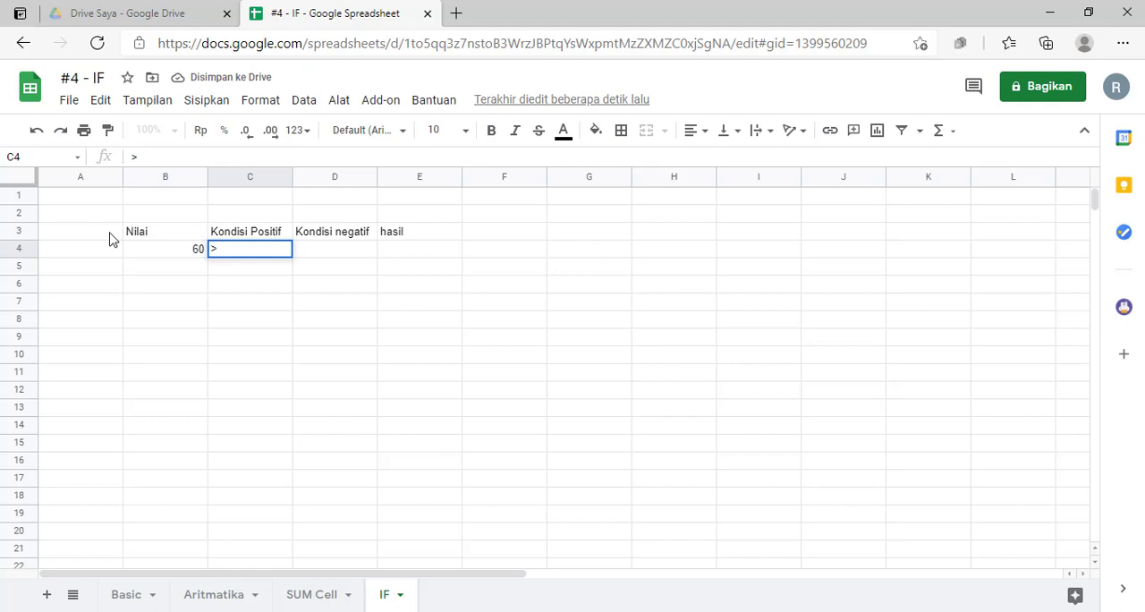
{"action": "type", "text": "60"}
{"action": "key", "text": "BackSpace"}
{"action": "key", "text": "BackSpace"}
{"action": "type", "text": "60"}
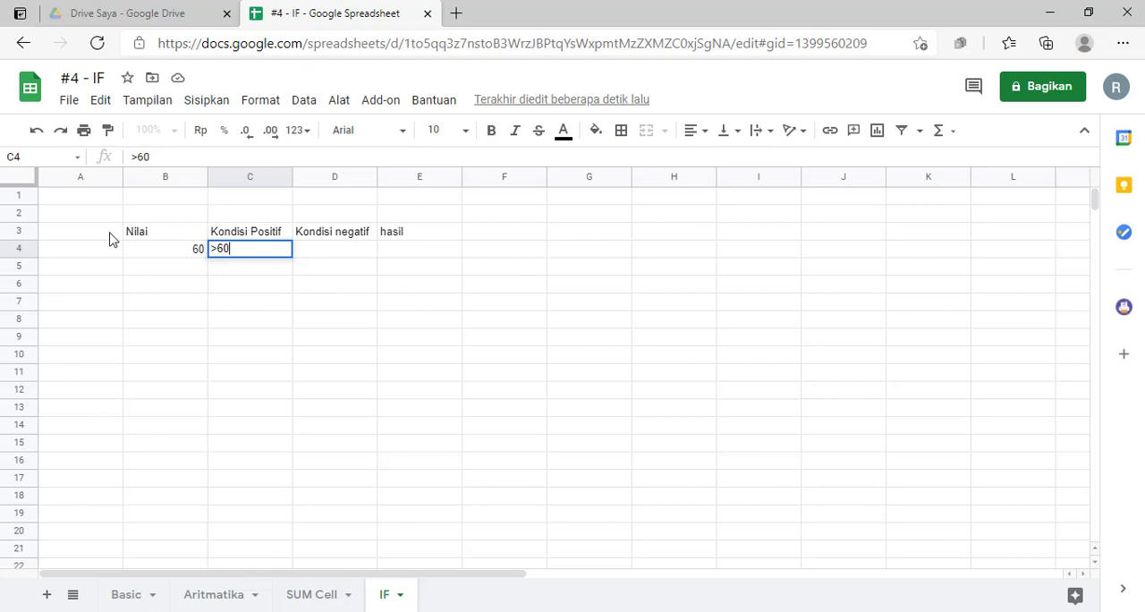
{"action": "key", "text": "Tab"}
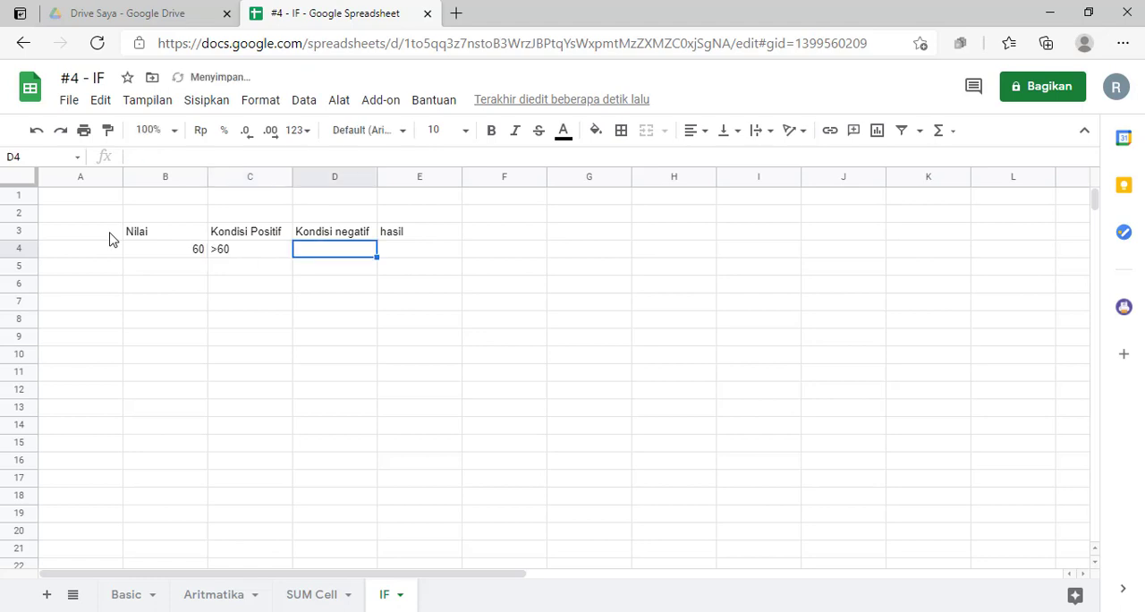
- Enter the negative condition <61 in cell D4
{"action": "type", "text": "<"}
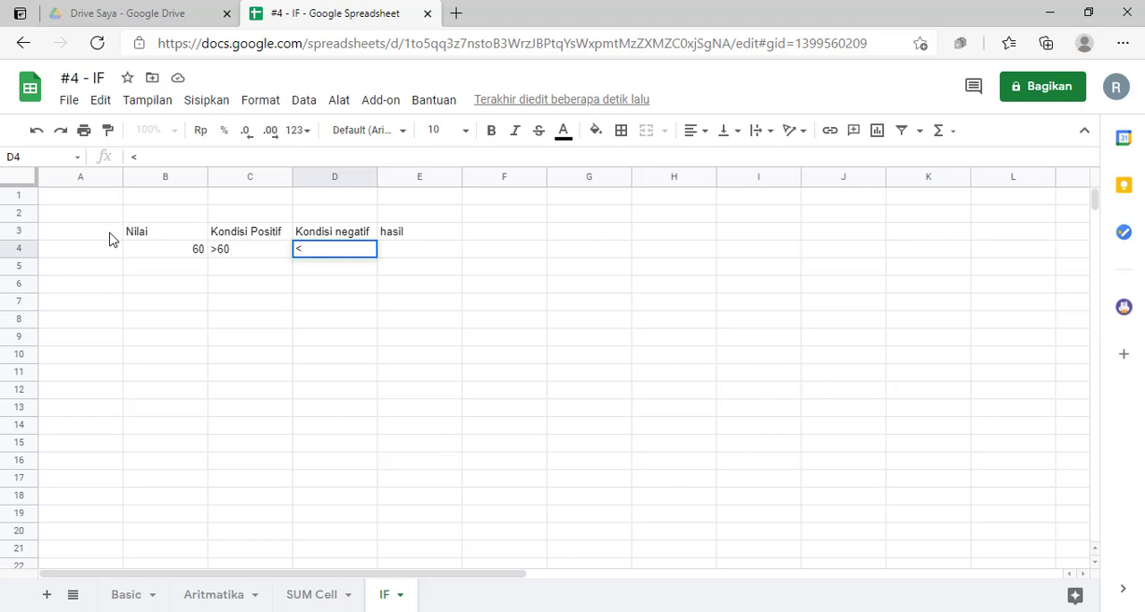
{"action": "type", "text": "61"}
{"action": "key", "text": "Return"}
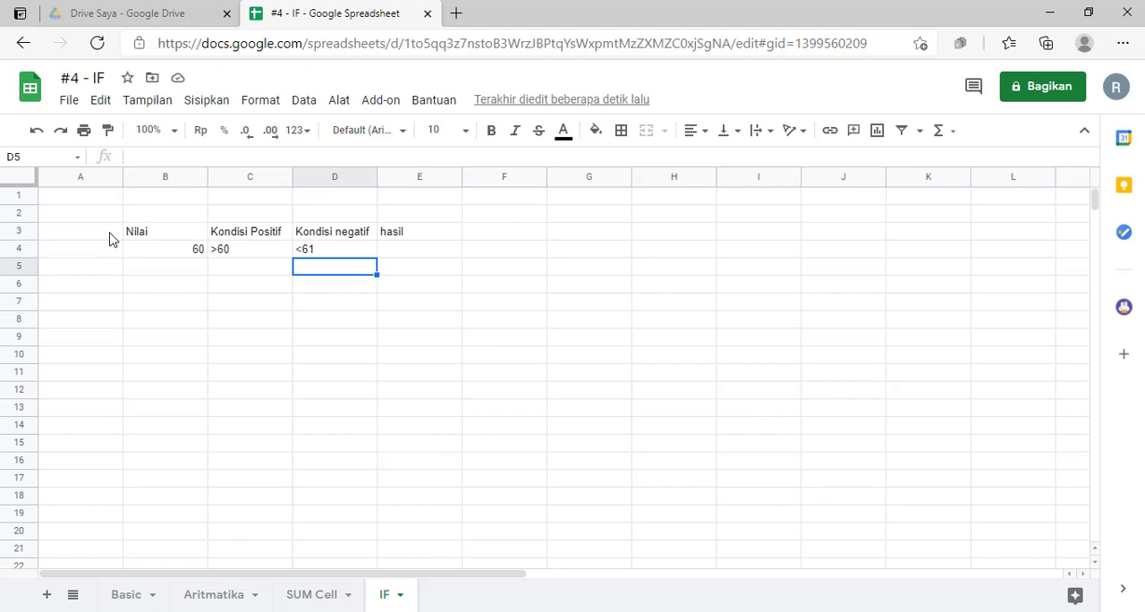
- Review the score in row 4 against its positive and negative conditions
{"action": "key", "text": "Up"}
{"action": "key", "text": "Up"}
{"action": "key", "text": "Right"}
{"action": "key", "text": "Down"}
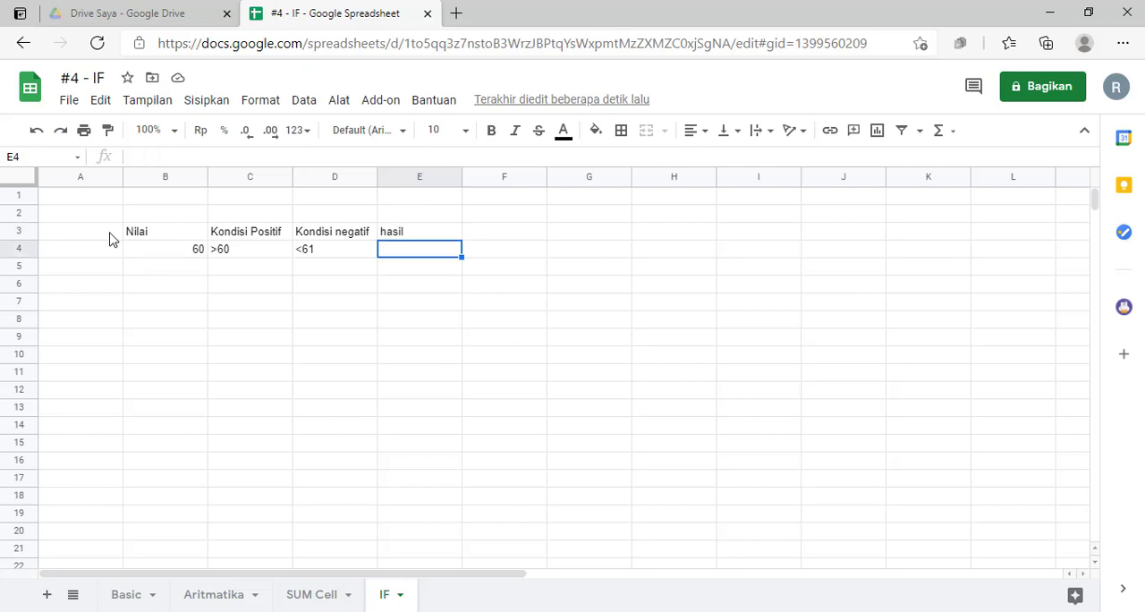
{"action": "key", "text": "Left"}
{"action": "key", "text": "Left"}
{"action": "key", "text": "Left"}
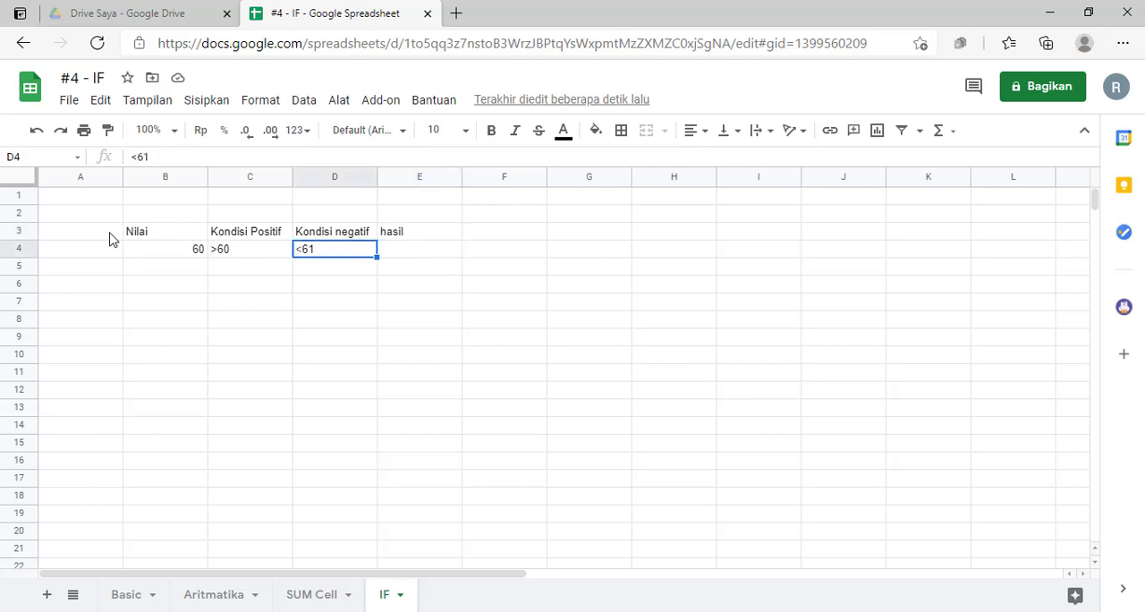
{"action": "key", "text": "Right"}
{"action": "key", "text": "Right"}
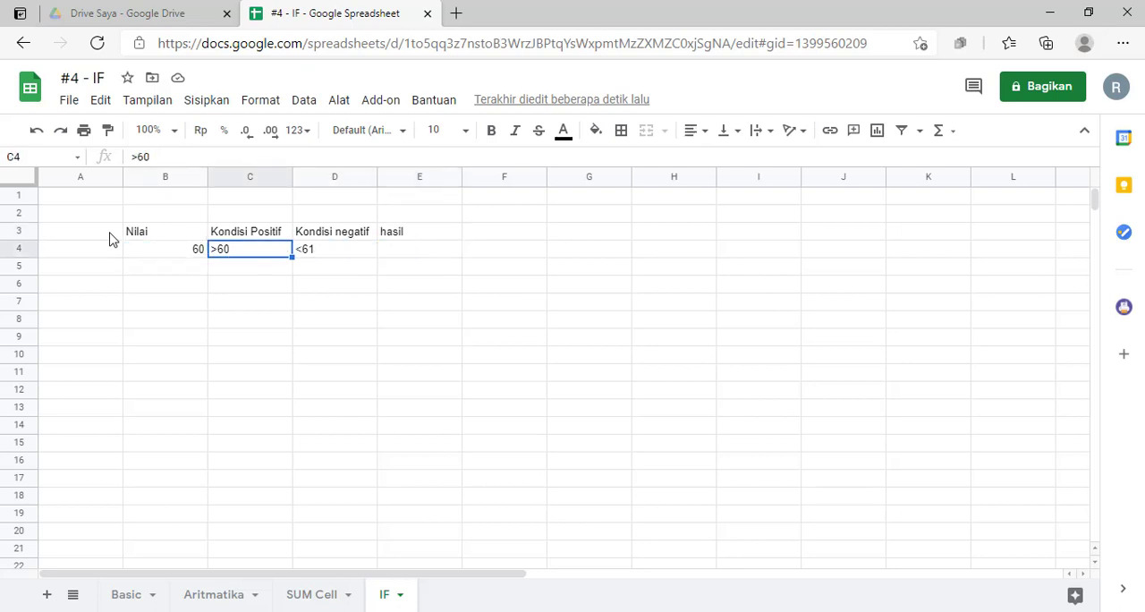
{"action": "key", "text": "Up"}
{"action": "key", "text": "Left"}
{"action": "key", "text": "Down"}
{"action": "key", "text": "Left"}
- Enter the result "Tidak lulus" in cell E4 under the hasil header
{"action": "key", "text": "Right"}
{"action": "key", "text": "Right"}
{"action": "key", "text": "Right"}
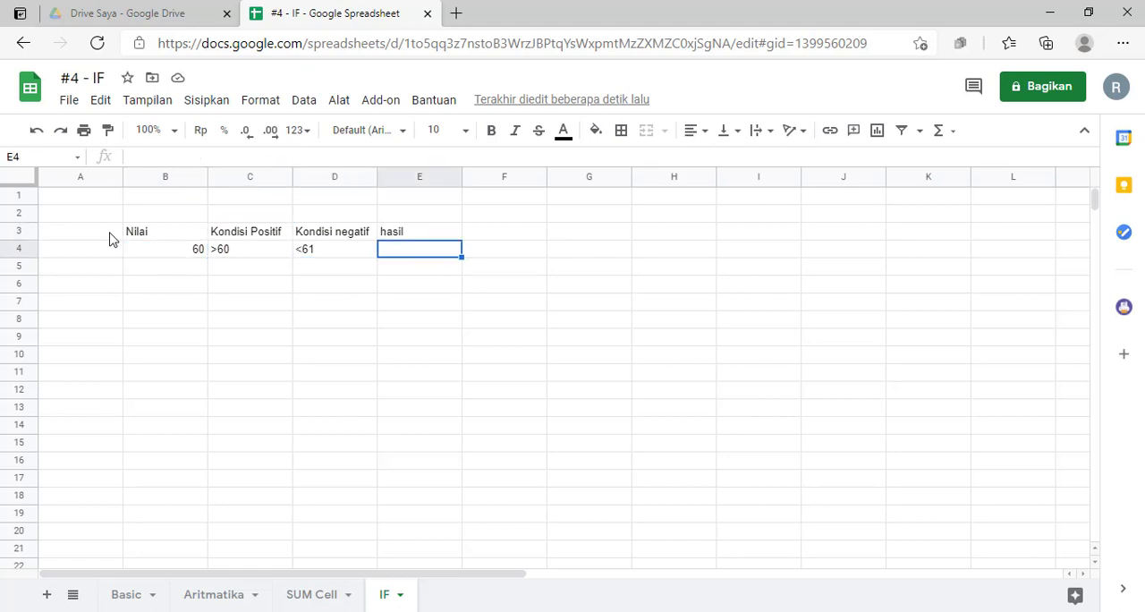
{"action": "type", "text": "Tidak lou"}
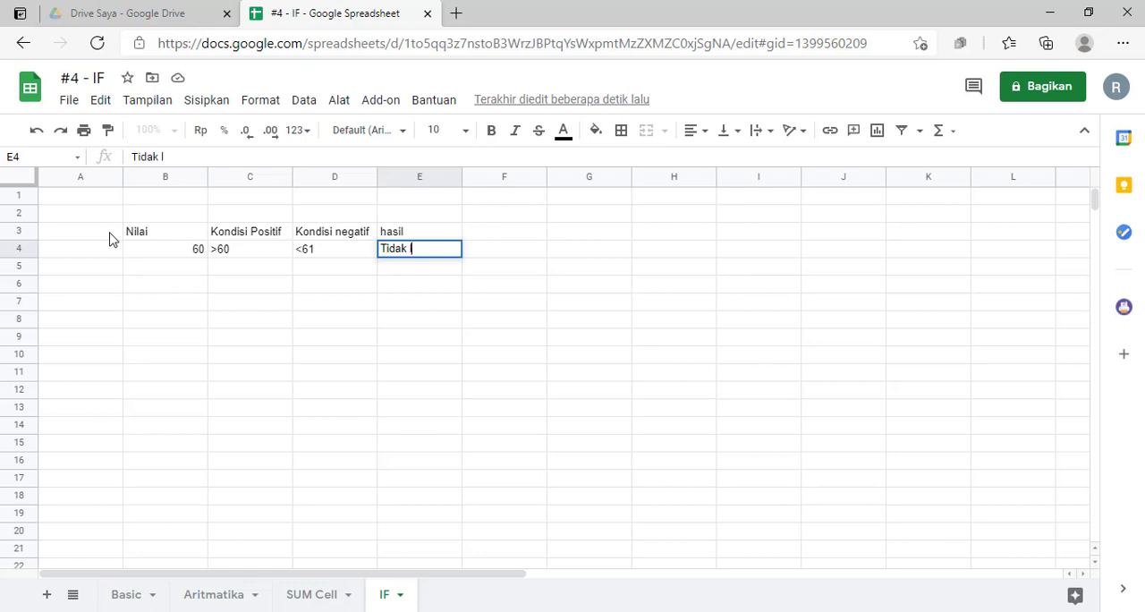
{"action": "key", "text": "BackSpace"}
{"action": "key", "text": "BackSpace"}
{"action": "type", "text": "ulus"}
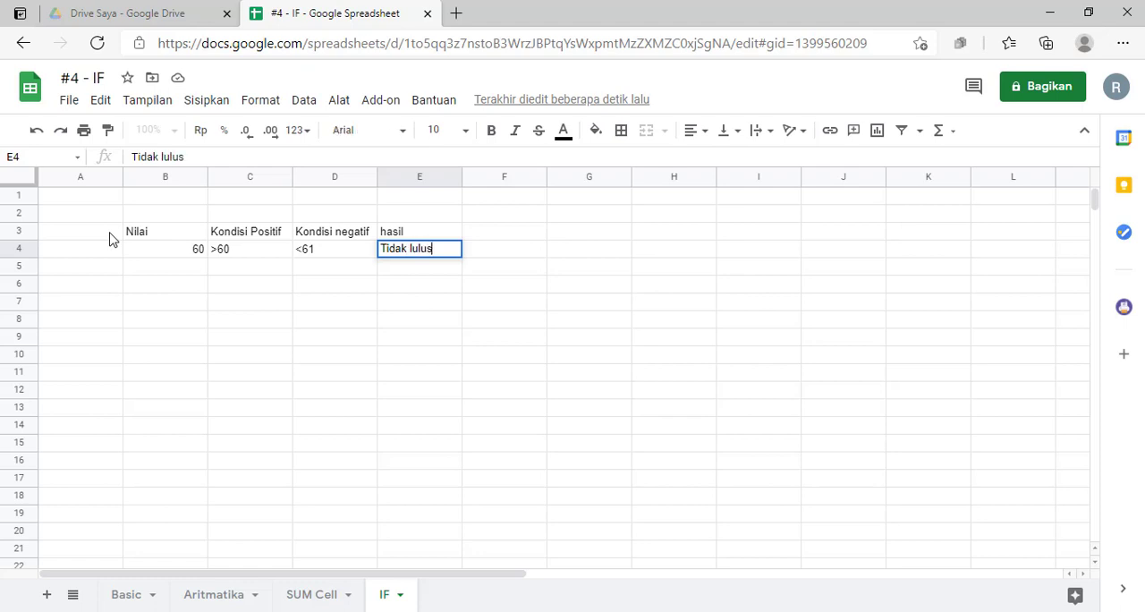
{"action": "key", "text": "Return"}
{"action": "key", "text": "Up"}
{"action": "key", "text": "Left"}
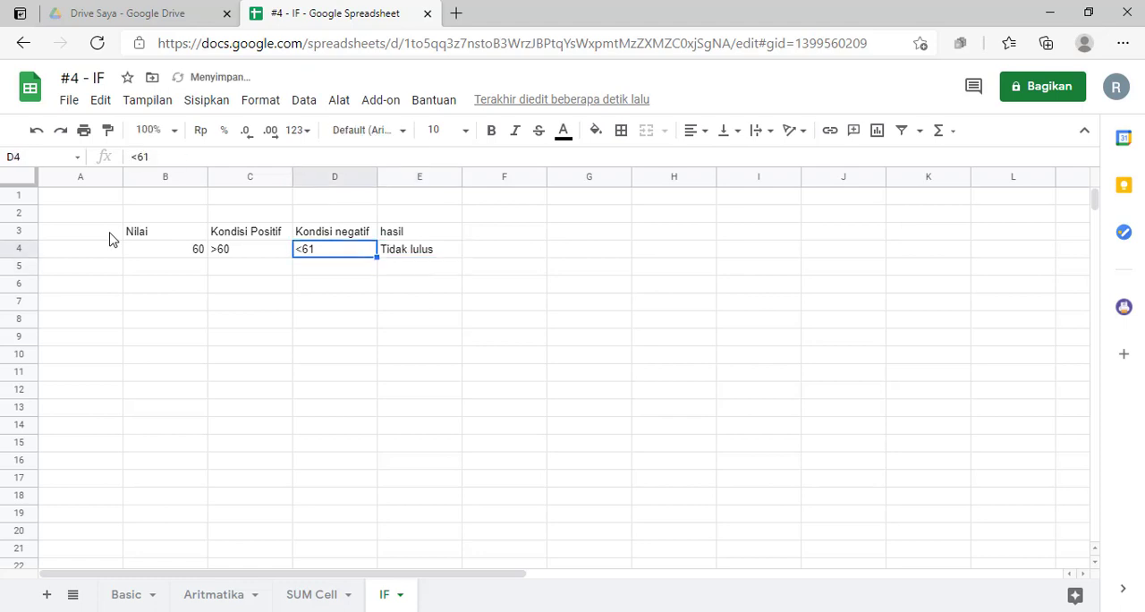
- Set the score in cell B4 to 61
{"action": "key", "text": "Left"}
{"action": "key", "text": "Left"}
{"action": "type", "text": "6"}
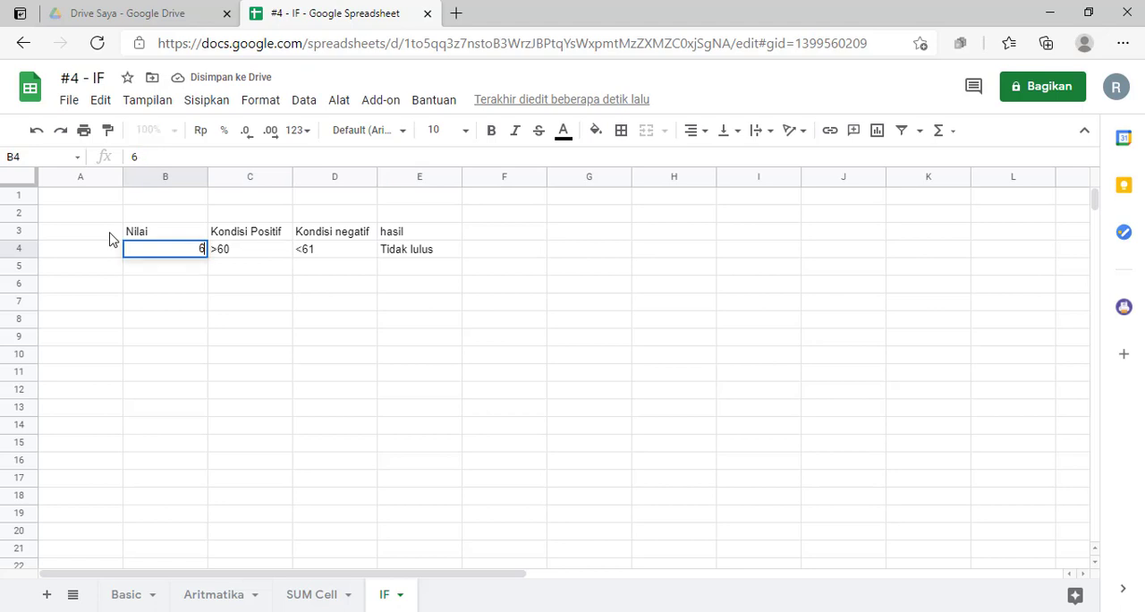
{"action": "type", "text": "2"}
{"action": "key", "text": "BackSpace"}
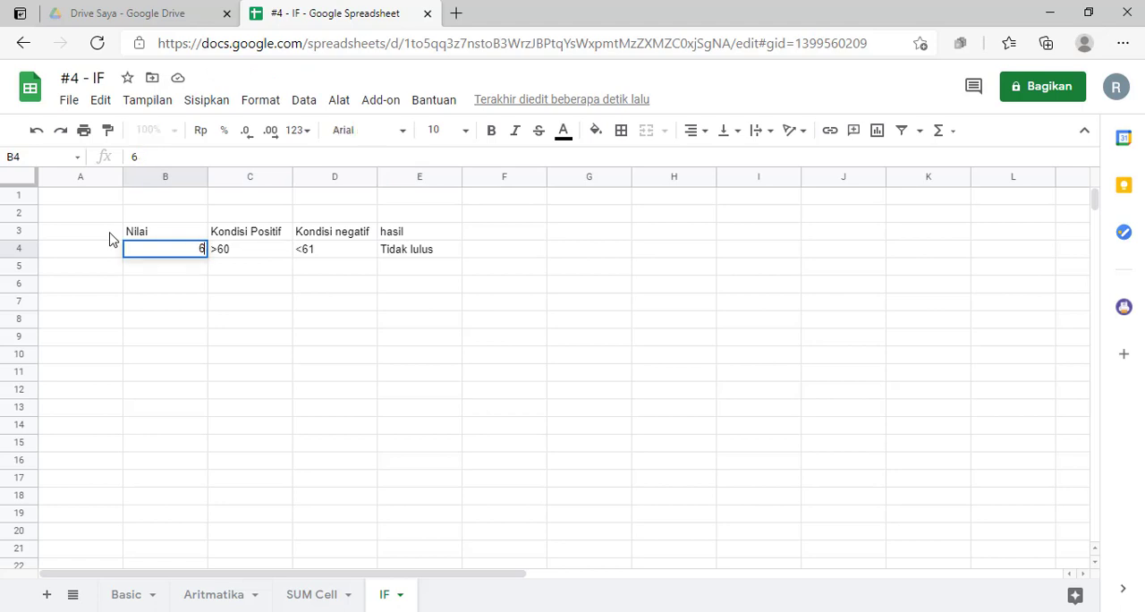
{"action": "type", "text": "1"}
{"action": "key", "text": "Right"}
{"action": "key", "text": "Right"}
- Check the new score against the conditions in row 4 and set the result in cell E4 to "Lulus"
{"action": "key", "text": "Left"}
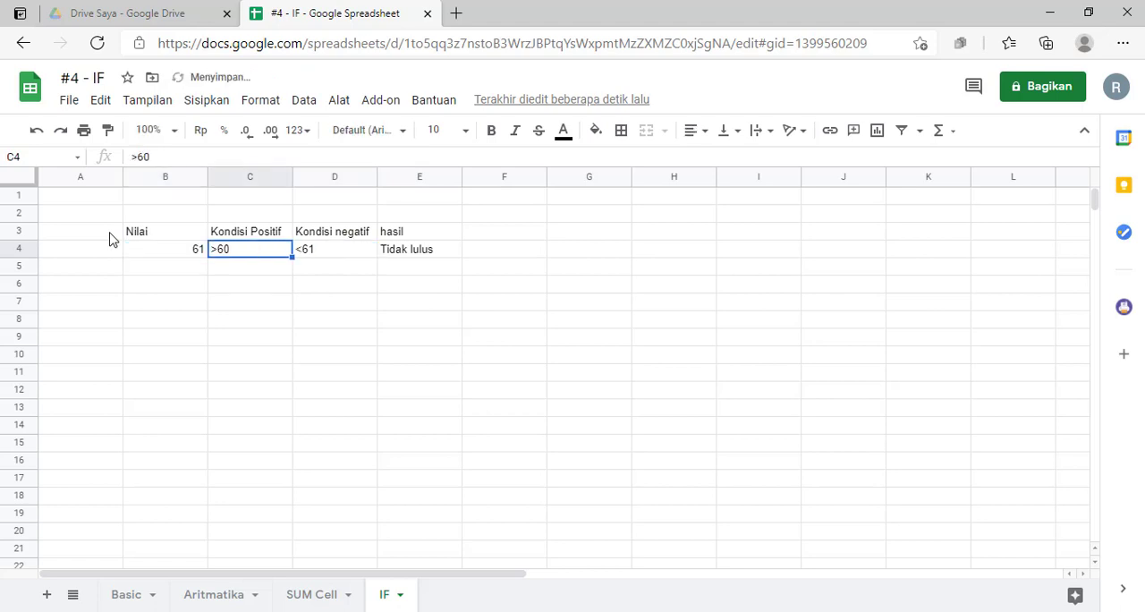
{"action": "key", "text": "Up"}
{"action": "key", "text": "Down"}
{"action": "key", "text": "Left"}
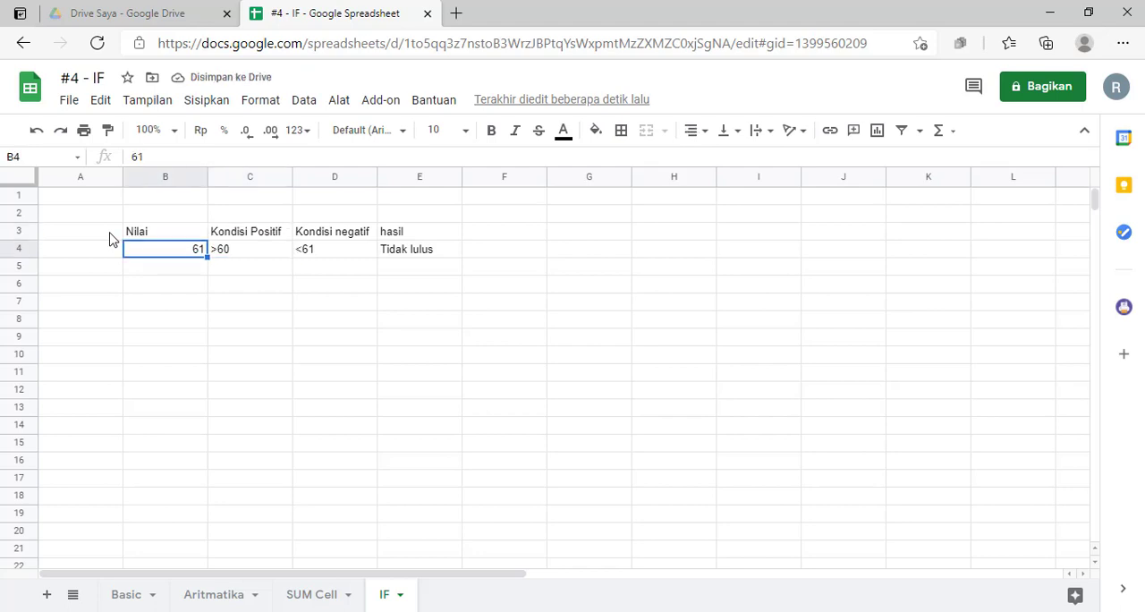
{"action": "key", "text": "Right"}
{"action": "key", "text": "Right"}
{"action": "key", "text": "Right"}
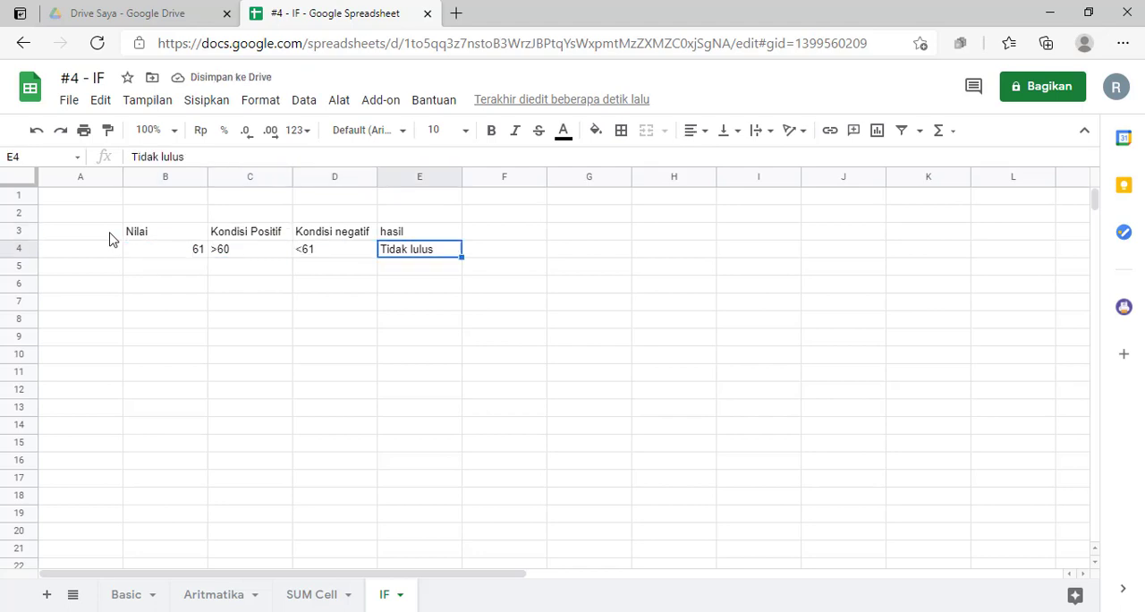
{"action": "type", "text": "Lulus"}
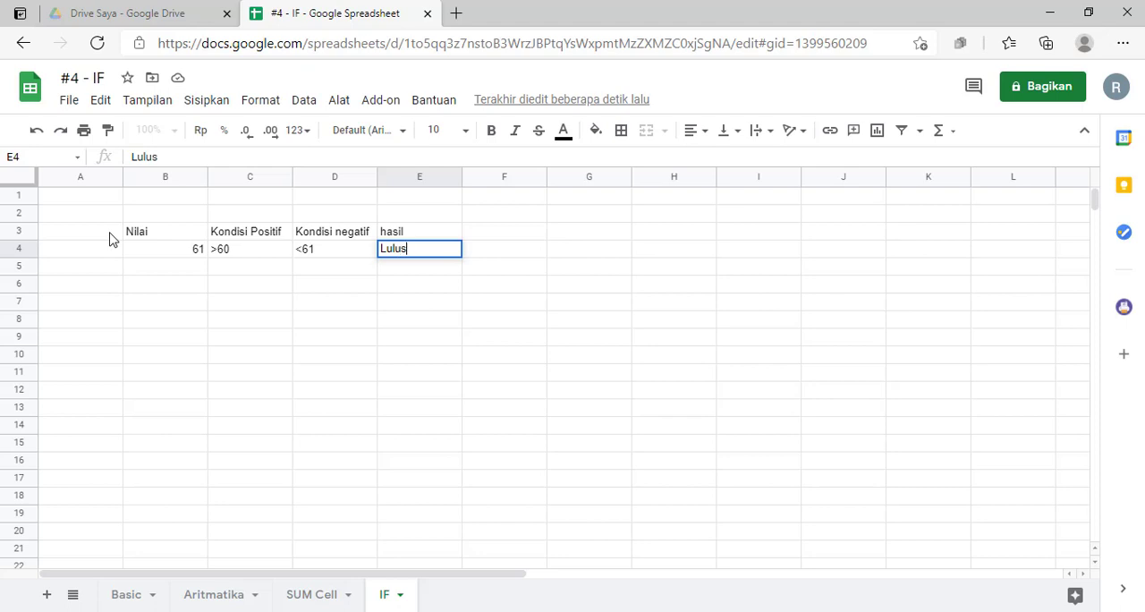
{"action": "key", "text": "Return"}
- Change the positive condition in cell C4 to >=60
{"action": "key", "text": "Left"}
{"action": "key", "text": "Left"}
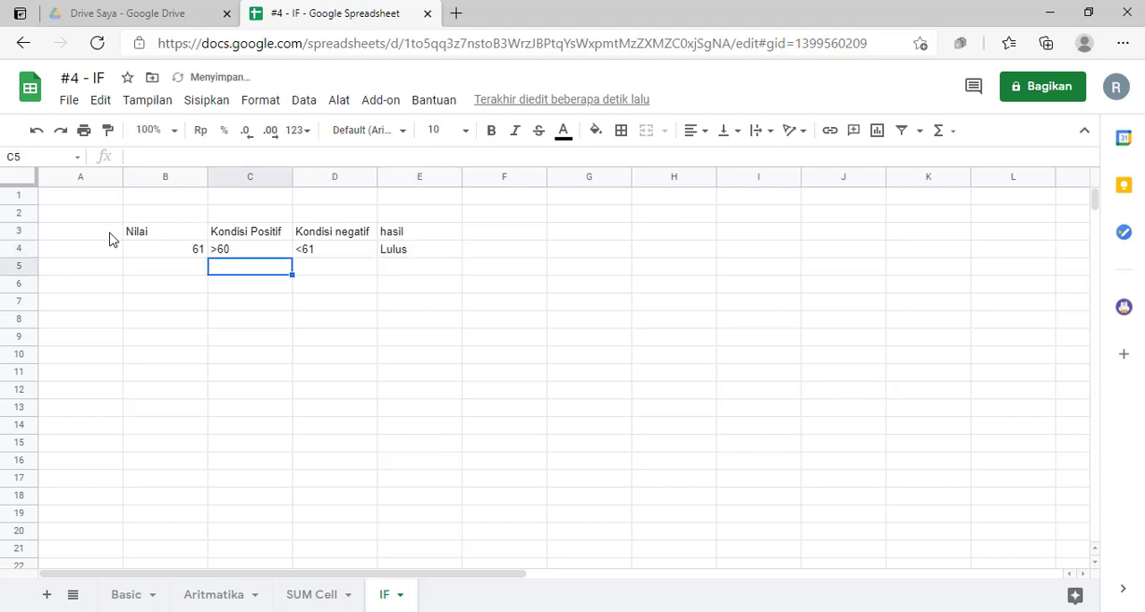
{"action": "key", "text": "Up"}
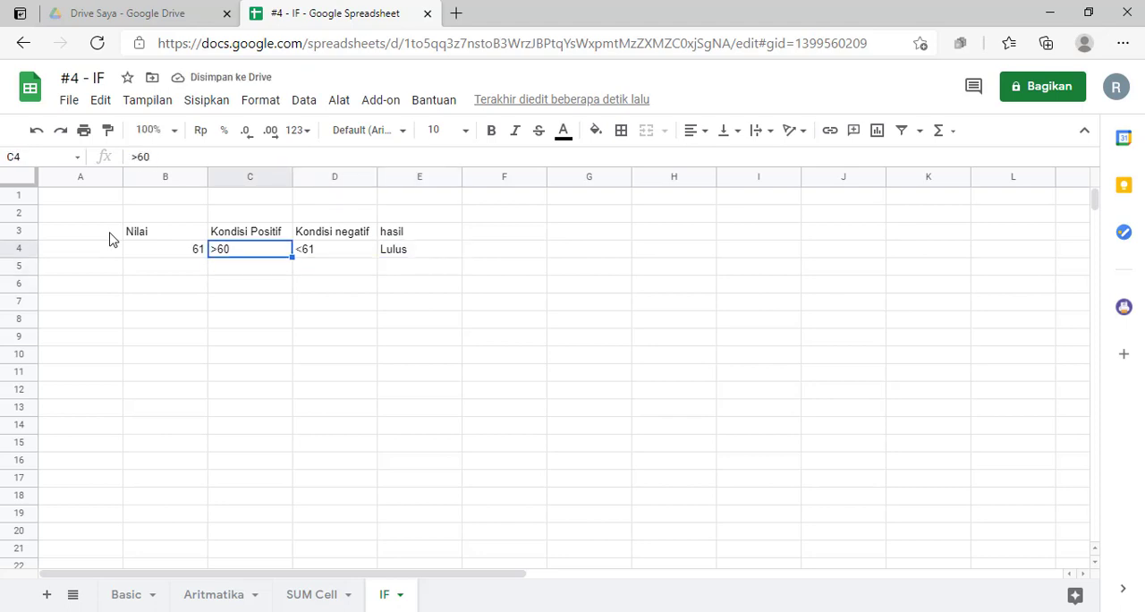
{"action": "left_click", "coordinate": [139, 156]}
{"action": "type", "text": "="}
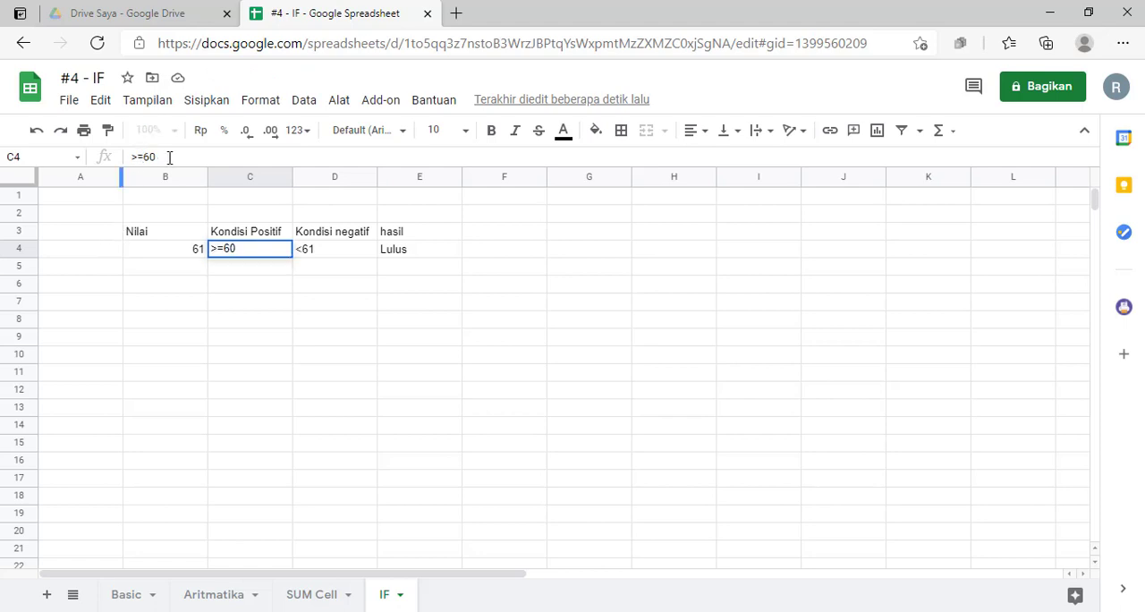
{"action": "key", "text": "Return"}
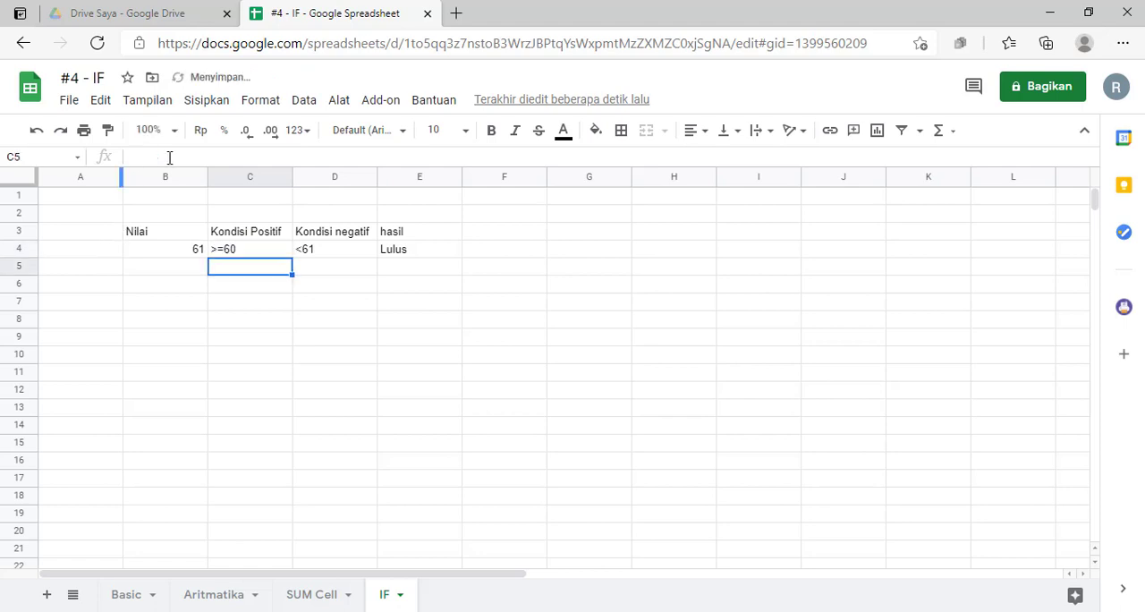
- Set the score in cell B4 to 60 and move along the row to the result
{"action": "left_click", "coordinate": [238, 253]}
{"action": "left_click", "coordinate": [190, 257]}
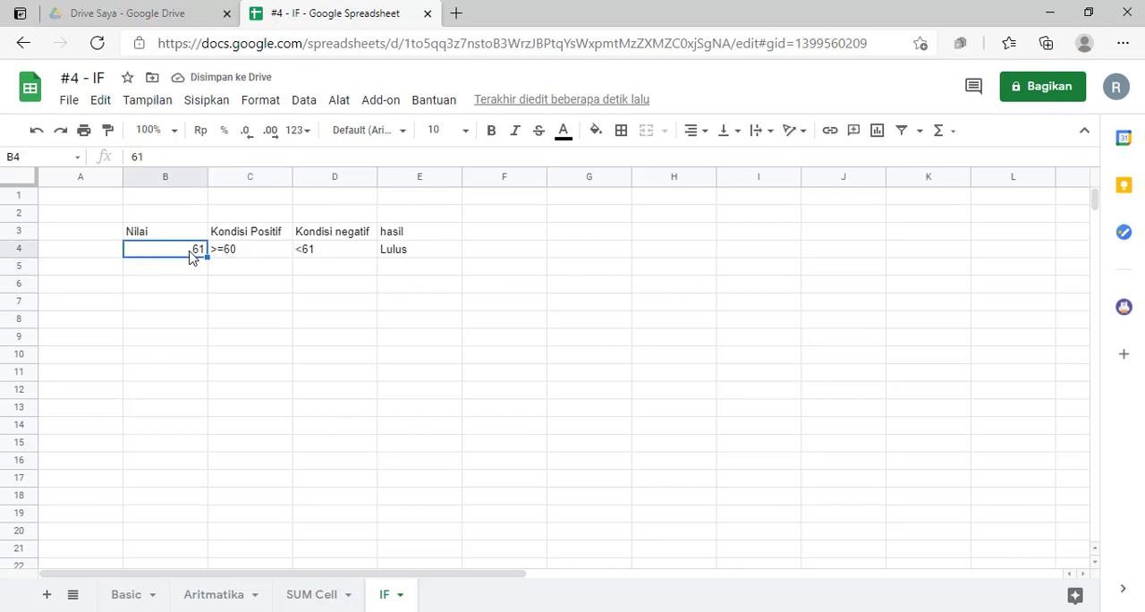
{"action": "type", "text": "60"}
{"action": "key", "text": "Tab"}
{"action": "key", "text": "Tab"}
{"action": "key", "text": "Tab"}
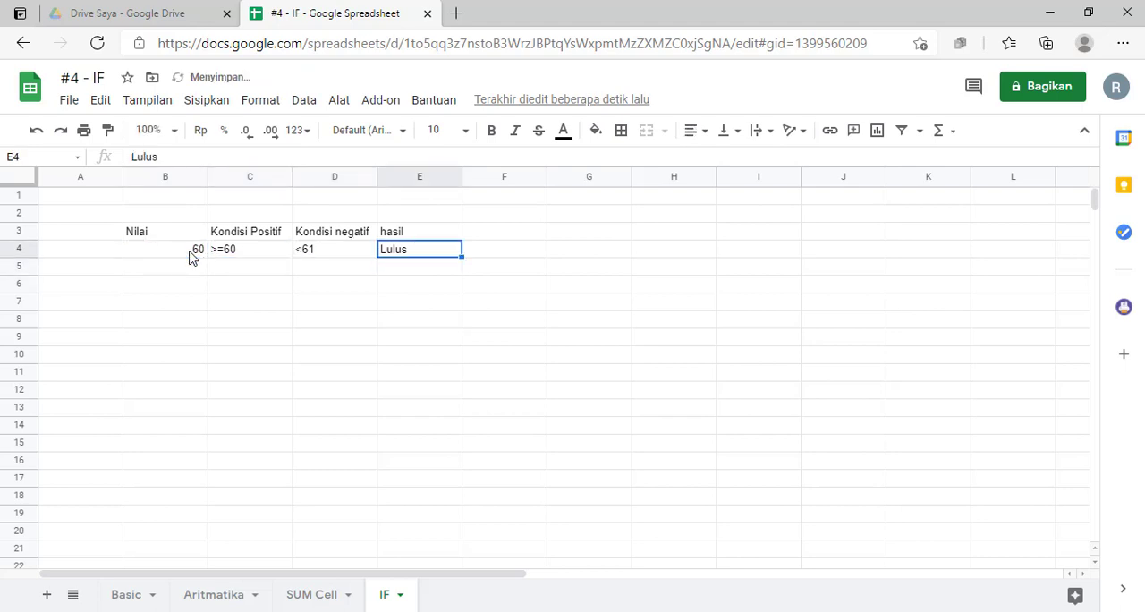
- Change the negative condition in cell D4 to <60
{"action": "left_click", "coordinate": [326, 257]}
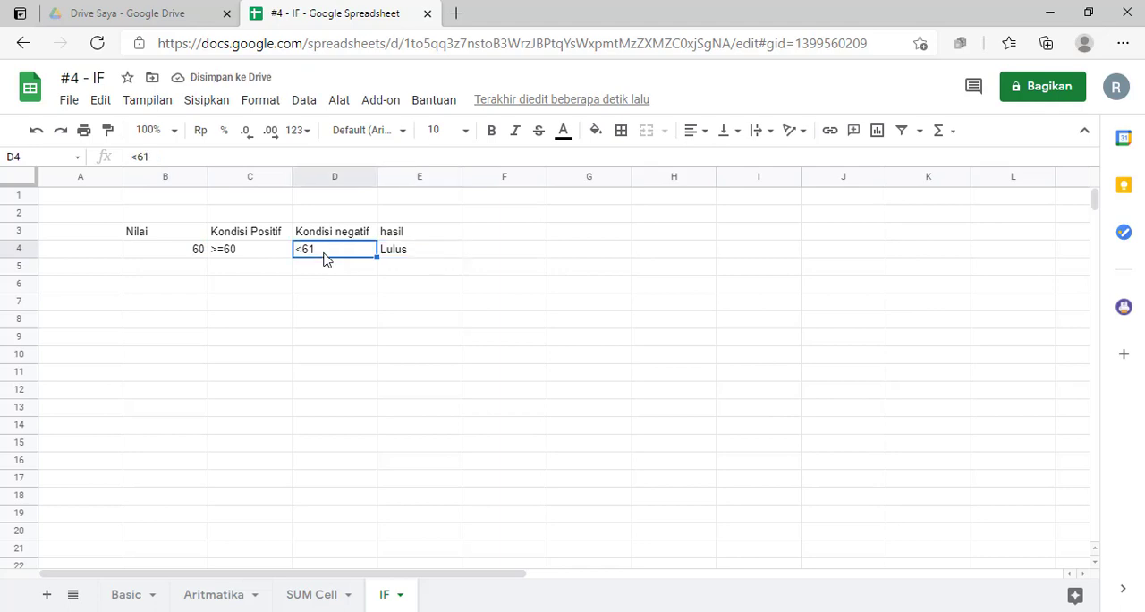
{"action": "double_click", "coordinate": [300, 249]}
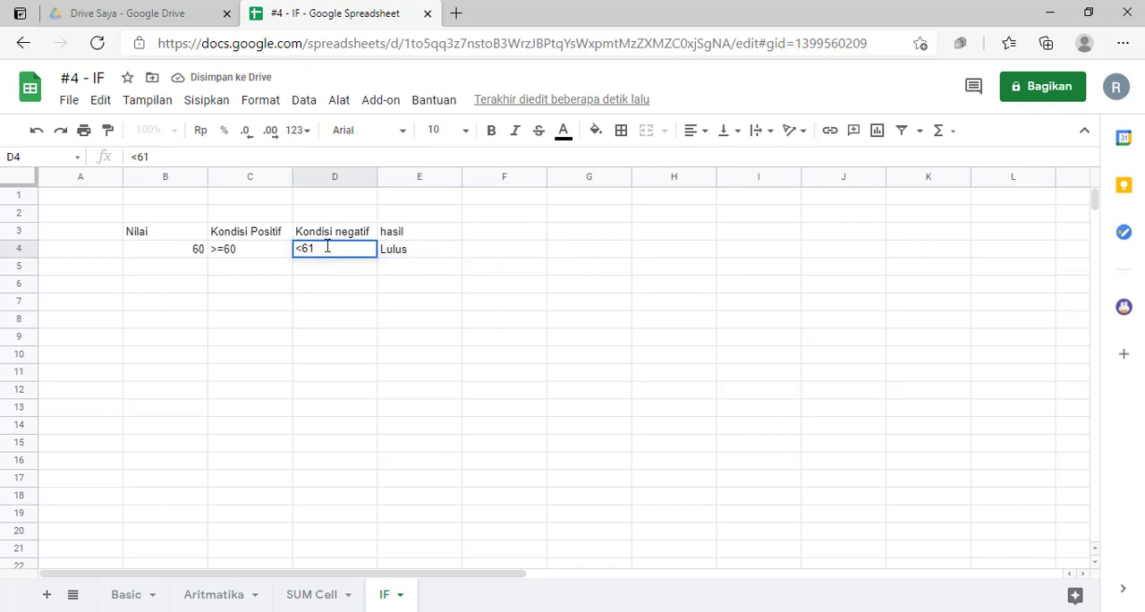
{"action": "key", "text": "BackSpace"}
{"action": "type", "text": "0"}
{"action": "key", "text": "Return"}
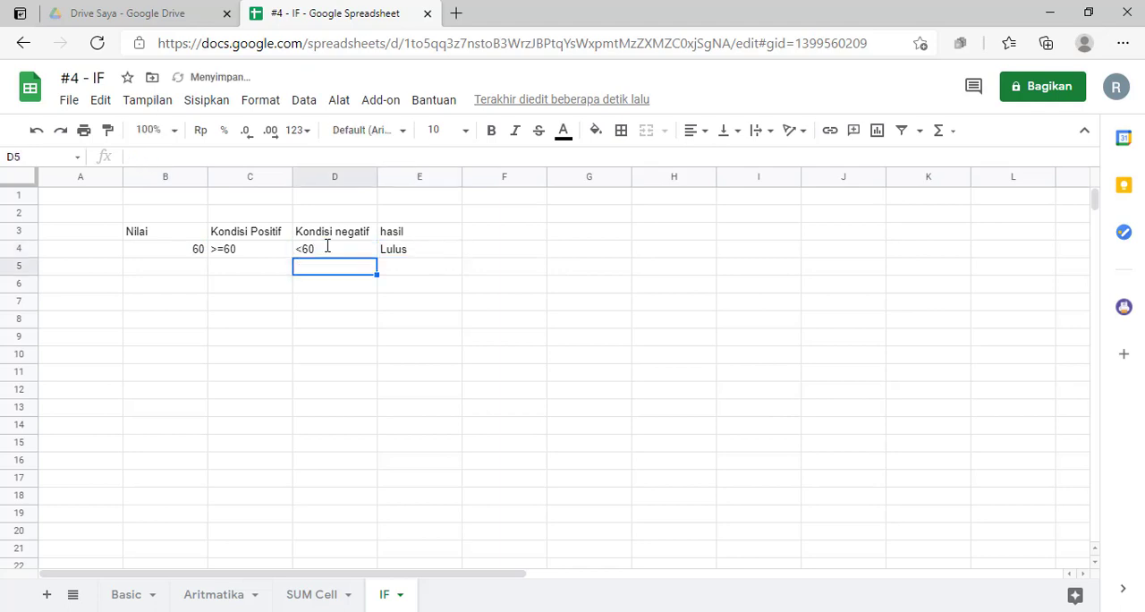
- Set the score in cell B4 to 59 and the result in cell E4 to "Tidak lulus"
{"action": "left_click", "coordinate": [195, 258]}
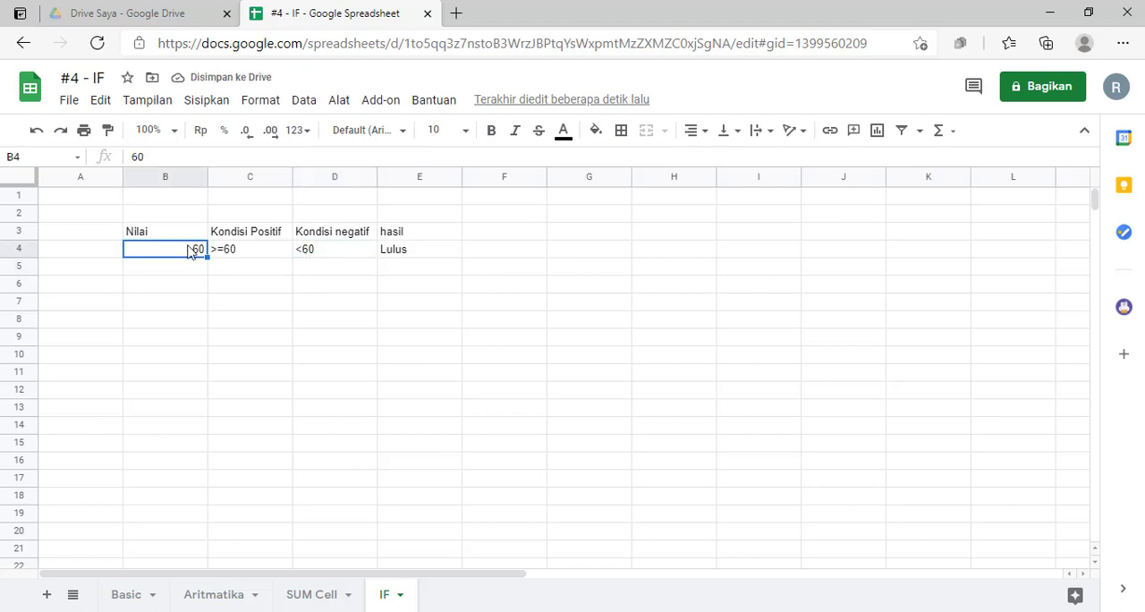
{"action": "type", "text": "59"}
{"action": "key", "text": "Return"}
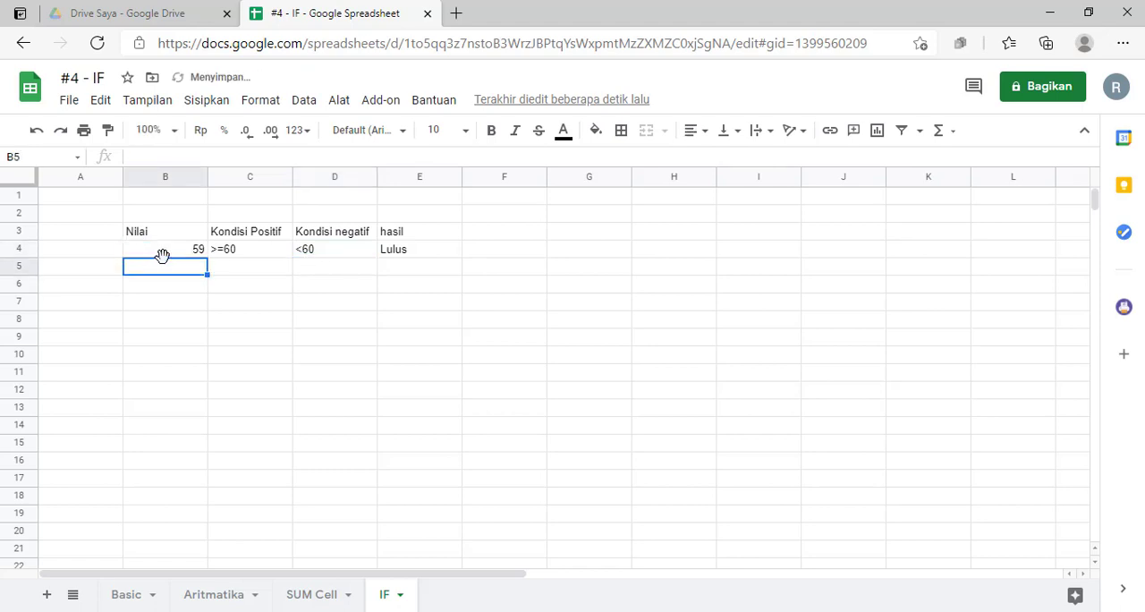
{"action": "left_click", "coordinate": [422, 256]}
{"action": "type", "text": "Tidak "}
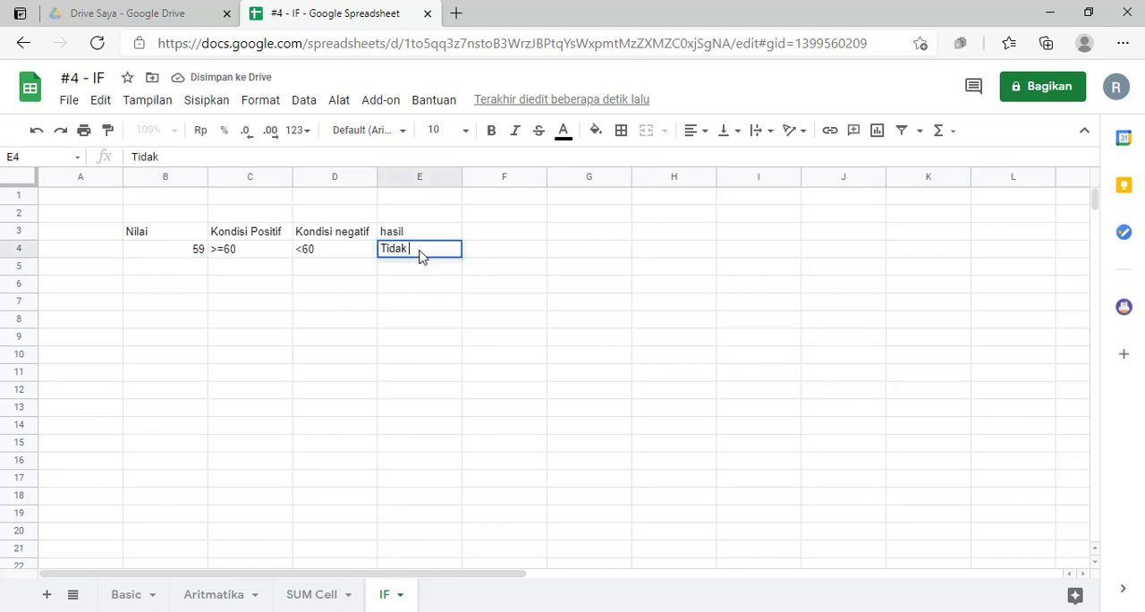
{"action": "type", "text": "lulus"}
{"action": "key", "text": "Return"}
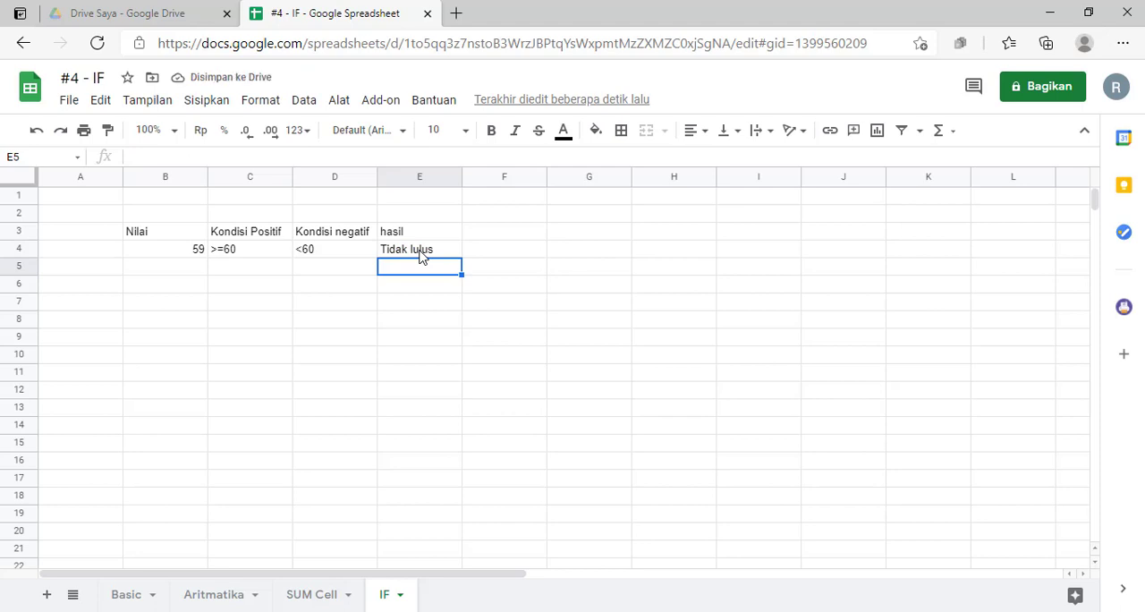
- Clear the sample score table in the range B2:F6 and the stray "No" entry in cell B7
{"action": "left_click", "coordinate": [182, 310]}
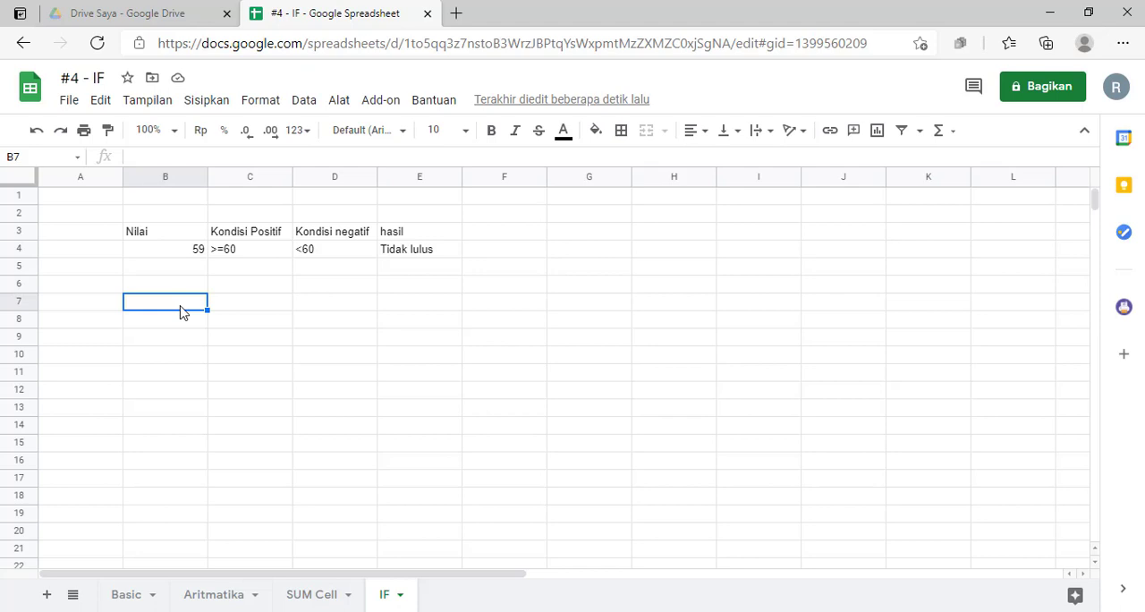
{"action": "type", "text": "No"}
{"action": "left_click_drag", "start_coordinate": [201, 215], "coordinate": [475, 289]}
{"action": "key", "text": "Delete"}
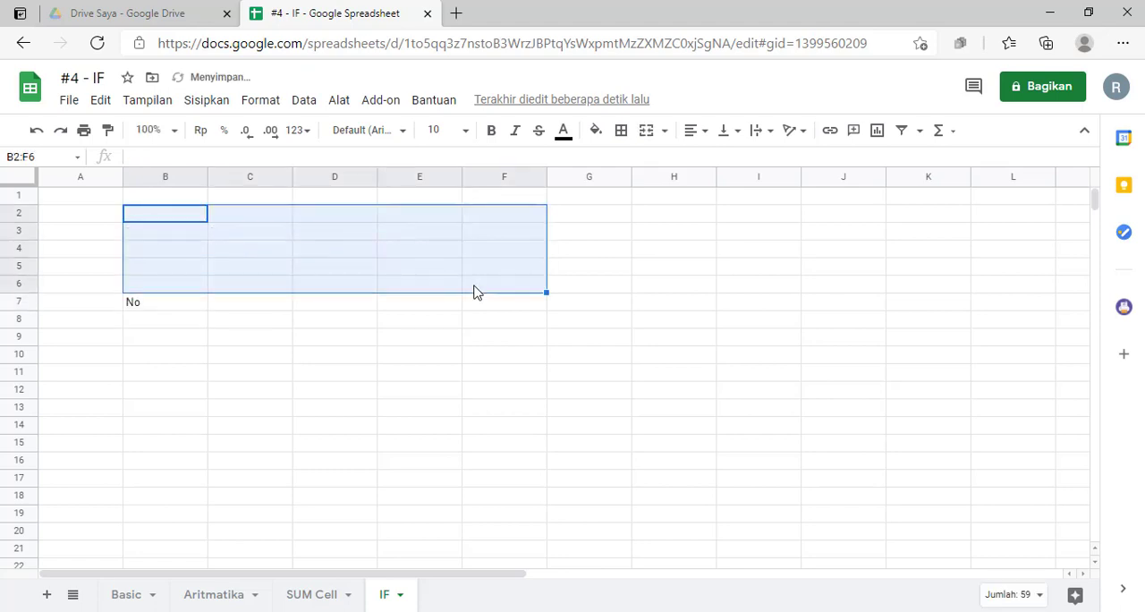
{"action": "left_click", "coordinate": [188, 306]}
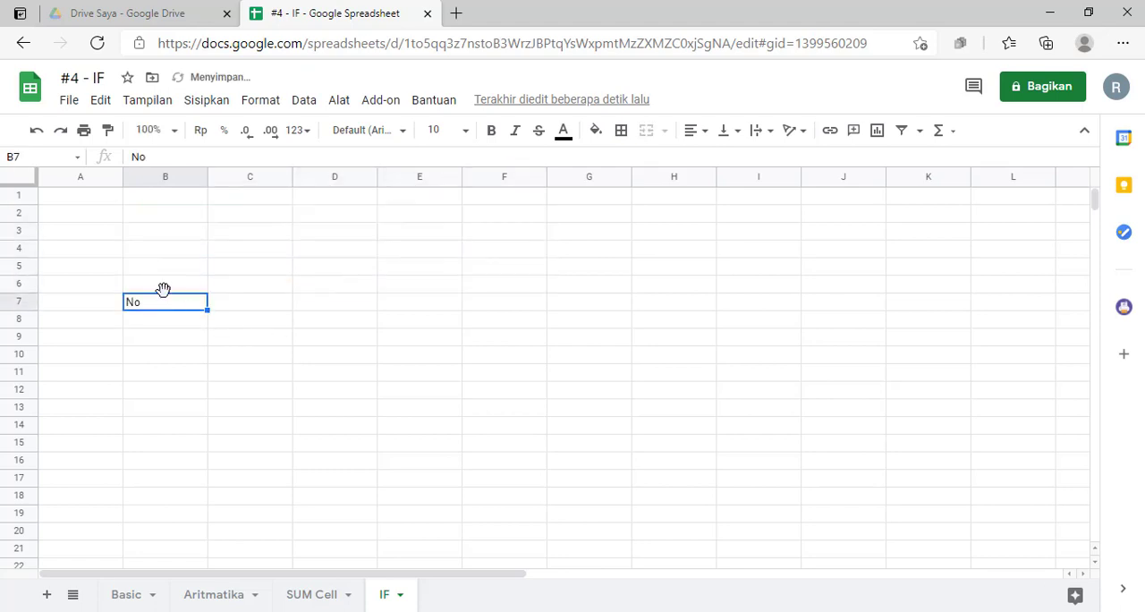
{"action": "key", "text": "Delete"}
- Enter the title "Nilai akhir semester mata pelajaran Sejarah" in cell B2
{"action": "left_click", "coordinate": [164, 222]}
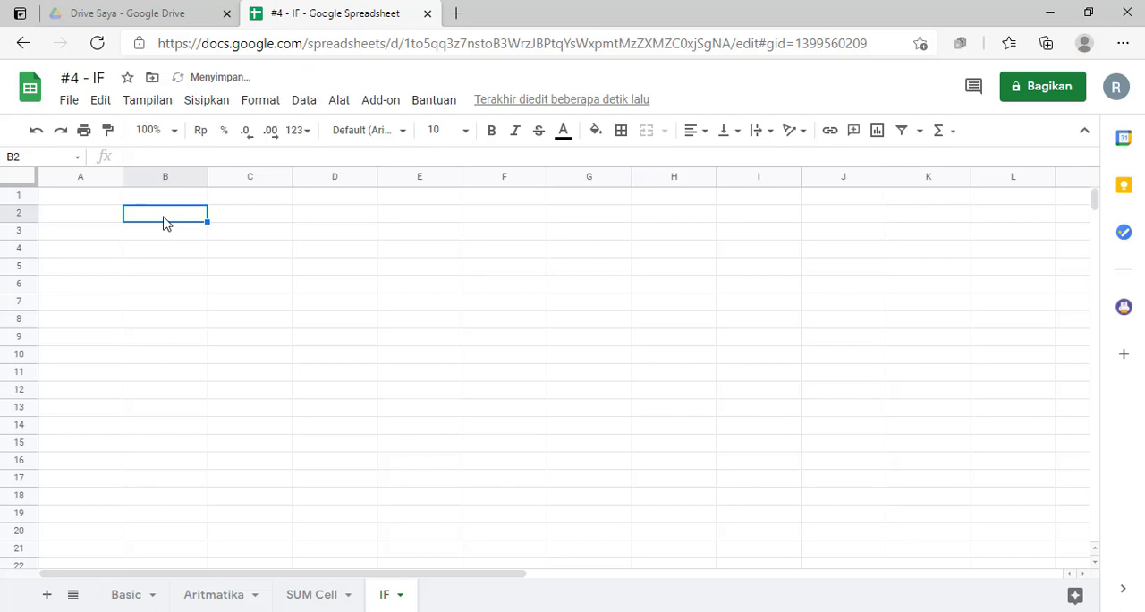
{"action": "type", "text": "Nilai akhir"}
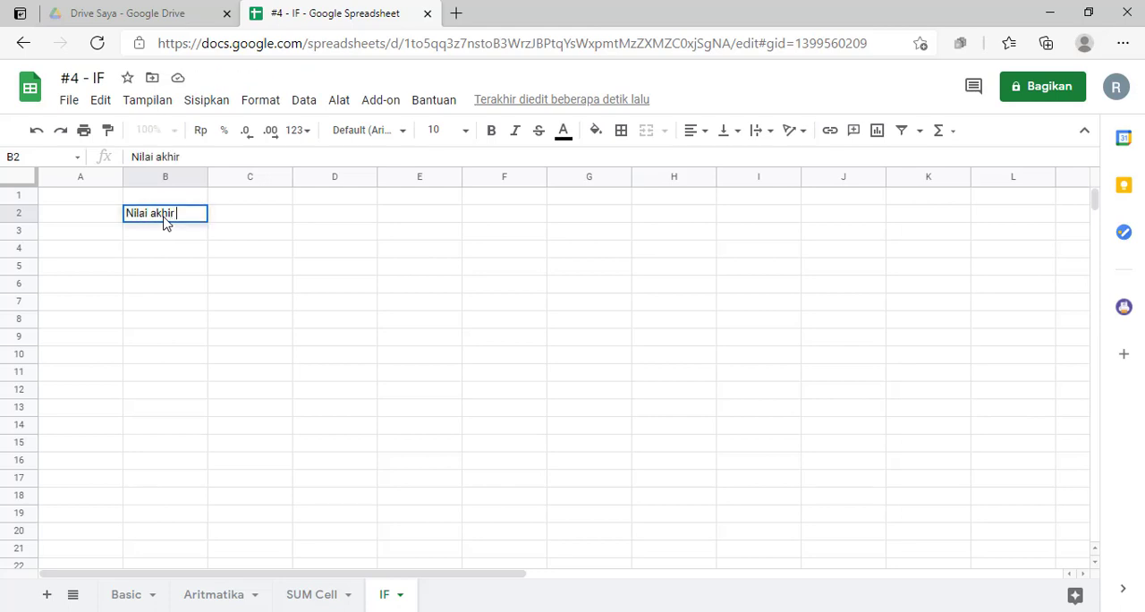
{"action": "type", "text": " semester "}
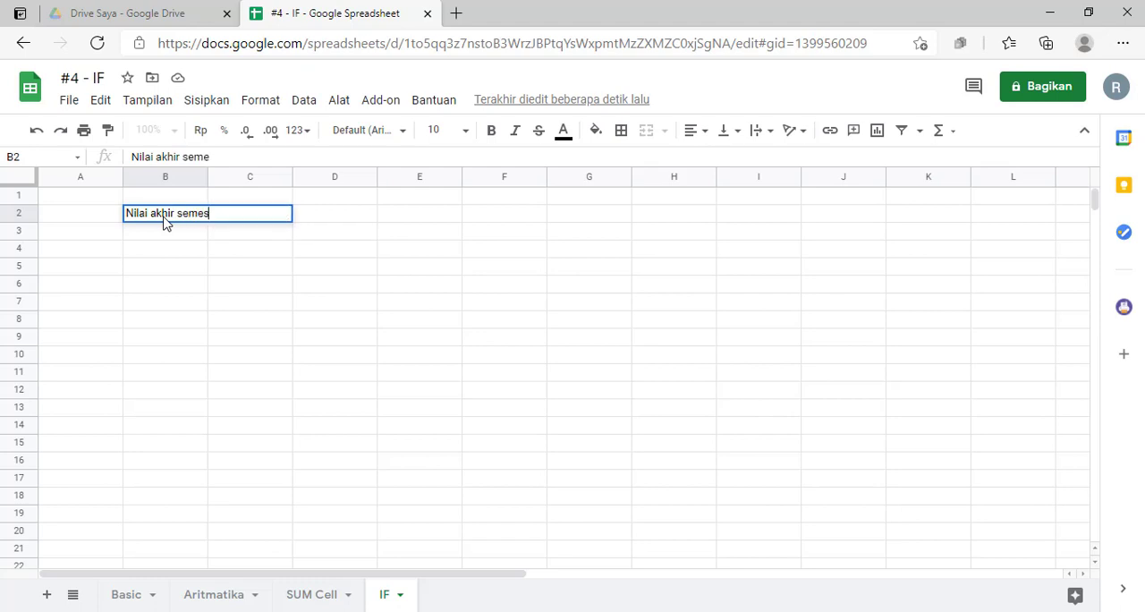
{"action": "type", "text": "mata "}
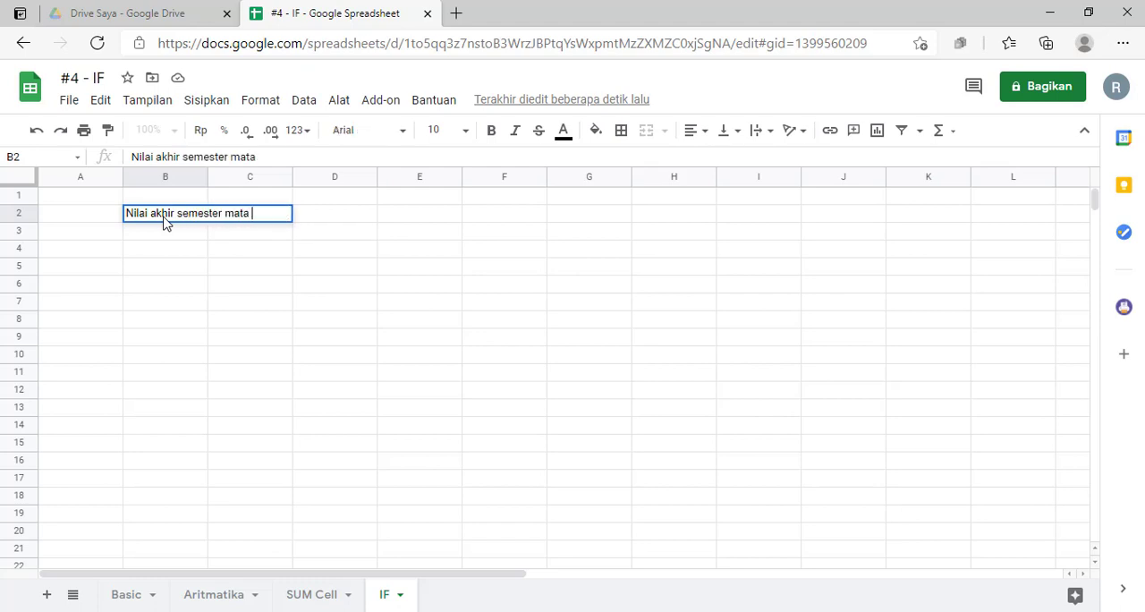
{"action": "type", "text": "pelajaran "}
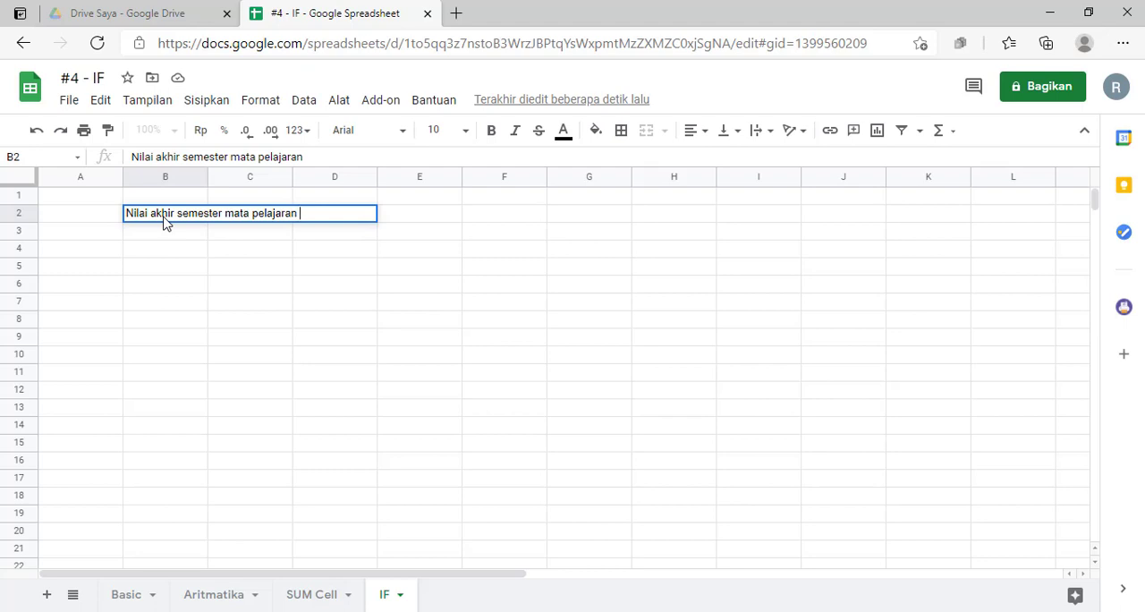
{"action": "type", "text": "Sejarah"}
{"action": "key", "text": "Return"}
- Enter the column headers No, Nama, Nilai and Keterangan in cells B4 to E4
{"action": "key", "text": "Down"}
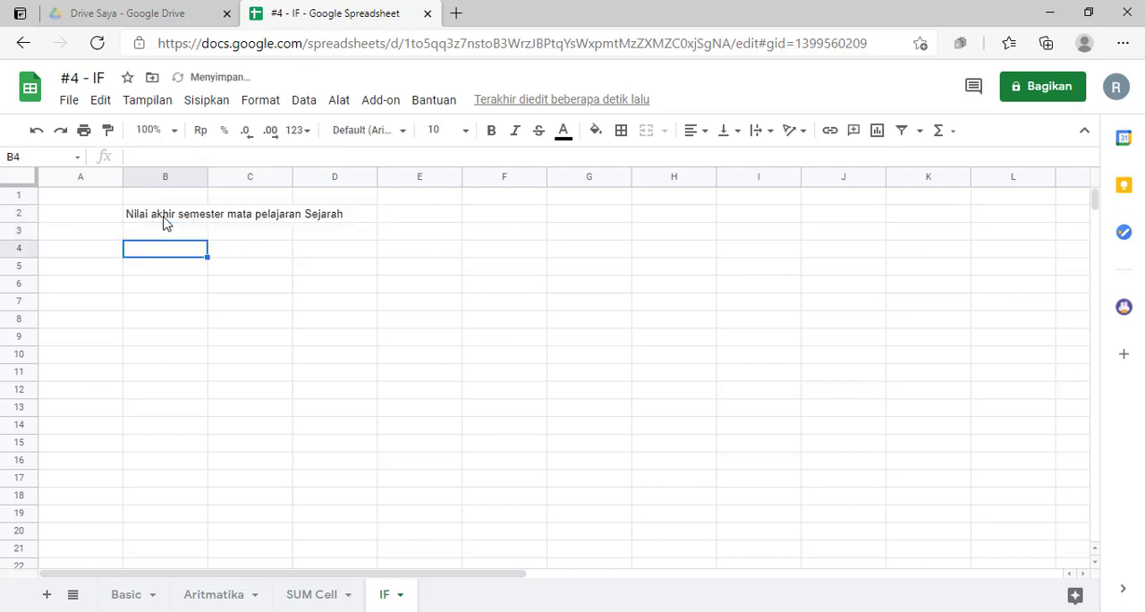
{"action": "type", "text": "No"}
{"action": "key", "text": "Tab"}
{"action": "type", "text": "Nama"}
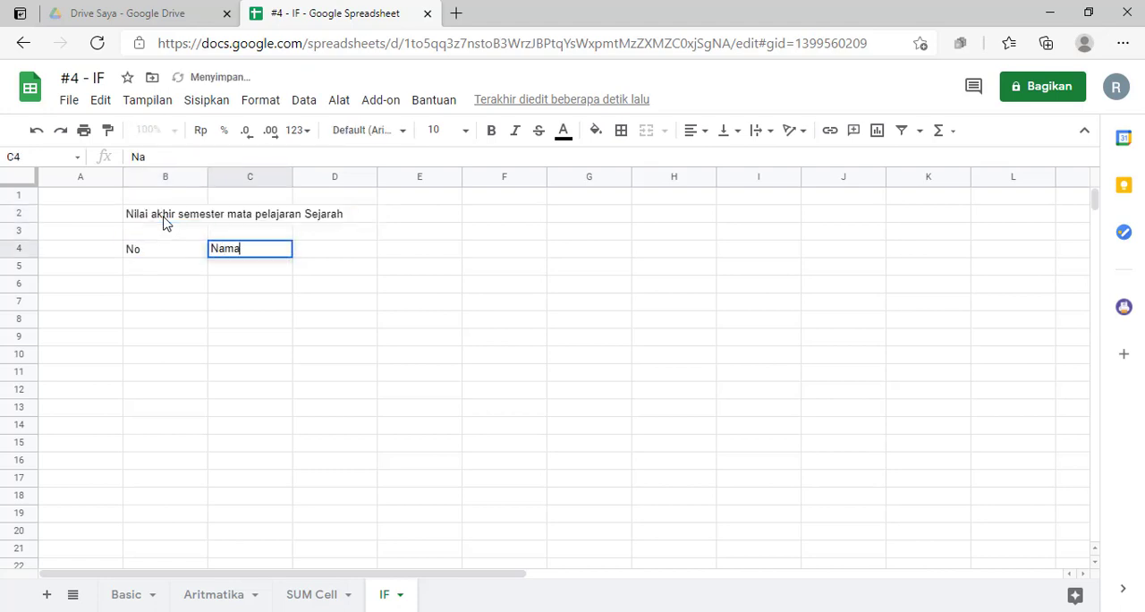
{"action": "key", "text": "Tab"}
{"action": "type", "text": "NIlai"}
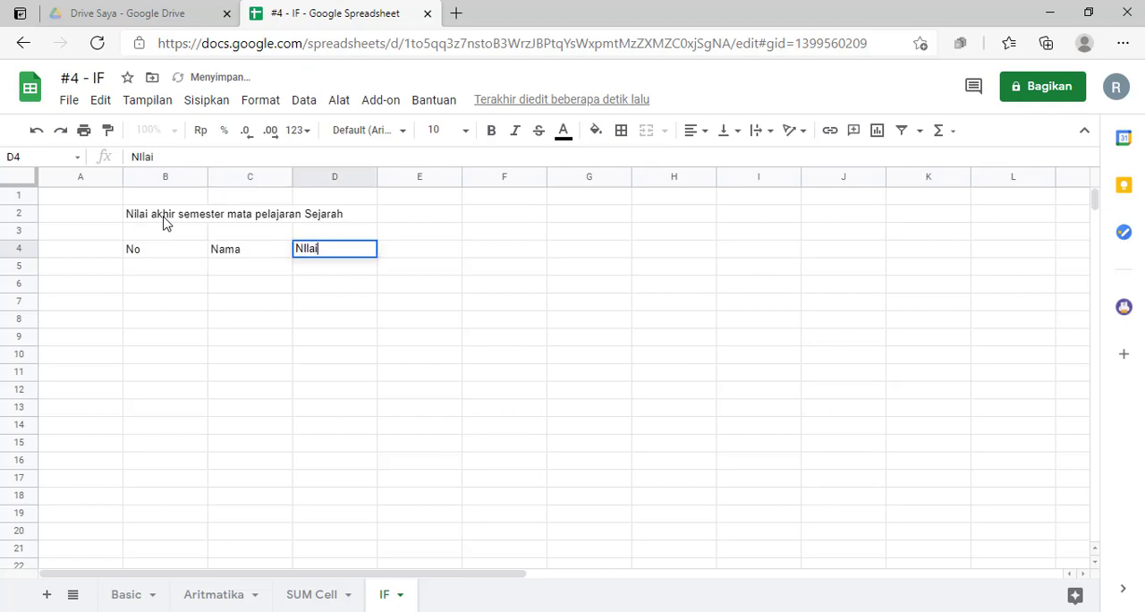
{"action": "key", "text": "BackSpace"}
{"action": "key", "text": "BackSpace"}
{"action": "key", "text": "BackSpace"}
{"action": "key", "text": "BackSpace"}
{"action": "type", "text": "ila"}
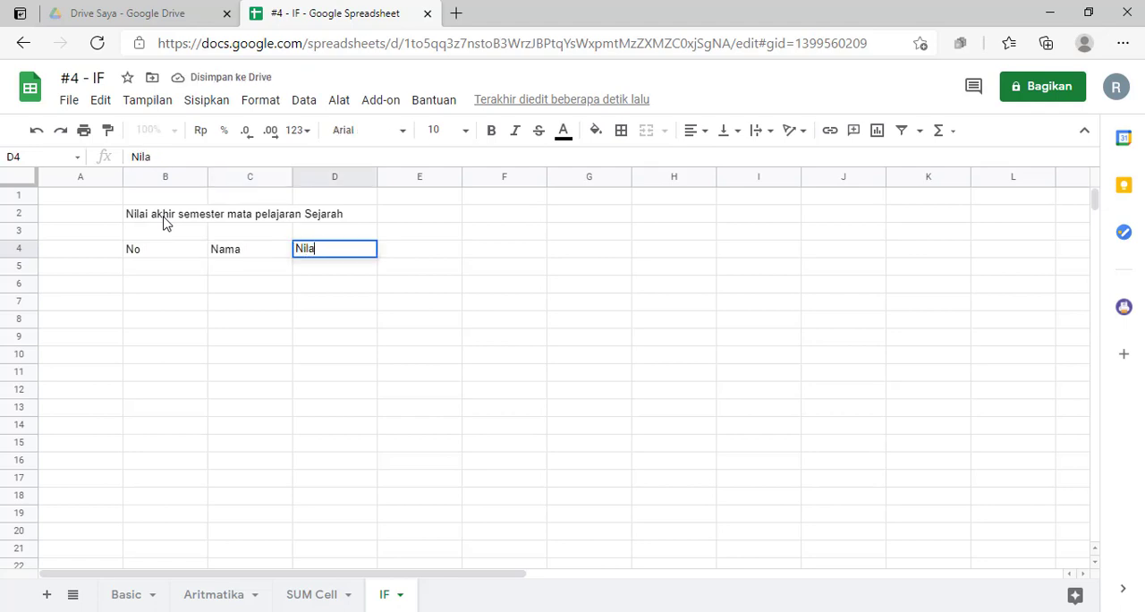
{"action": "key", "text": "Tab"}
{"action": "type", "text": "Keterangan"}
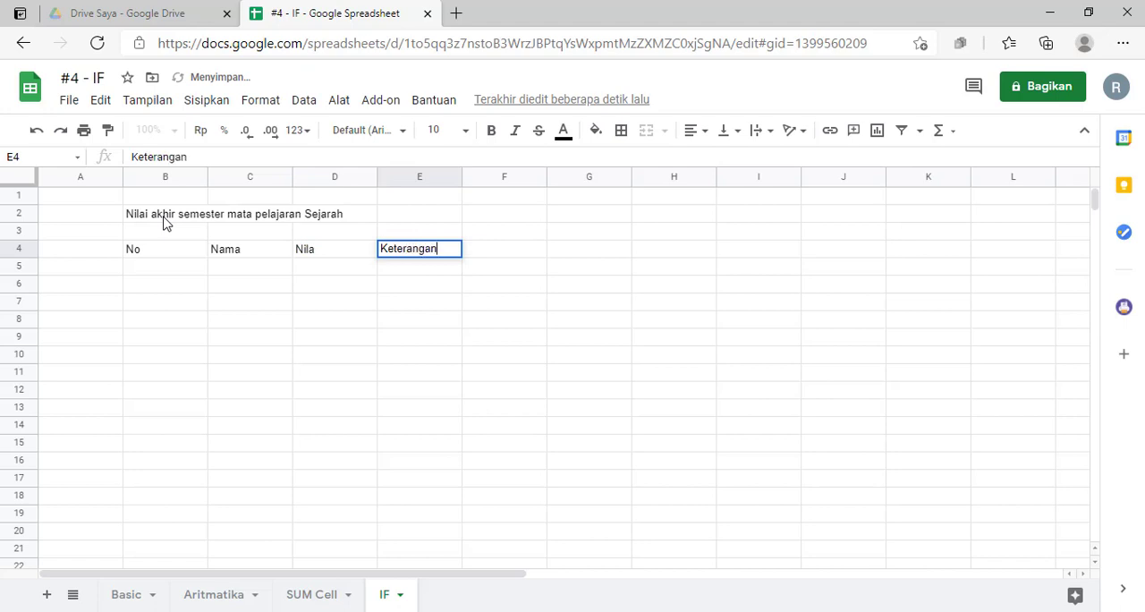
{"action": "key", "text": "Return"}
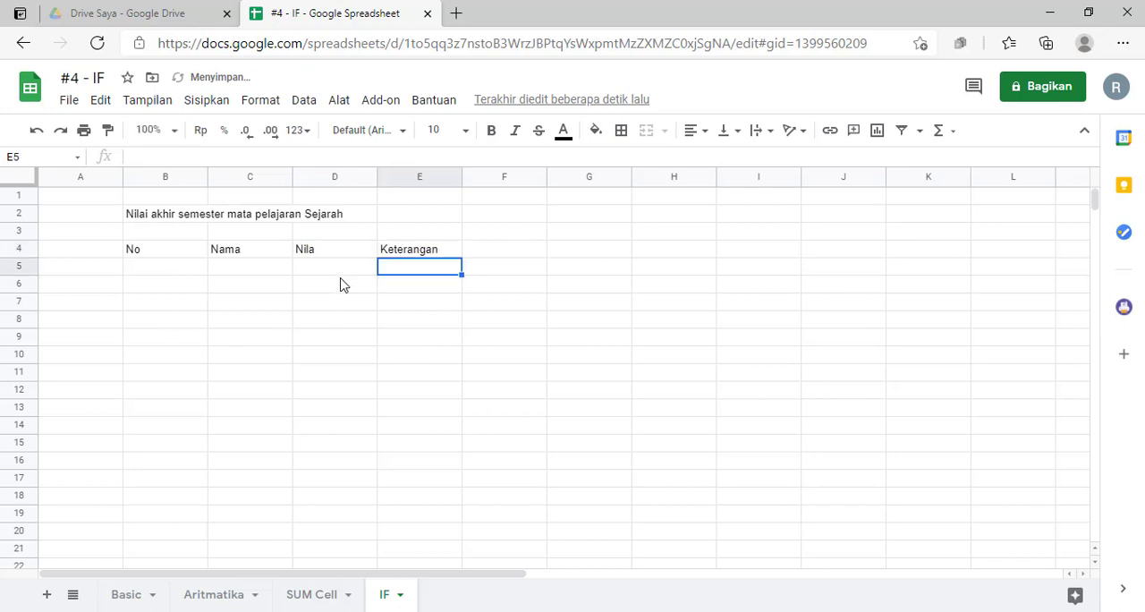
{"action": "double_click", "coordinate": [348, 250]}
{"action": "type", "text": "i"}
{"action": "key", "text": "Return"}
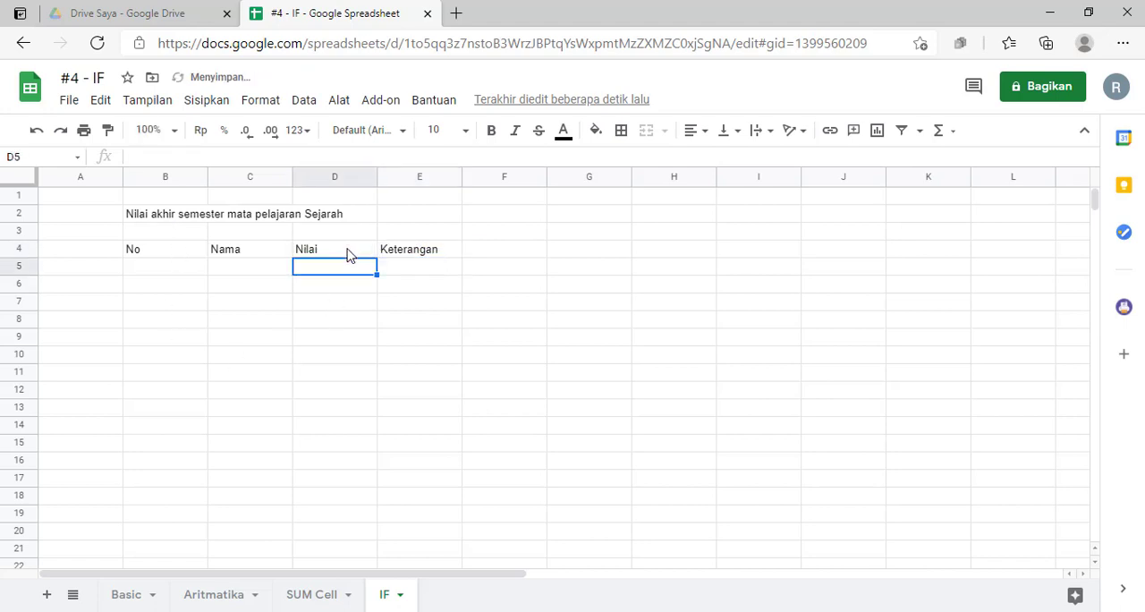
{"action": "left_click", "coordinate": [184, 271]}
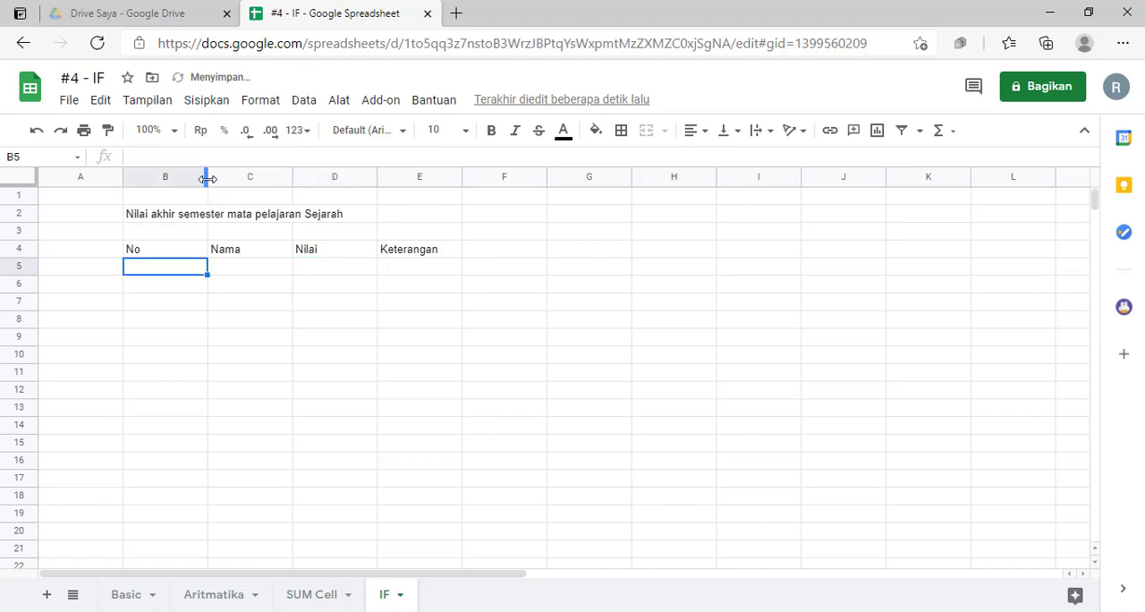
- Narrow columns B and D and widen columns C and E to suit the table's contents
{"action": "left_click_drag", "start_coordinate": [202, 179], "coordinate": [291, 178]}
{"action": "left_click", "coordinate": [245, 178]}
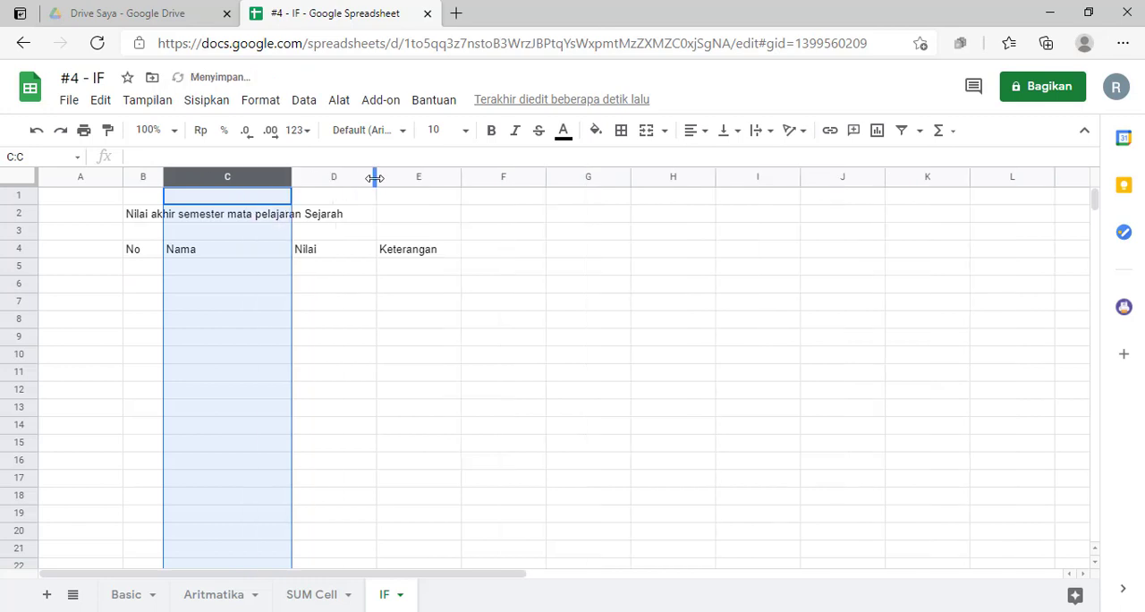
{"action": "left_click_drag", "start_coordinate": [375, 177], "coordinate": [357, 179]}
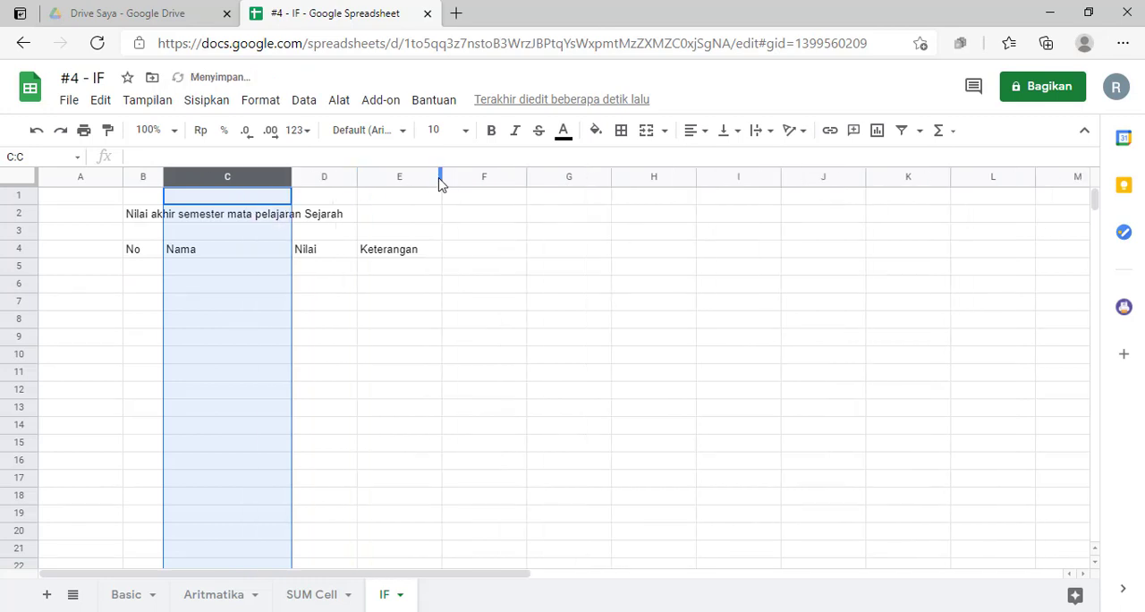
{"action": "left_click_drag", "start_coordinate": [435, 177], "coordinate": [463, 177]}
- Apply all borders to the table range B4:E8
{"action": "left_click", "coordinate": [426, 269]}
{"action": "left_click_drag", "start_coordinate": [152, 251], "coordinate": [427, 320]}
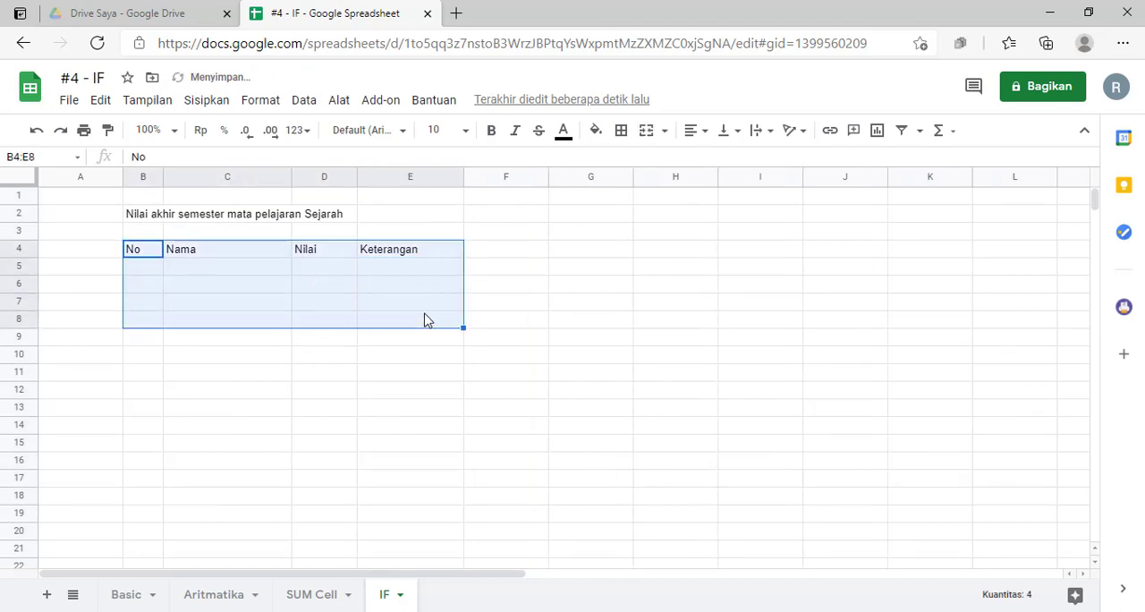
{"action": "left_click", "coordinate": [621, 130]}
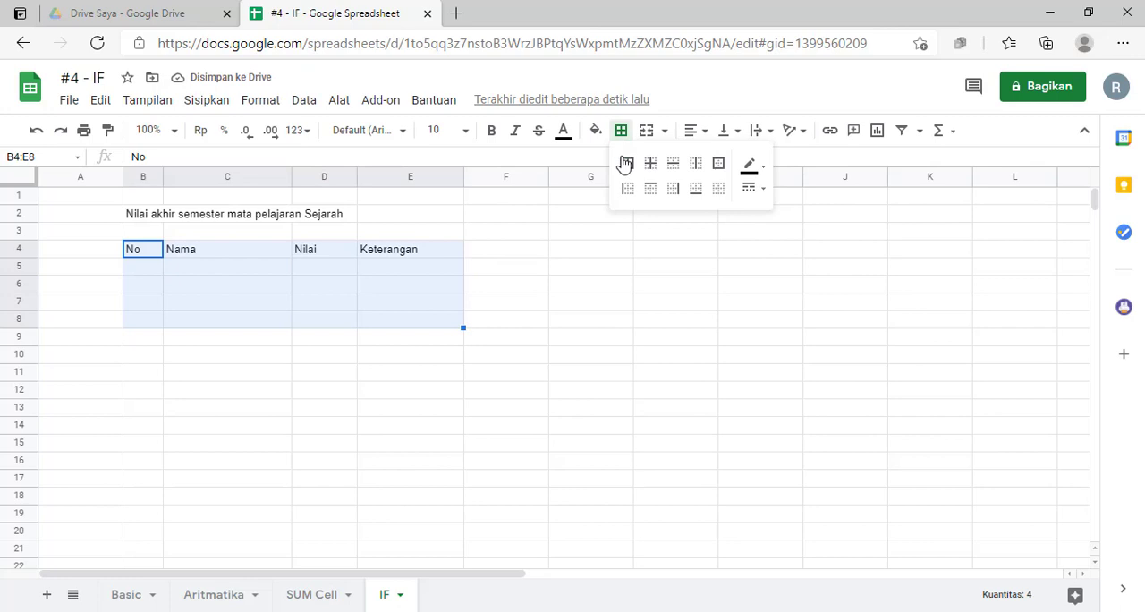
- Enter the row numbers 1 to 5 in cells B5 to B9
{"action": "left_click", "coordinate": [155, 274]}
{"action": "type", "text": "1"}
{"action": "key", "text": "Return"}
{"action": "type", "text": "2"}
{"action": "key", "text": "Return"}
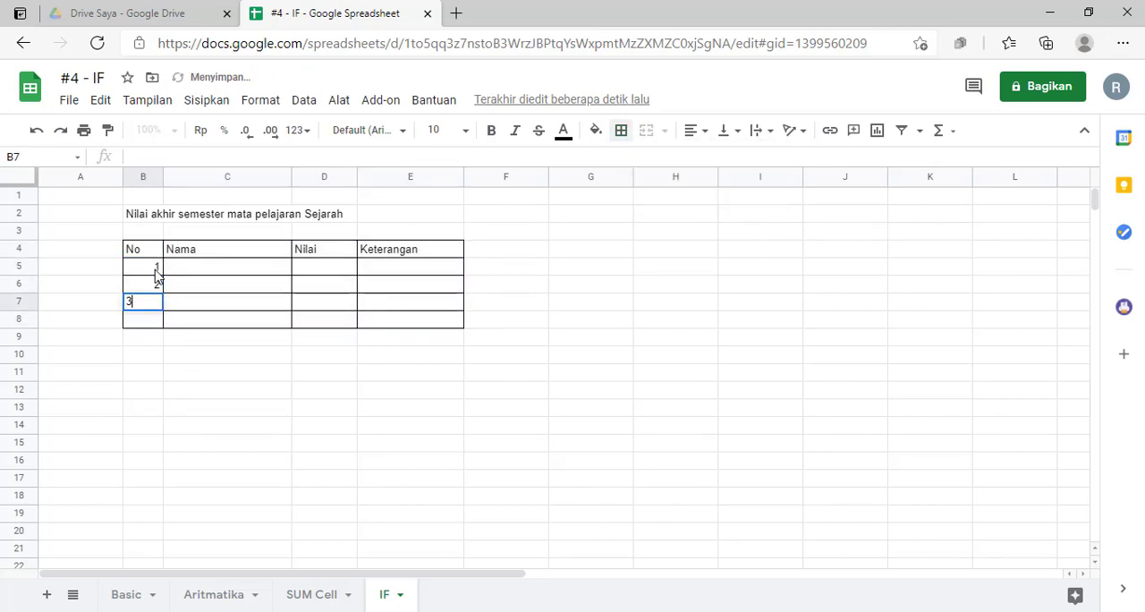
{"action": "type", "text": "3"}
{"action": "key", "text": "Return"}
{"action": "type", "text": "4"}
{"action": "key", "text": "Return"}
{"action": "type", "text": "5"}
{"action": "key", "text": "Return"}
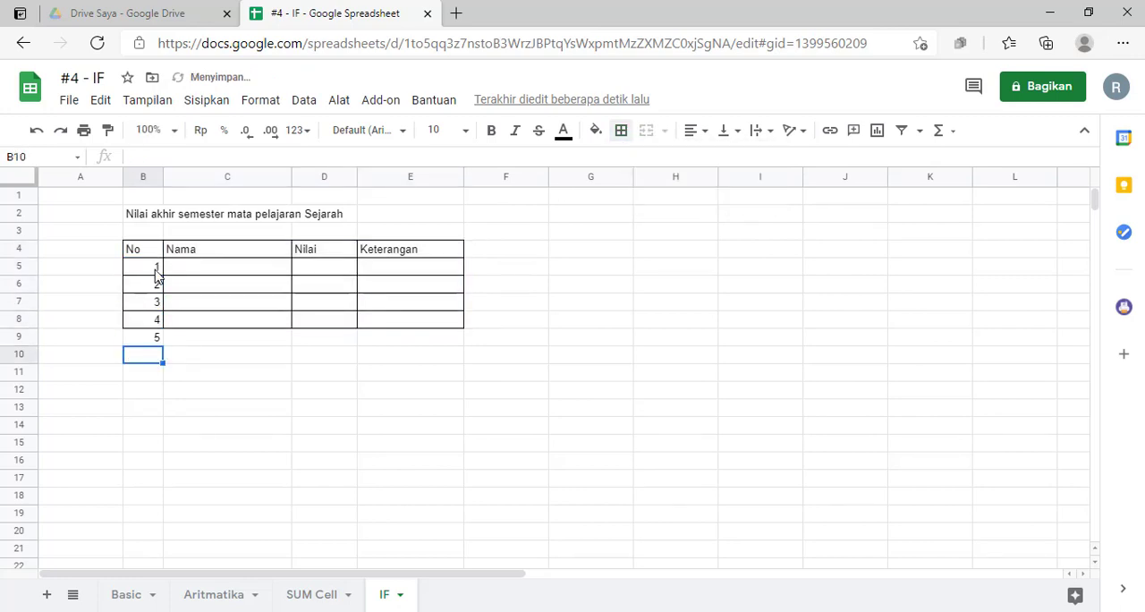
- Extend the bordered table through row 9 by copying row 8's cells and formatting down, and set cell B9 to 5
{"action": "left_click_drag", "start_coordinate": [159, 319], "coordinate": [464, 339]}
{"action": "left_click", "coordinate": [381, 431]}
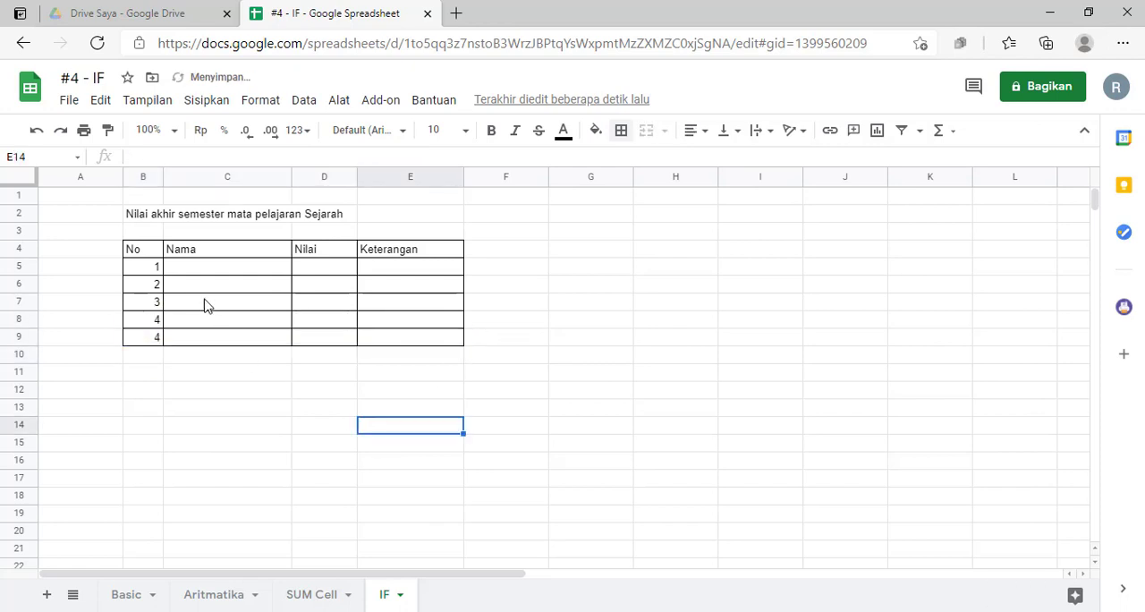
{"action": "left_click", "coordinate": [146, 338]}
{"action": "type", "text": "5"}
{"action": "left_click", "coordinate": [218, 369]}
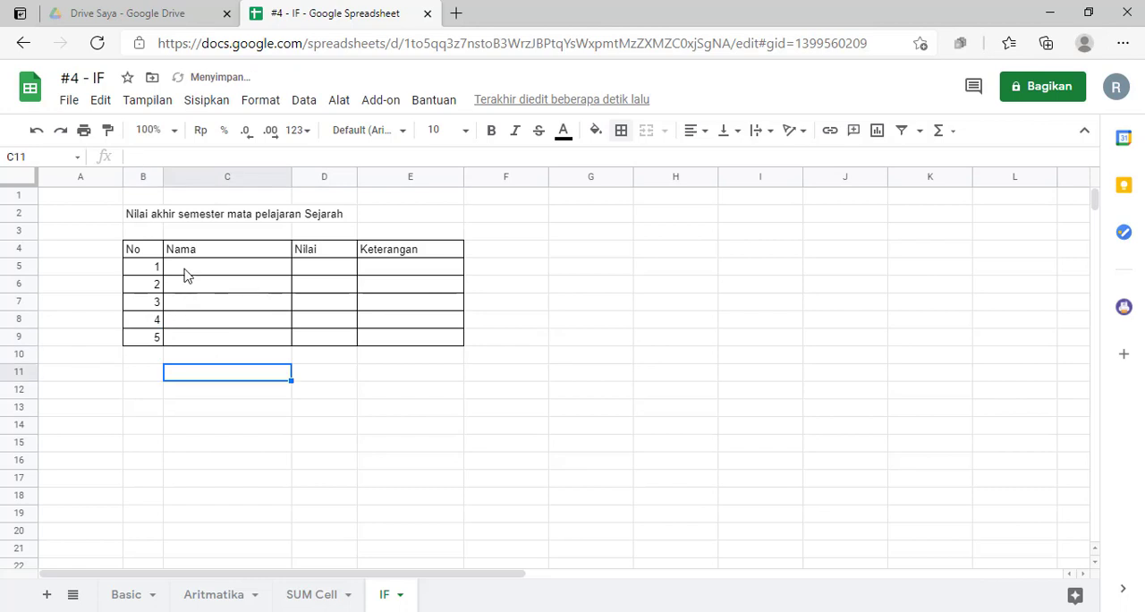
- Enter the five students' first names in the Nama column, cells C5 to C9
{"action": "left_click", "coordinate": [185, 273]}
{"action": "type", "text": "Rah"}
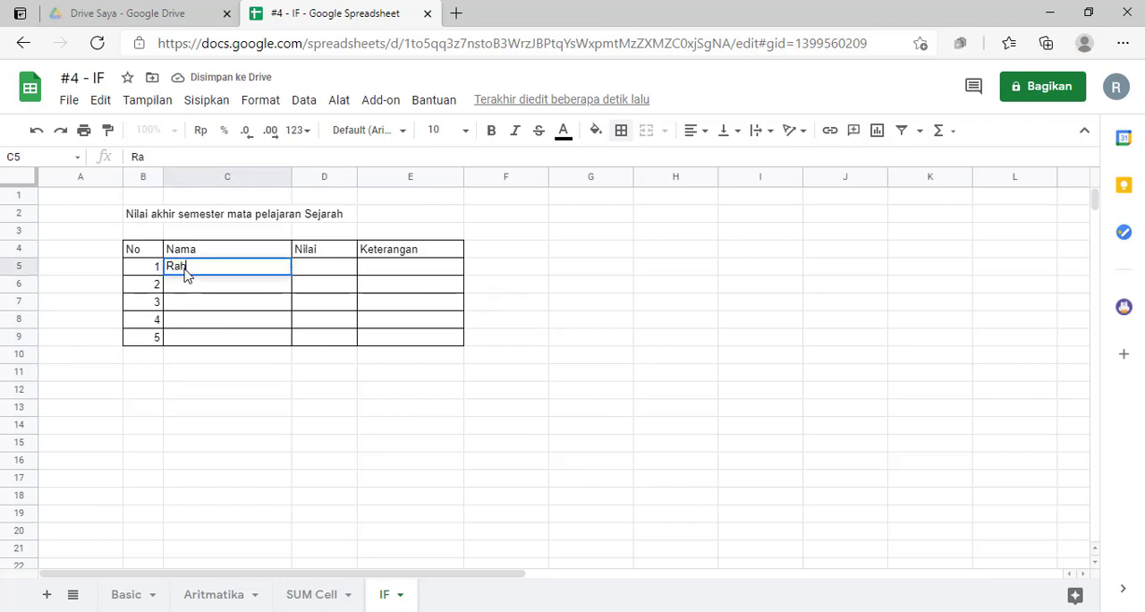
{"action": "type", "text": "mah"}
{"action": "key", "text": "Return"}
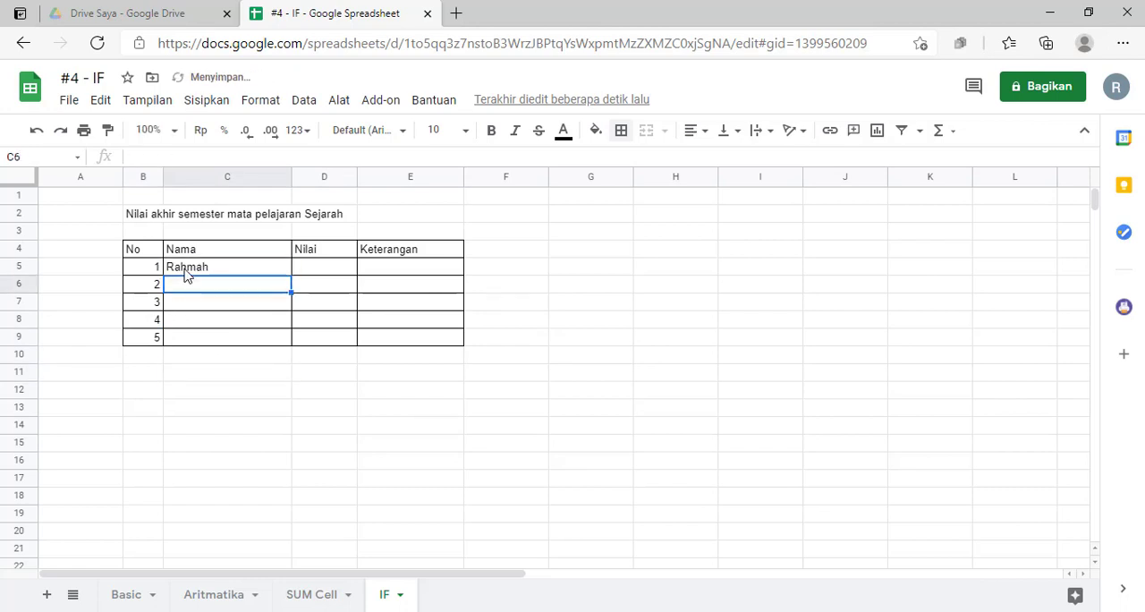
{"action": "type", "text": "Rin"}
{"action": "key", "text": "Return"}
{"action": "type", "text": "Roki"}
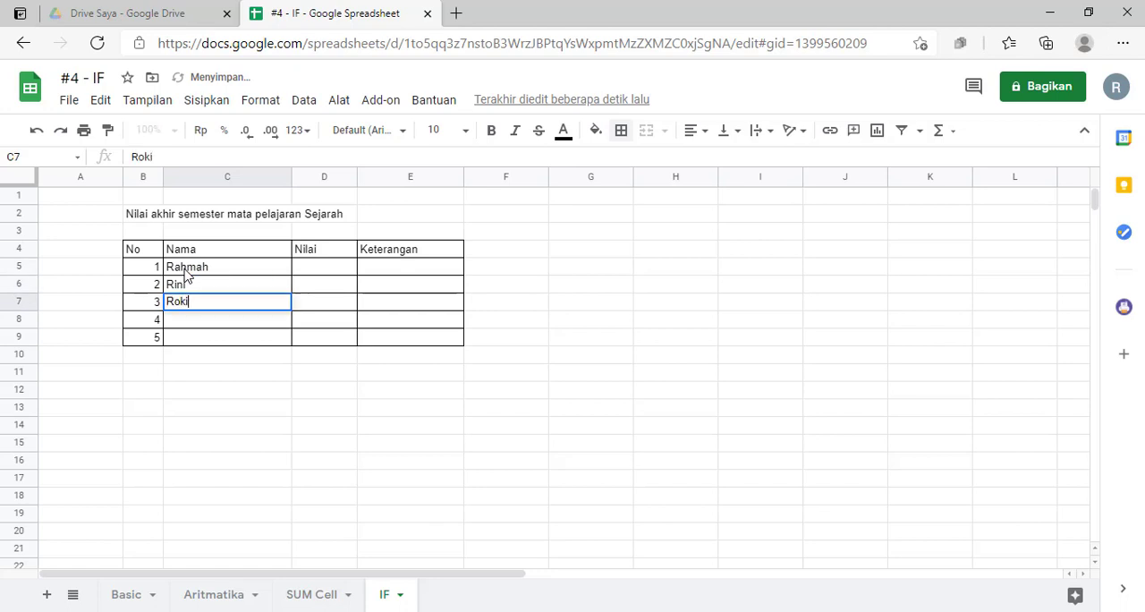
{"action": "key", "text": "Return"}
{"action": "type", "text": "R"}
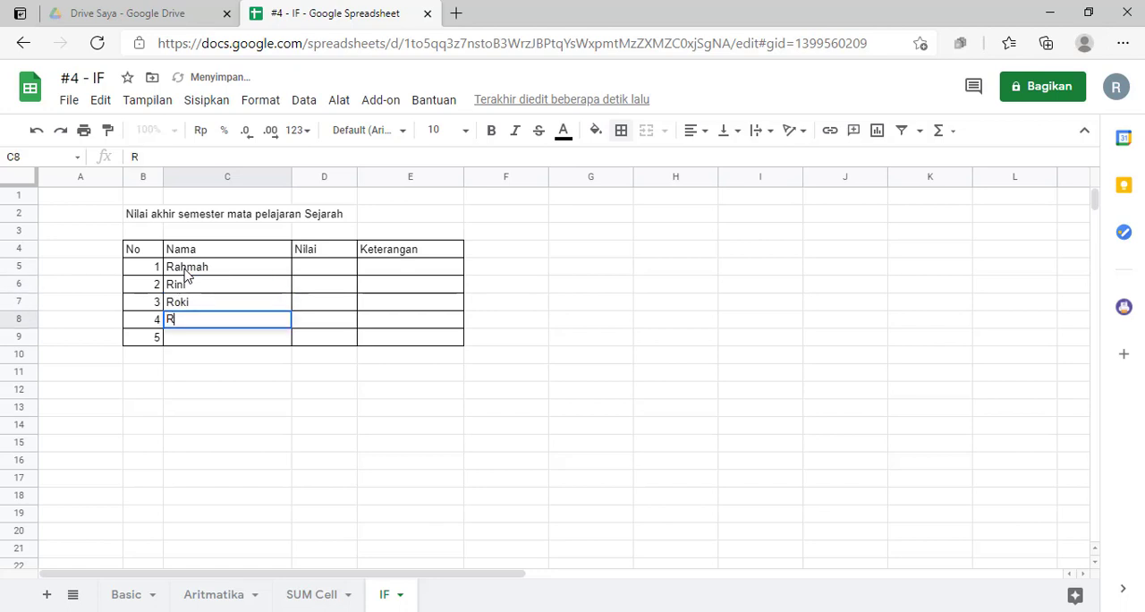
{"action": "type", "text": "ifa"}
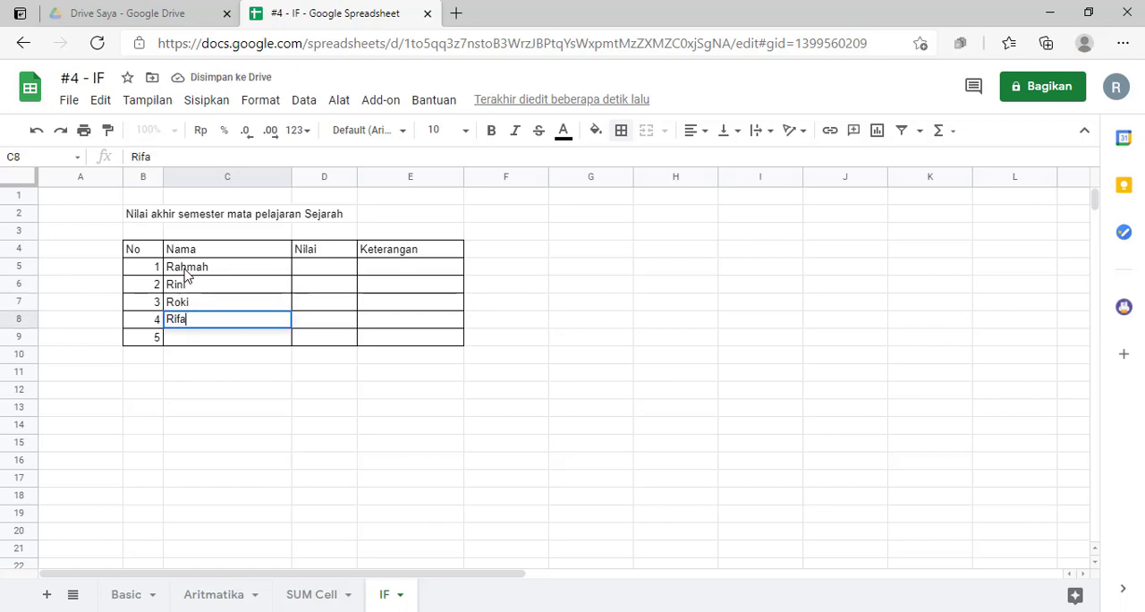
{"action": "type", "text": "'i"}
{"action": "key", "text": "Return"}
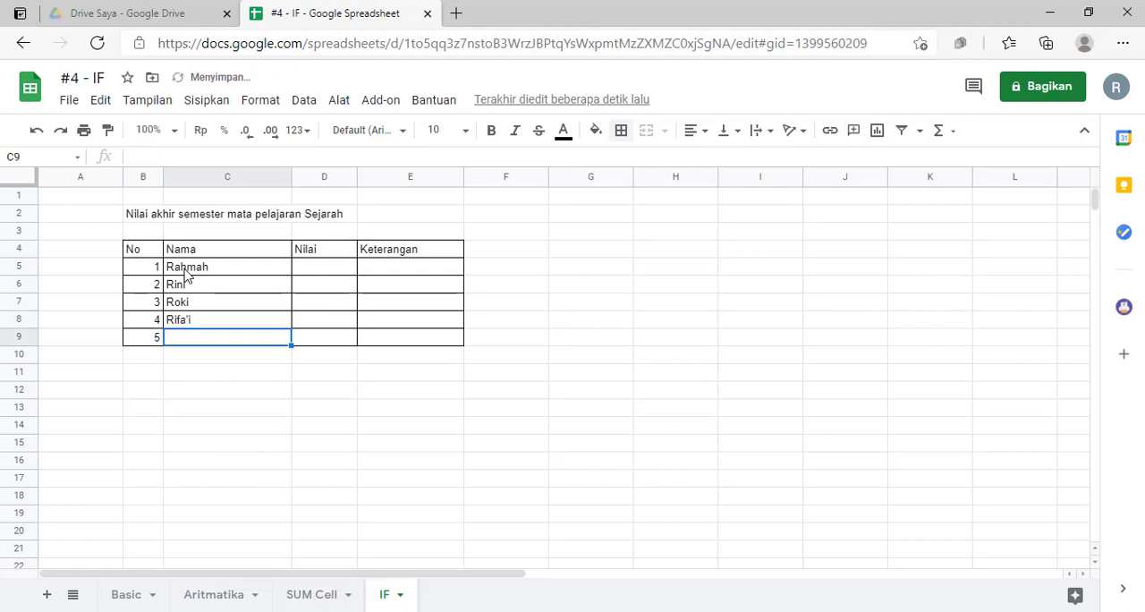
{"action": "type", "text": "R"}
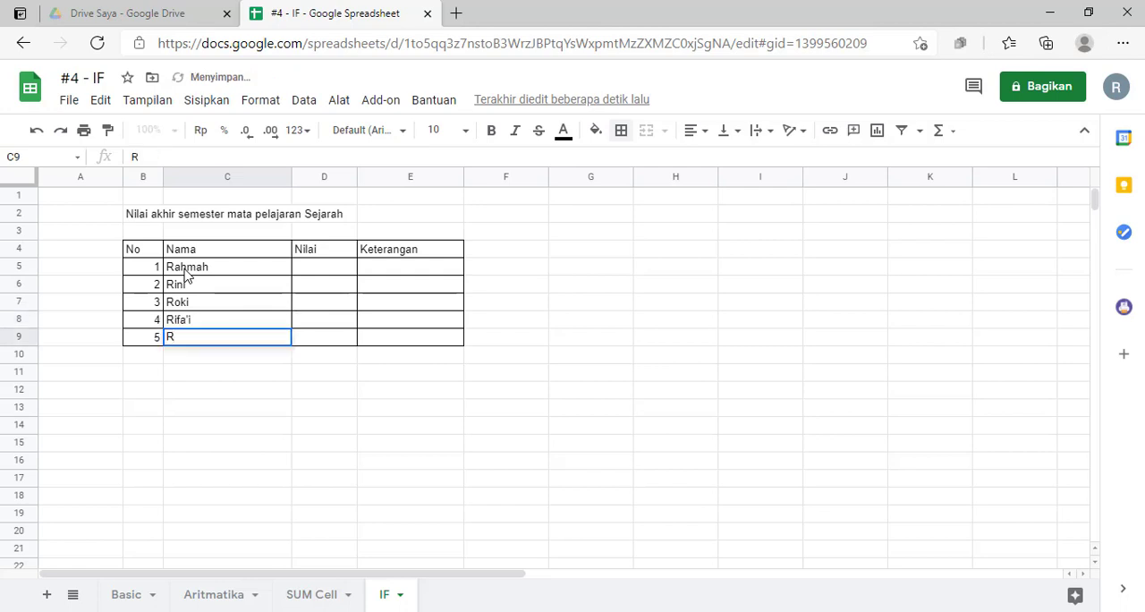
{"action": "type", "text": "ahm"}
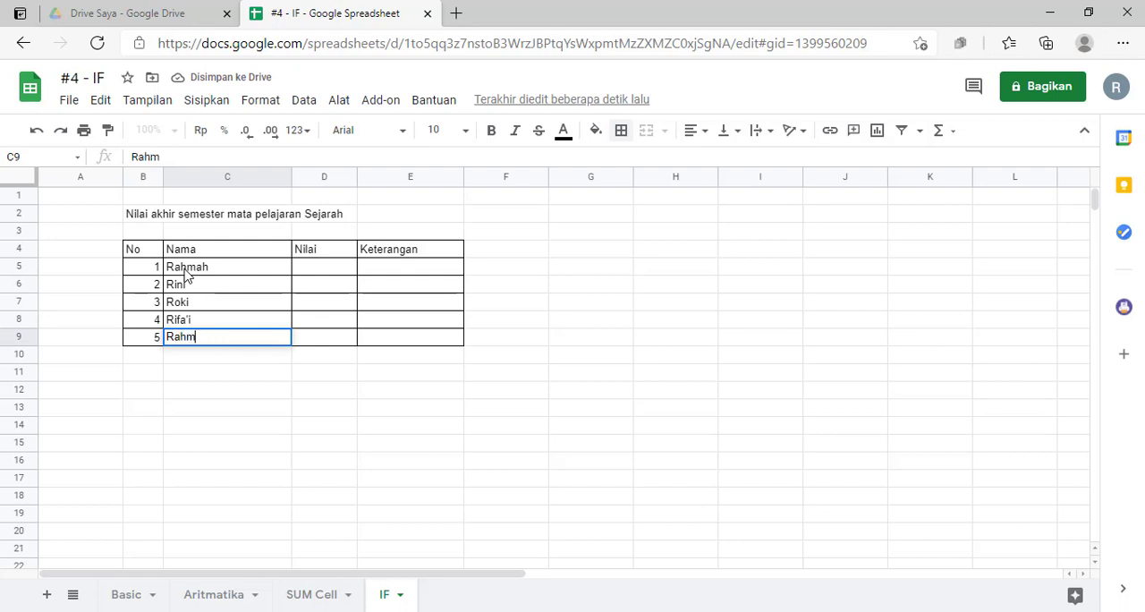
{"action": "type", "text": "at"}
- Enter the scores 78, 85, 56, 68 and 90 in the Nilai column, cells D5 to D9
{"action": "key", "text": "Tab"}
{"action": "key", "text": "Up"}
{"action": "key", "text": "Up"}
{"action": "key", "text": "Up"}
{"action": "key", "text": "Up"}
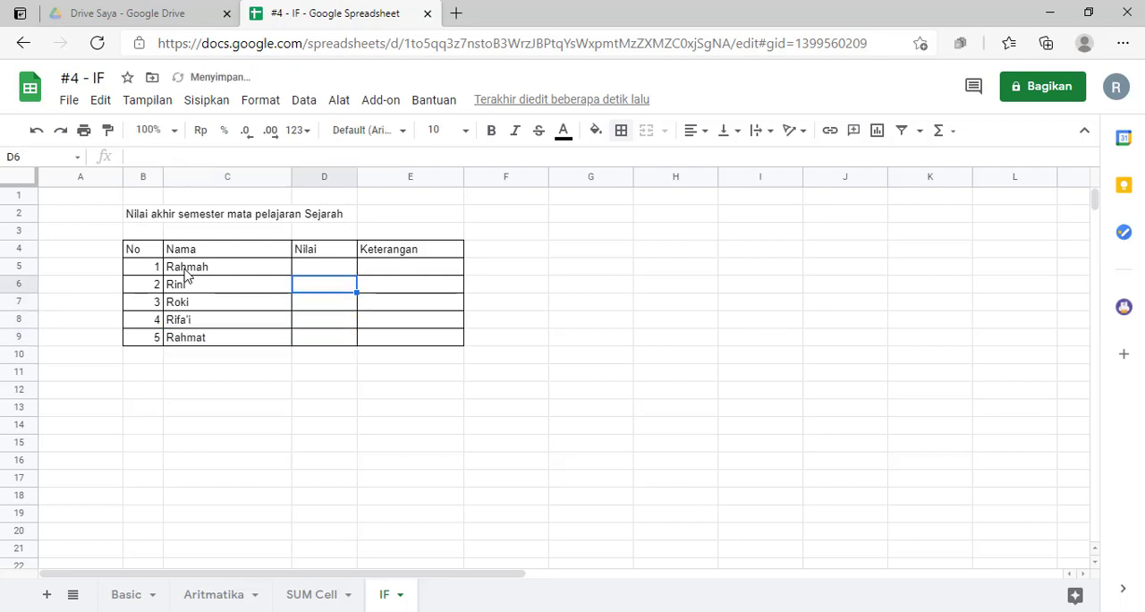
{"action": "type", "text": "78"}
{"action": "key", "text": "Return"}
{"action": "type", "text": "85"}
{"action": "key", "text": "Return"}
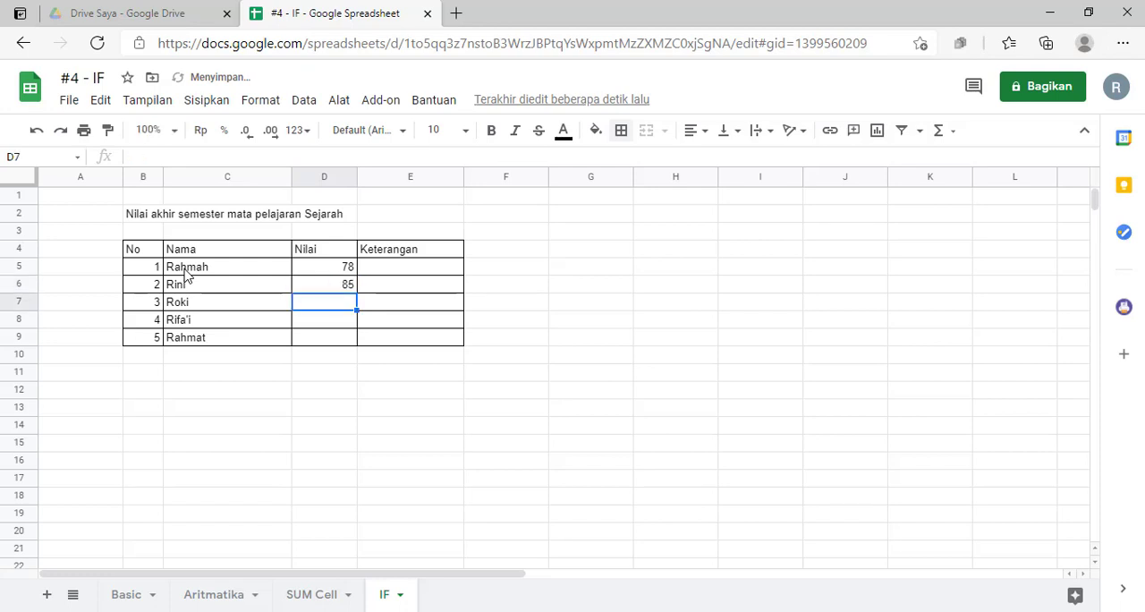
{"action": "type", "text": "56"}
{"action": "key", "text": "Return"}
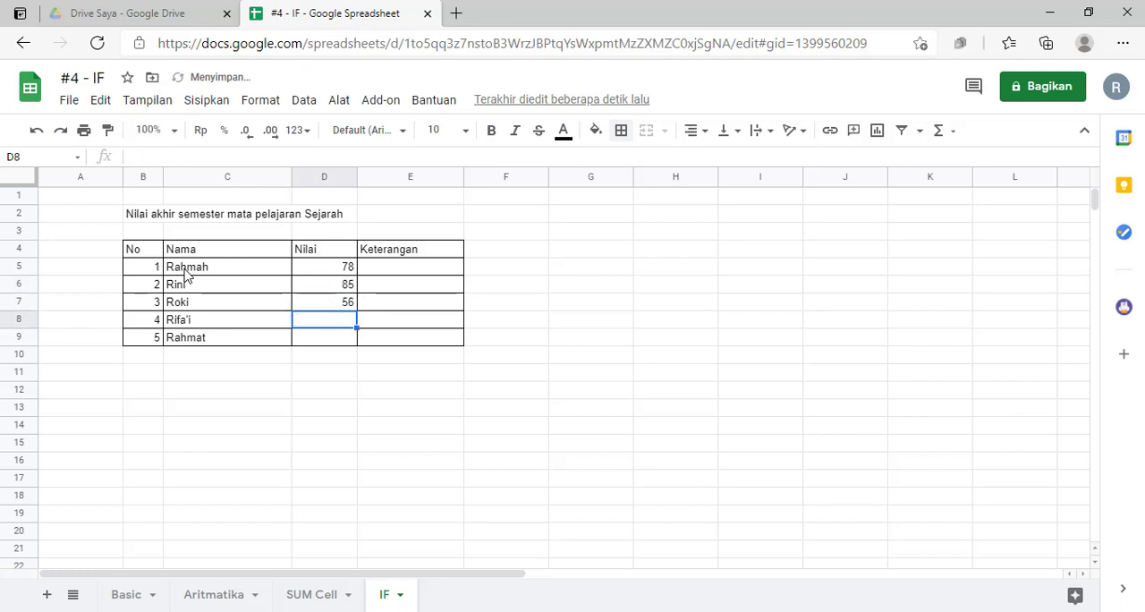
{"action": "type", "text": "68"}
{"action": "key", "text": "Return"}
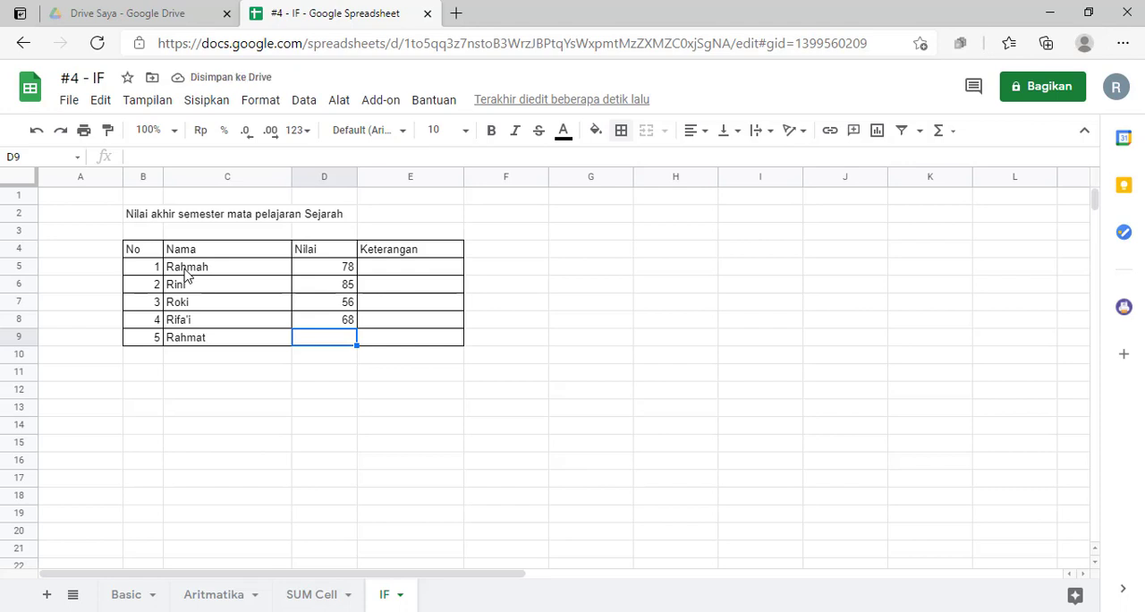
{"action": "type", "text": "90"}
{"action": "left_click", "coordinate": [265, 412]}
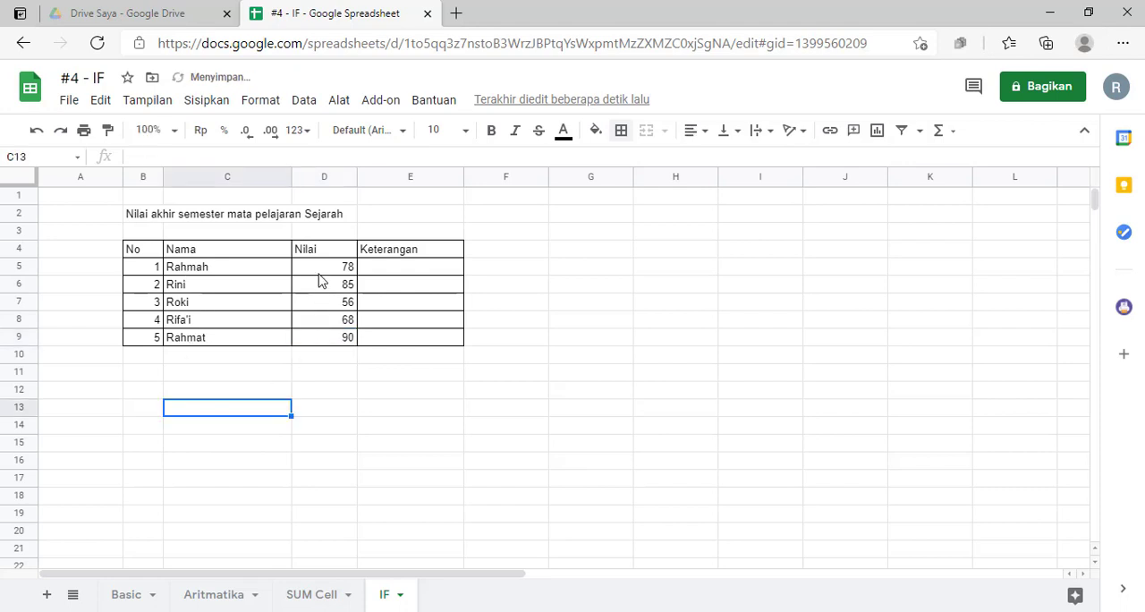
- Center the scores in the range D5:D9 horizontally
{"action": "left_click_drag", "start_coordinate": [321, 268], "coordinate": [325, 342]}
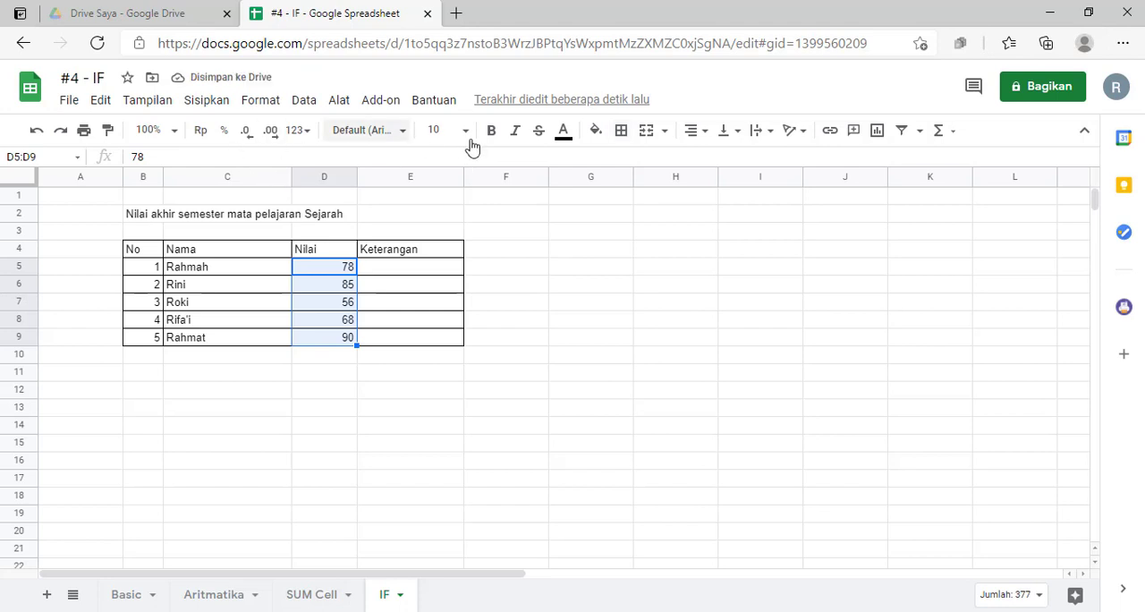
{"action": "left_click", "coordinate": [695, 132]}
{"action": "left_click", "coordinate": [714, 159]}
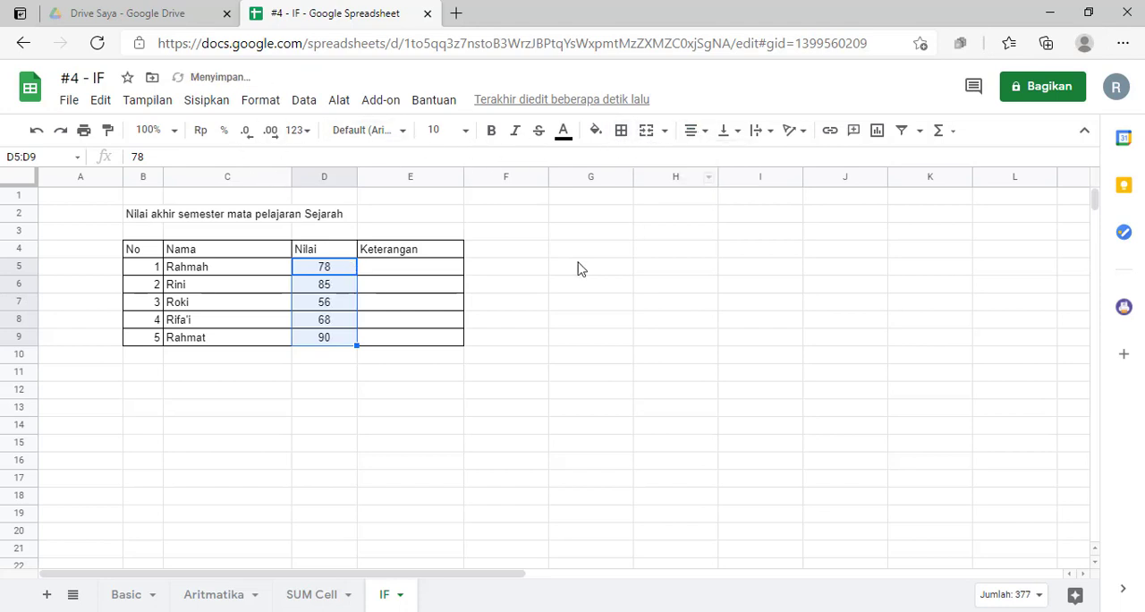
{"action": "left_click", "coordinate": [417, 405]}
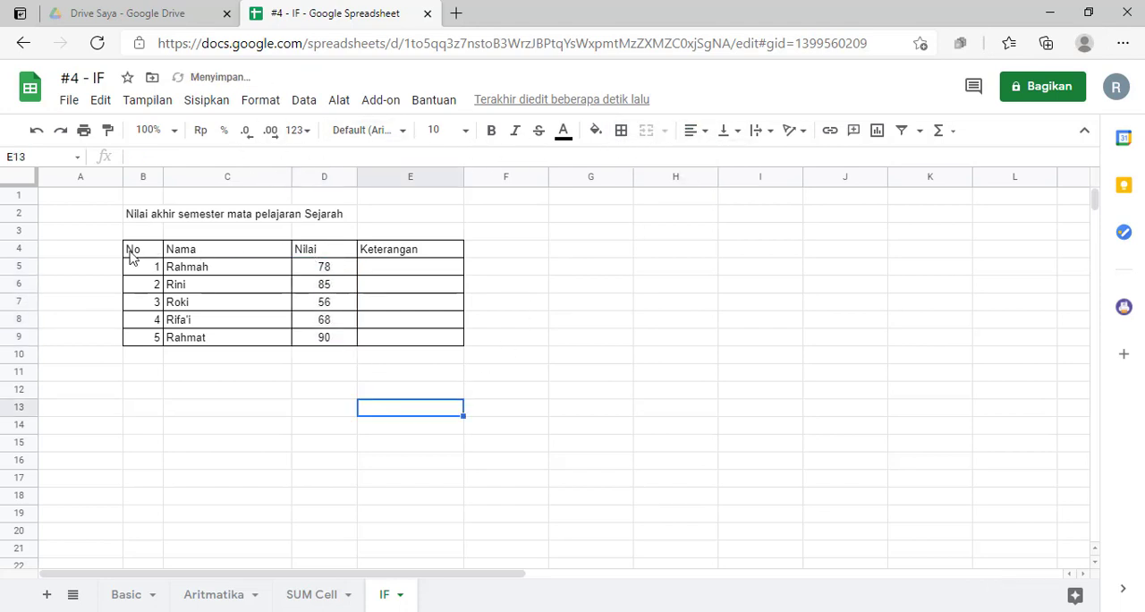
- Center the column headers in the range B4:E4 horizontally
{"action": "left_click_drag", "start_coordinate": [132, 251], "coordinate": [407, 253]}
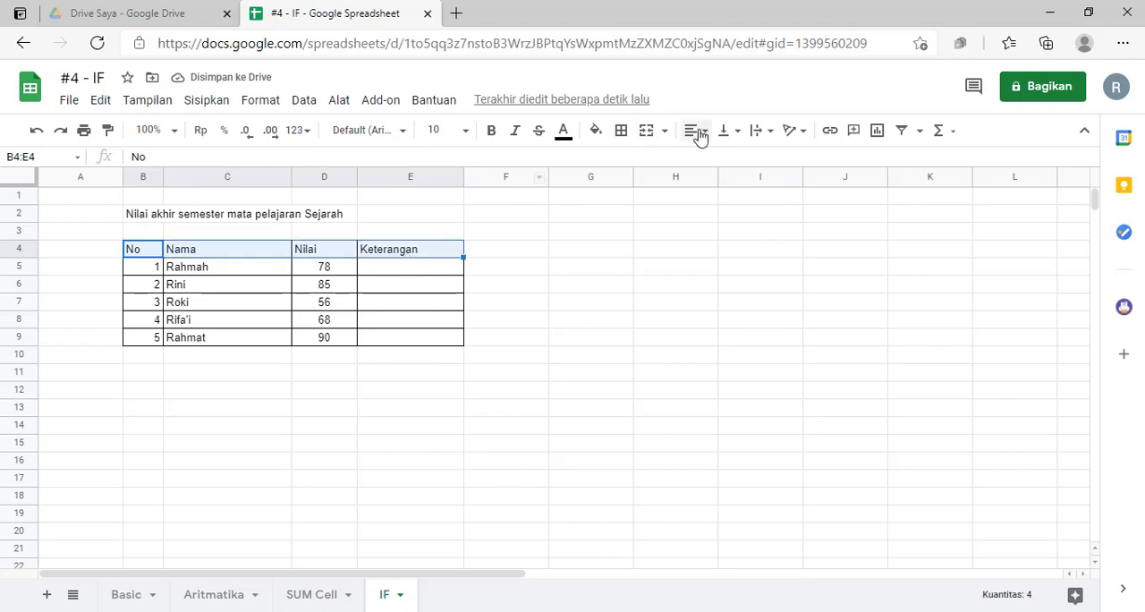
{"action": "left_click", "coordinate": [695, 131]}
{"action": "left_click", "coordinate": [716, 159]}
{"action": "left_click", "coordinate": [515, 429]}
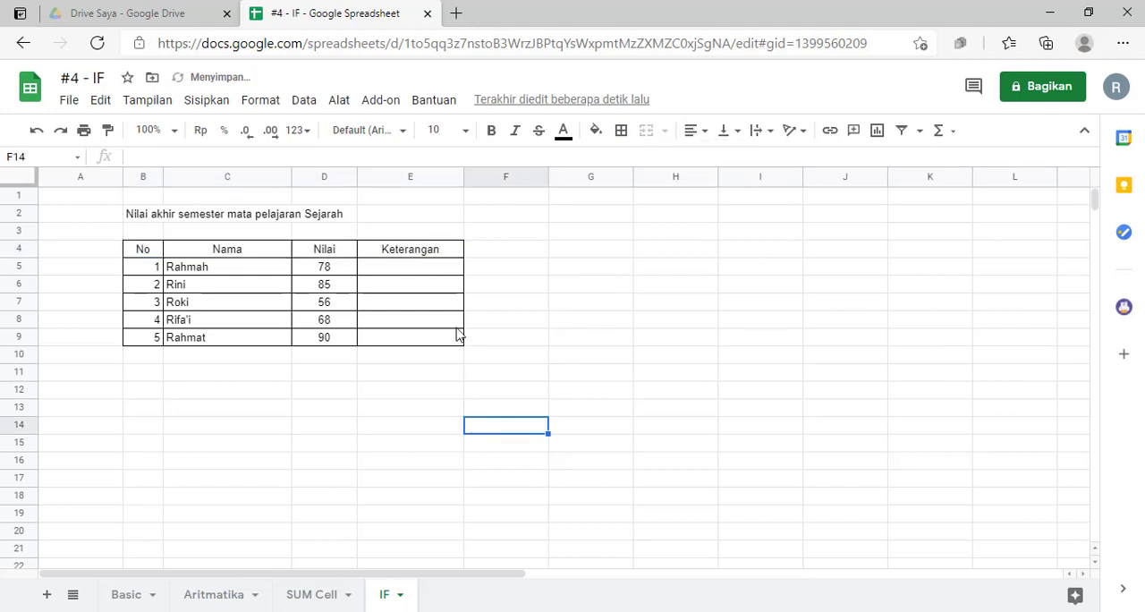
{"action": "left_click", "coordinate": [501, 323]}
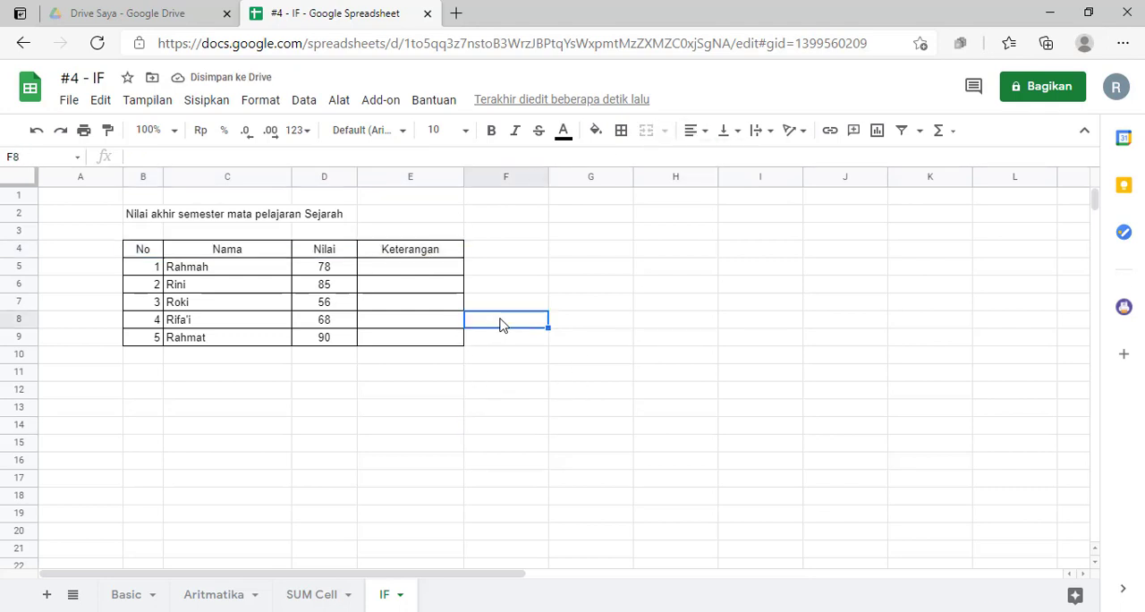
{"action": "left_click", "coordinate": [407, 378]}
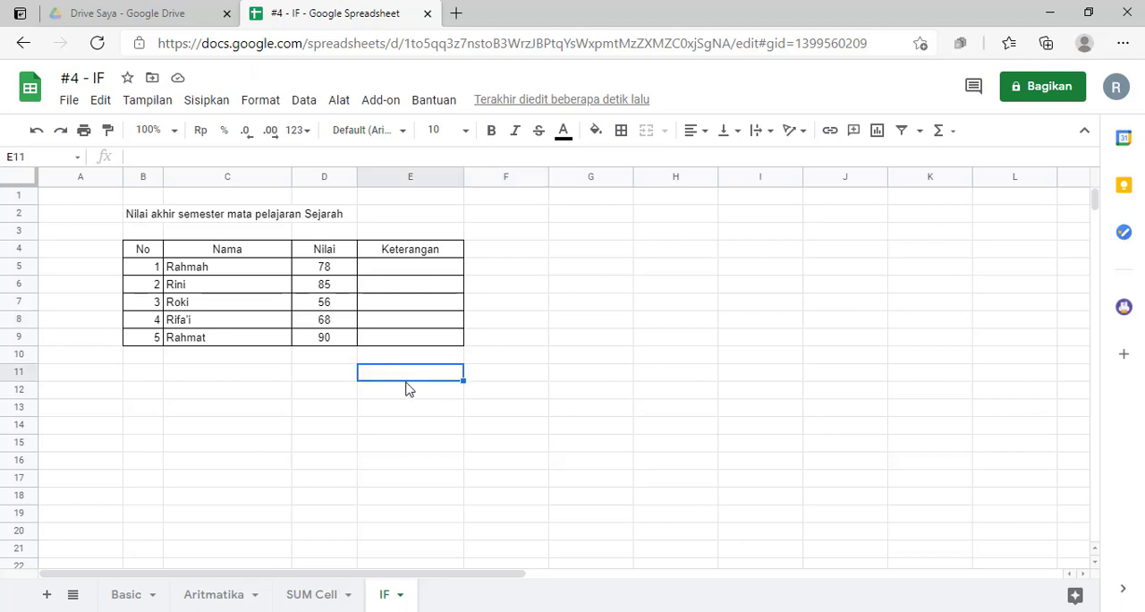
{"action": "left_click", "coordinate": [449, 269]}
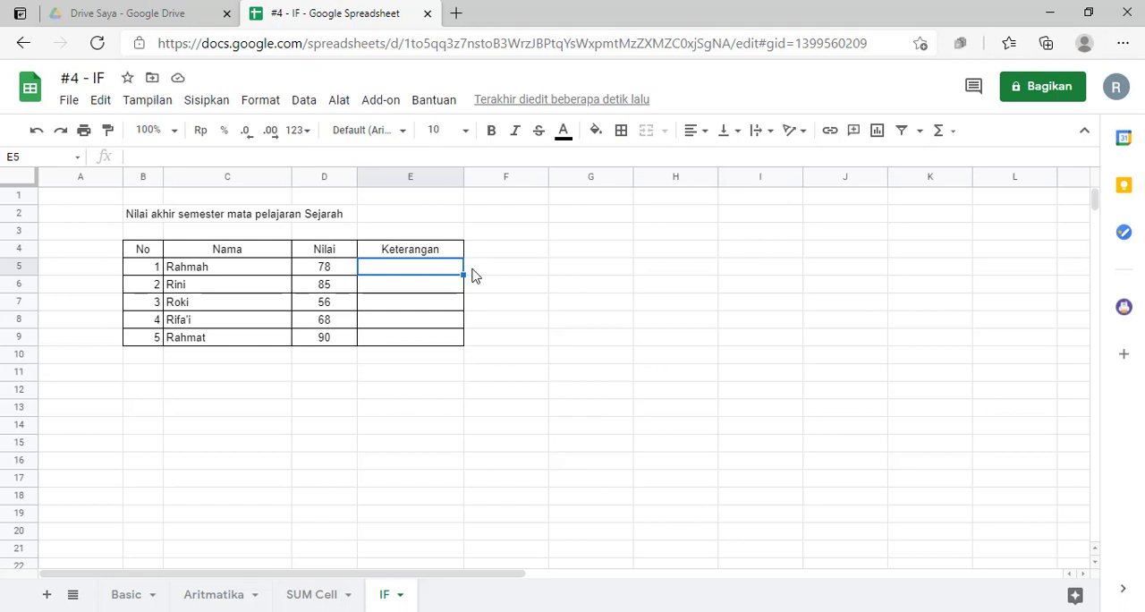
- Enter the pass/fail codes L, L, TL, L and L beside the table in cells F5 to F9
{"action": "left_click", "coordinate": [498, 274]}
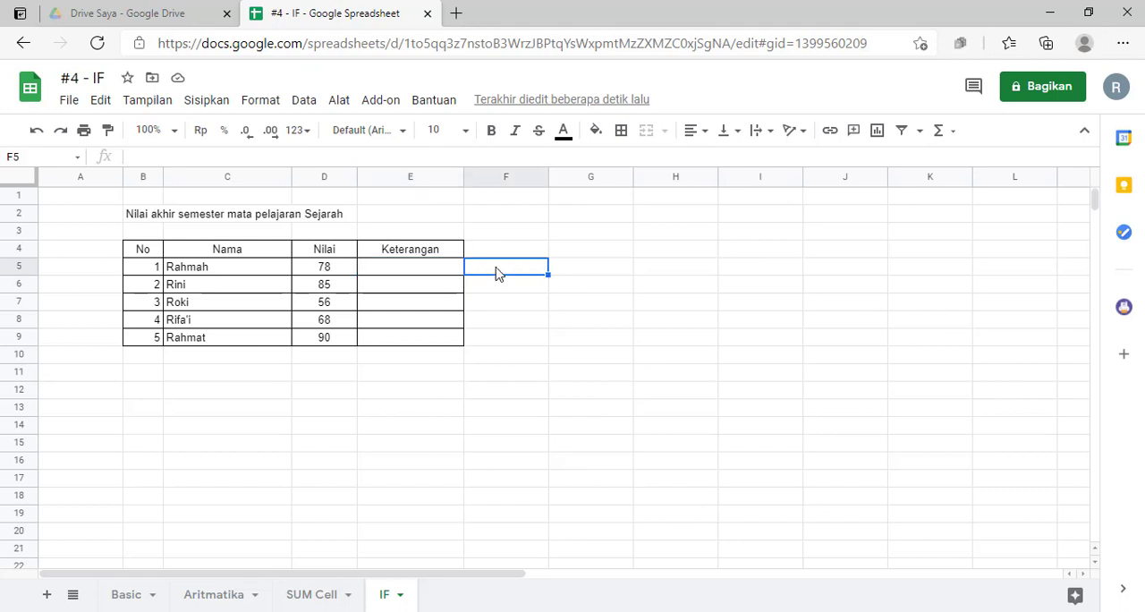
{"action": "type", "text": "L"}
{"action": "key", "text": "Return"}
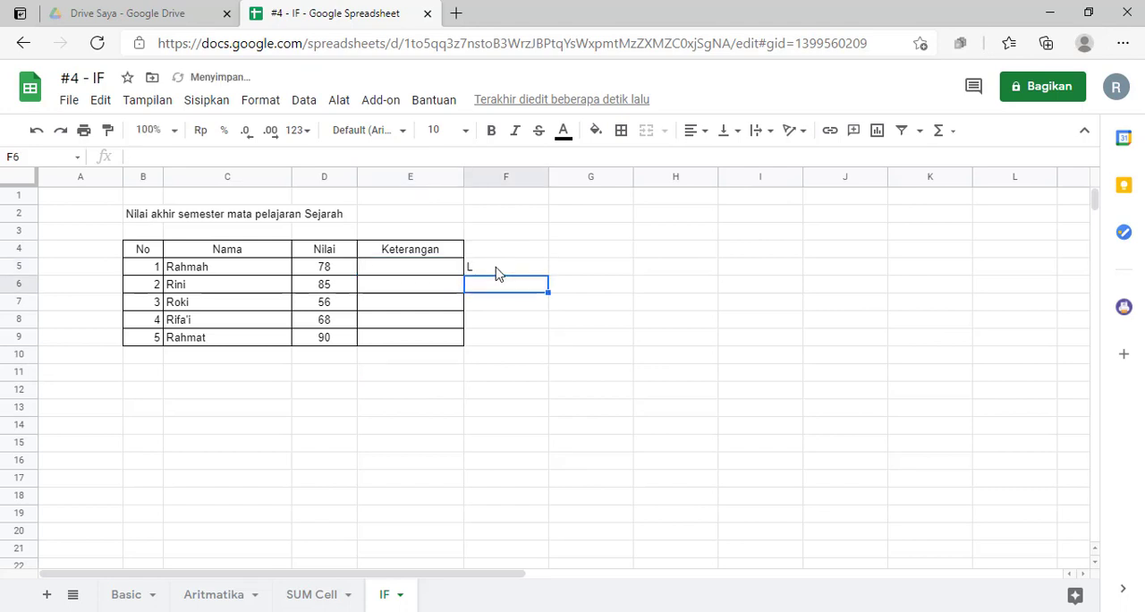
{"action": "type", "text": "L"}
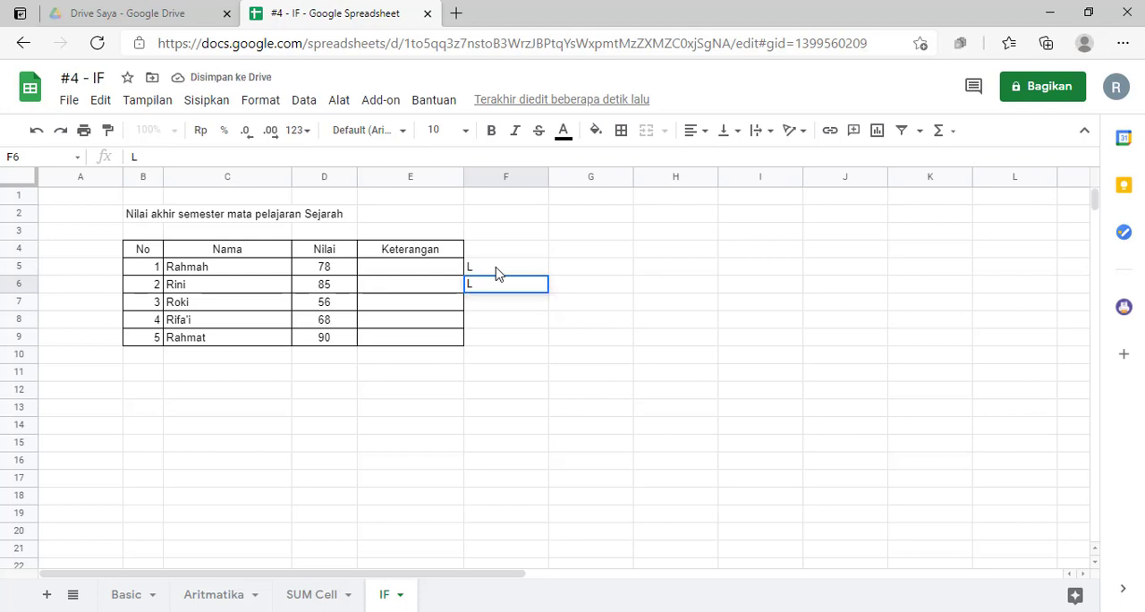
{"action": "key", "text": "Return"}
{"action": "type", "text": "TL"}
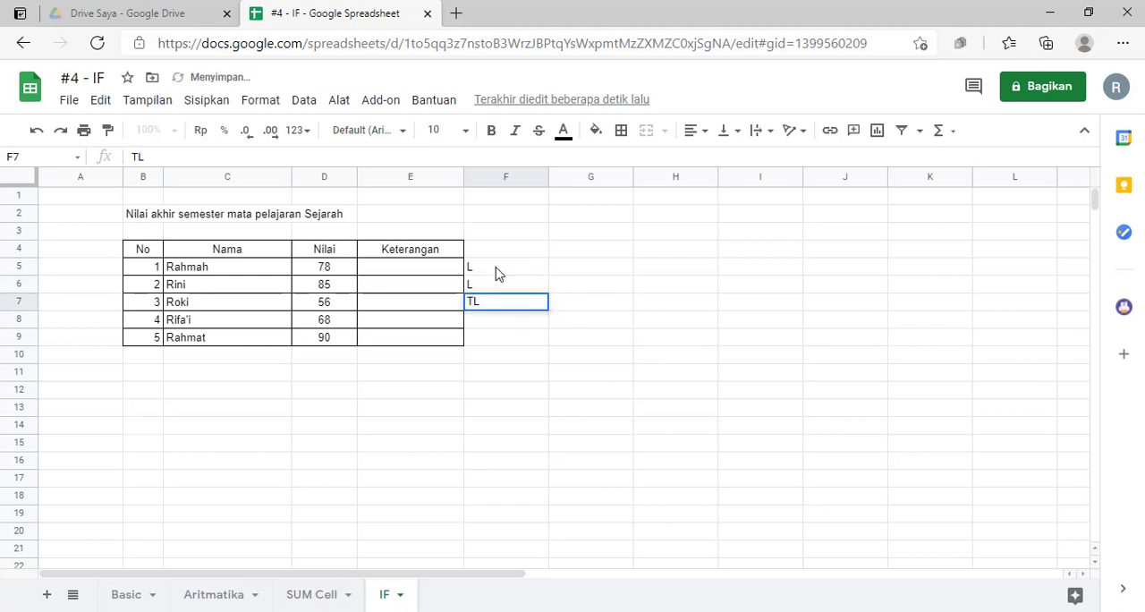
{"action": "key", "text": "Return"}
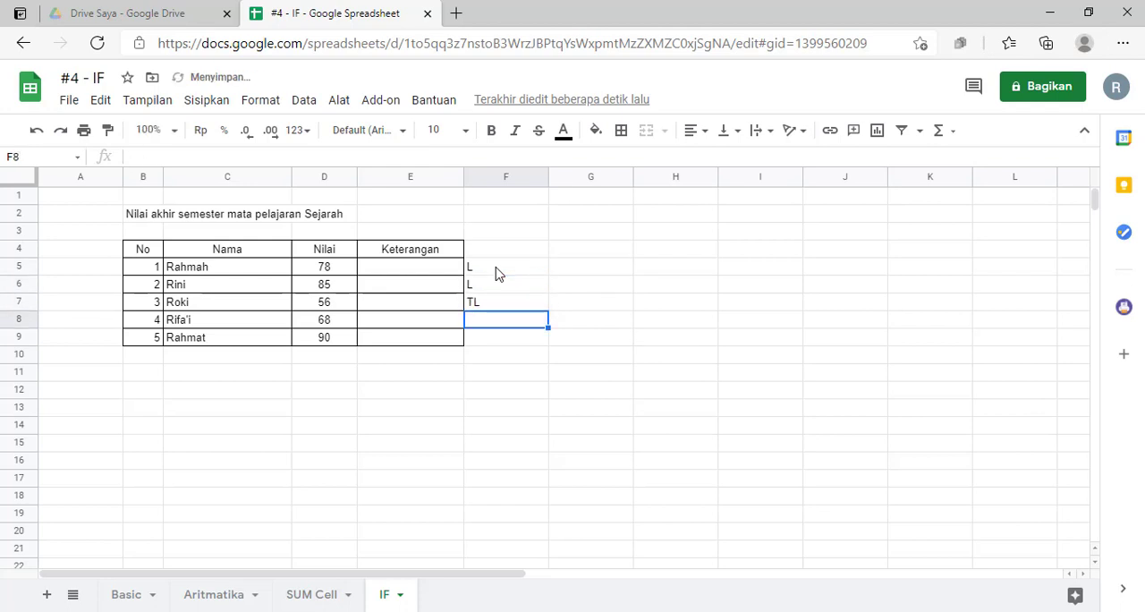
{"action": "type", "text": "L"}
{"action": "key", "text": "Return"}
{"action": "type", "text": "L"}
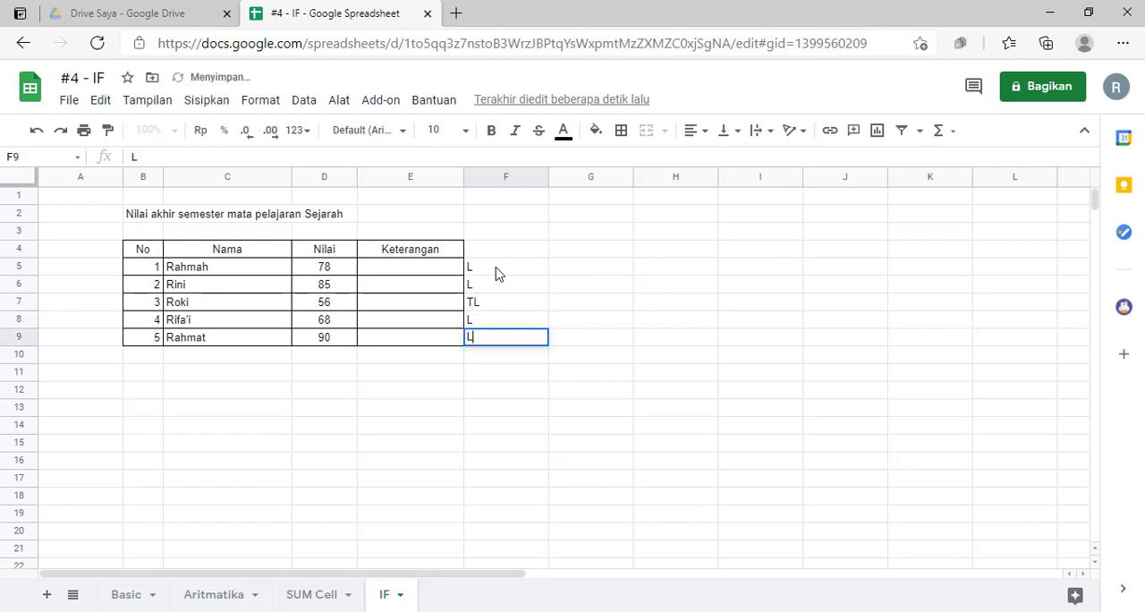
- Start an IF formula in cell E5 with the condition D5>65
{"action": "left_click", "coordinate": [526, 394]}
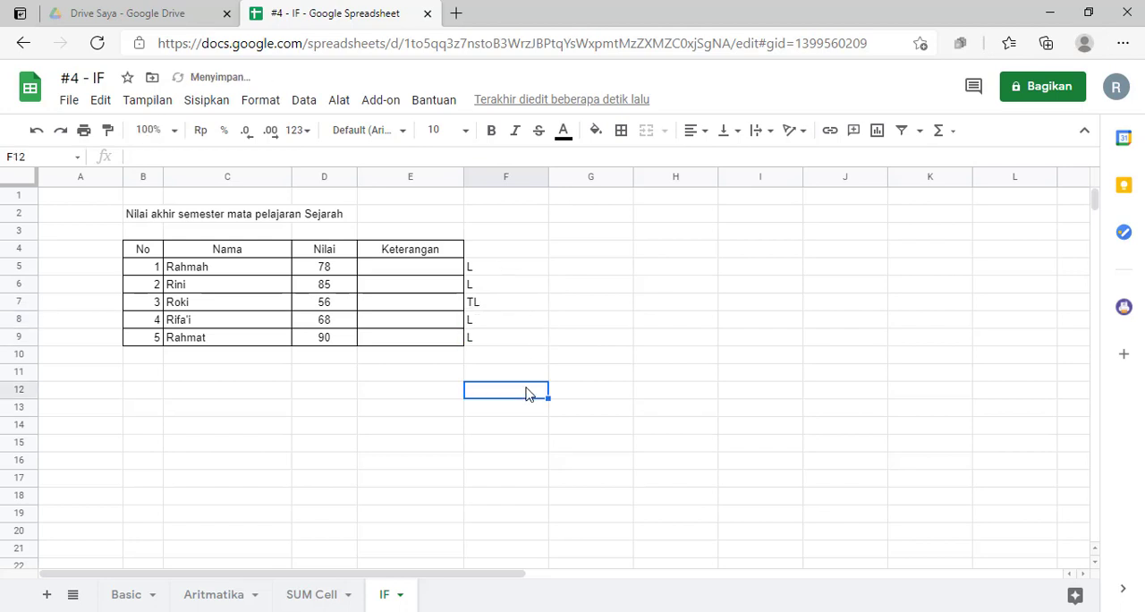
{"action": "left_click", "coordinate": [388, 273]}
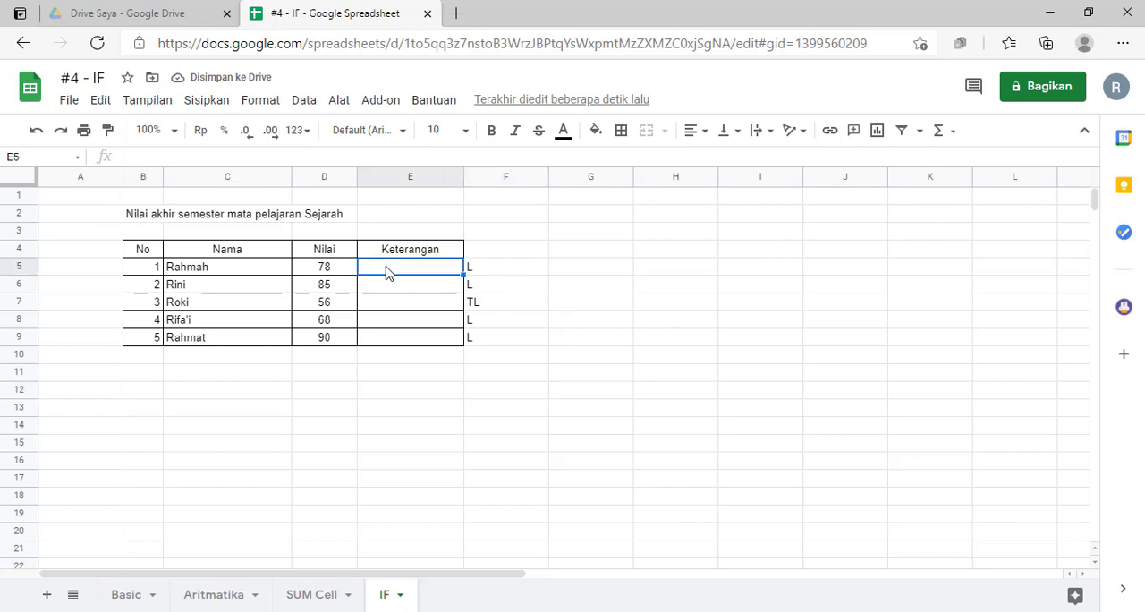
{"action": "left_click", "coordinate": [332, 274]}
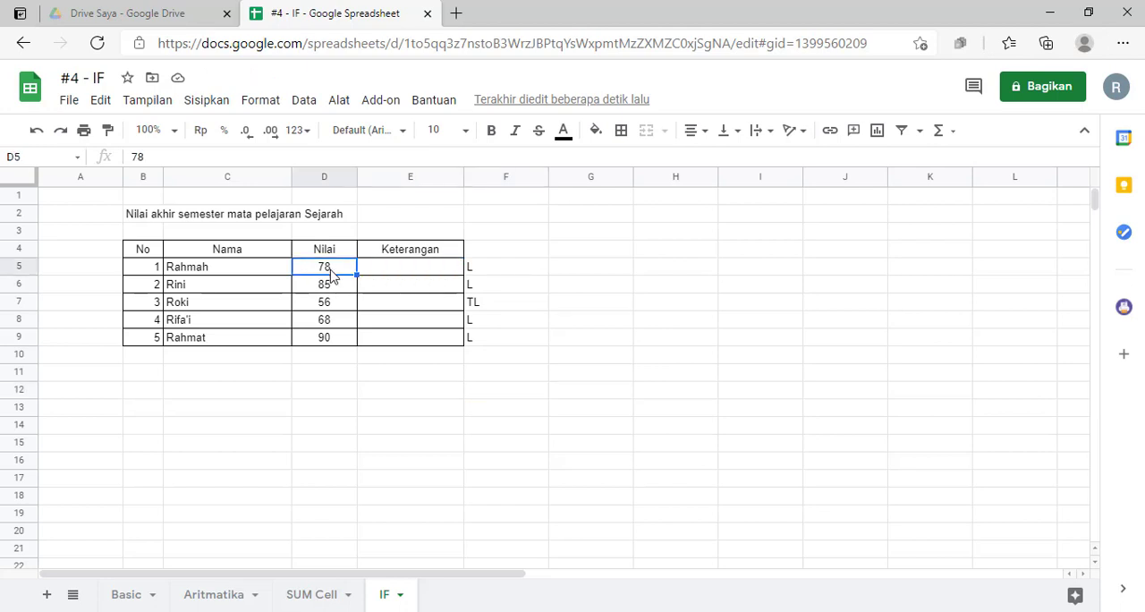
{"action": "left_click", "coordinate": [389, 271]}
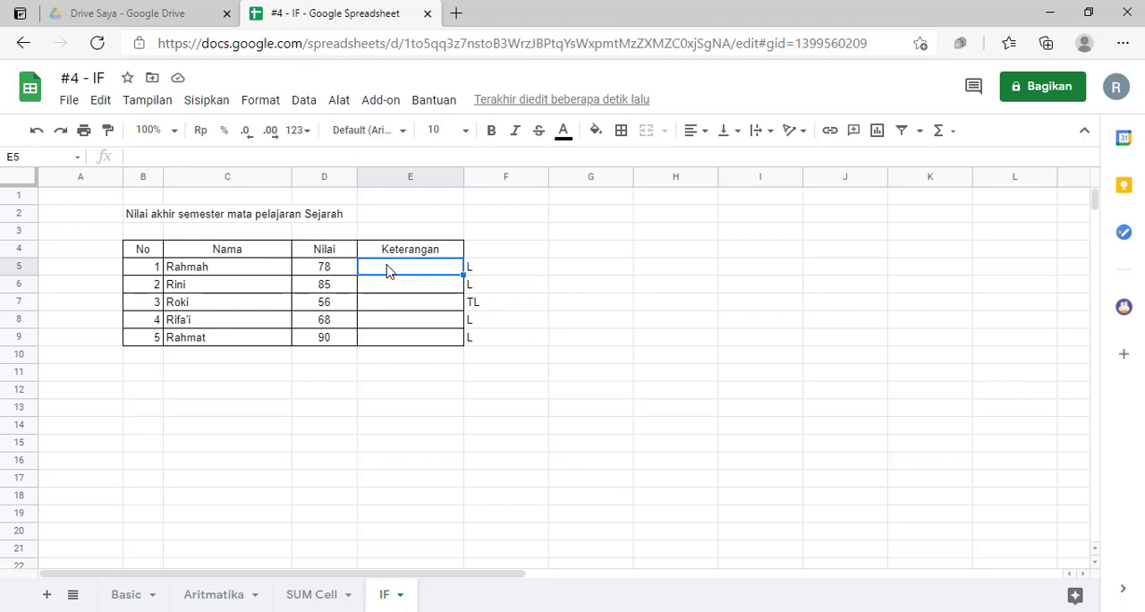
{"action": "type", "text": "="}
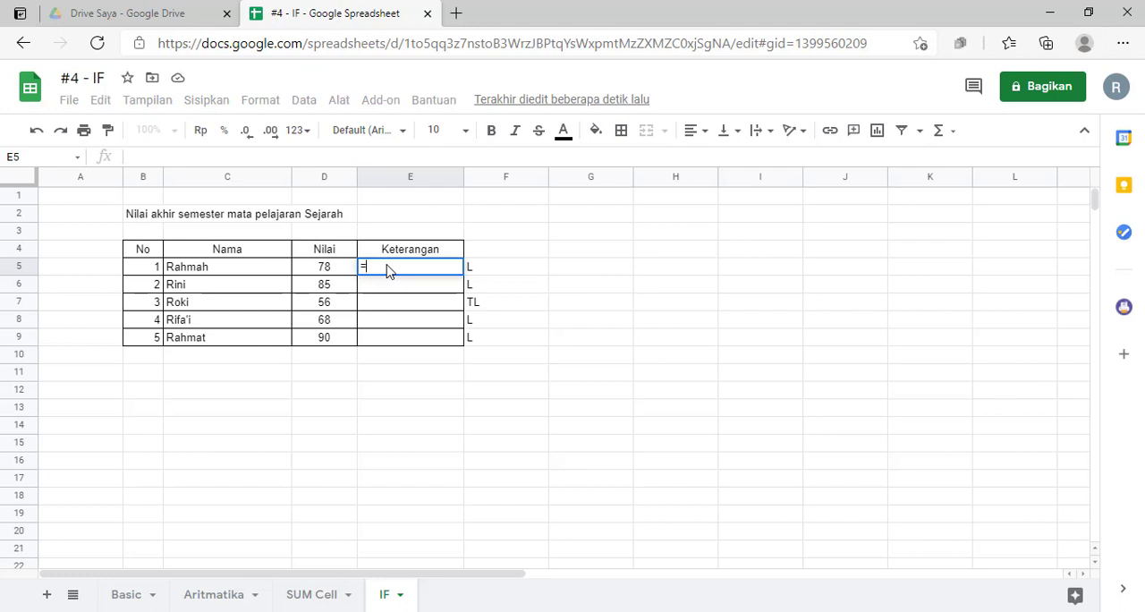
{"action": "left_click", "coordinate": [326, 272]}
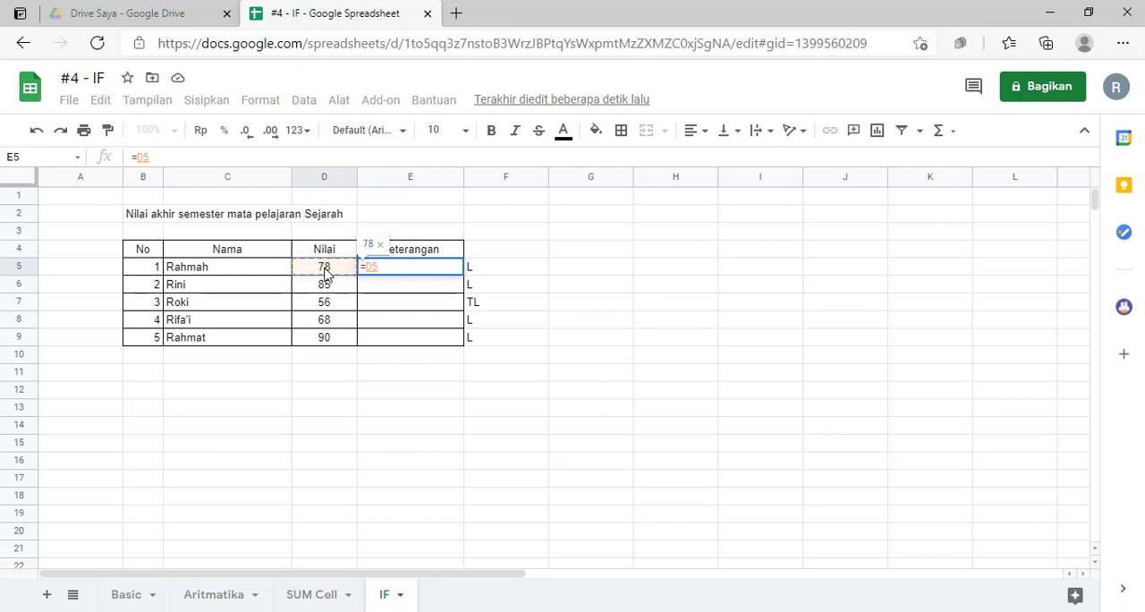
{"action": "key", "text": "BackSpace"}
{"action": "key", "text": "BackSpace"}
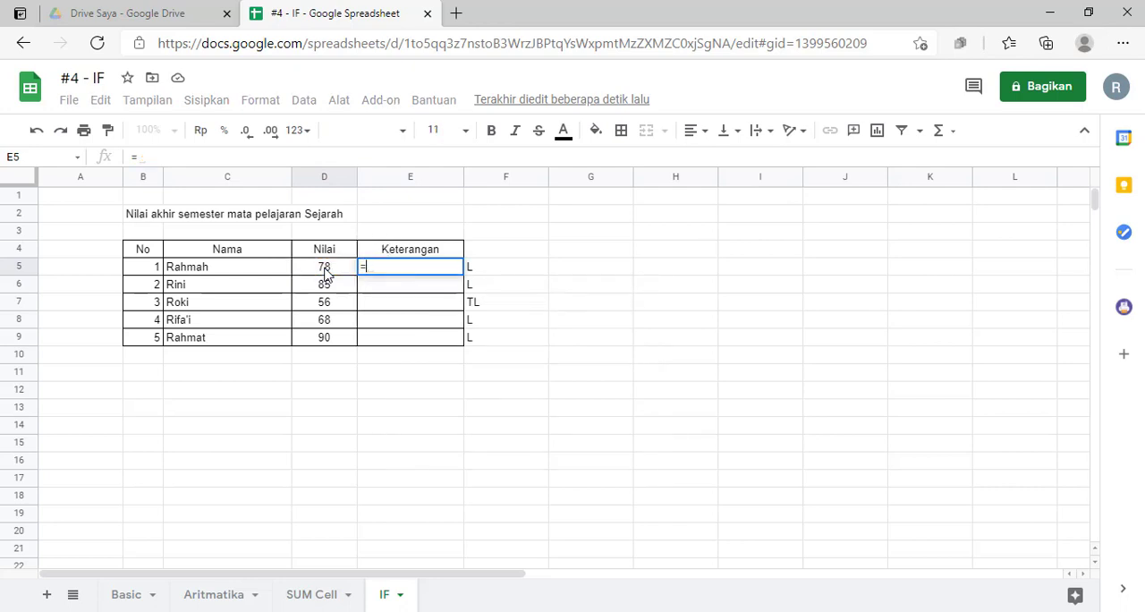
{"action": "type", "text": "if"}
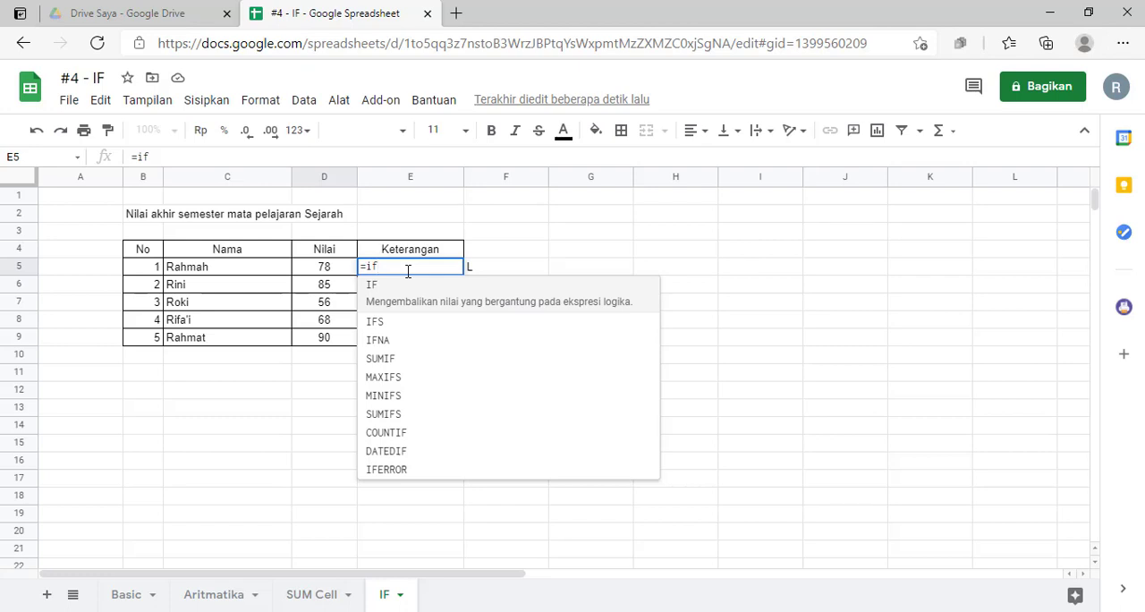
{"action": "type", "text": "("}
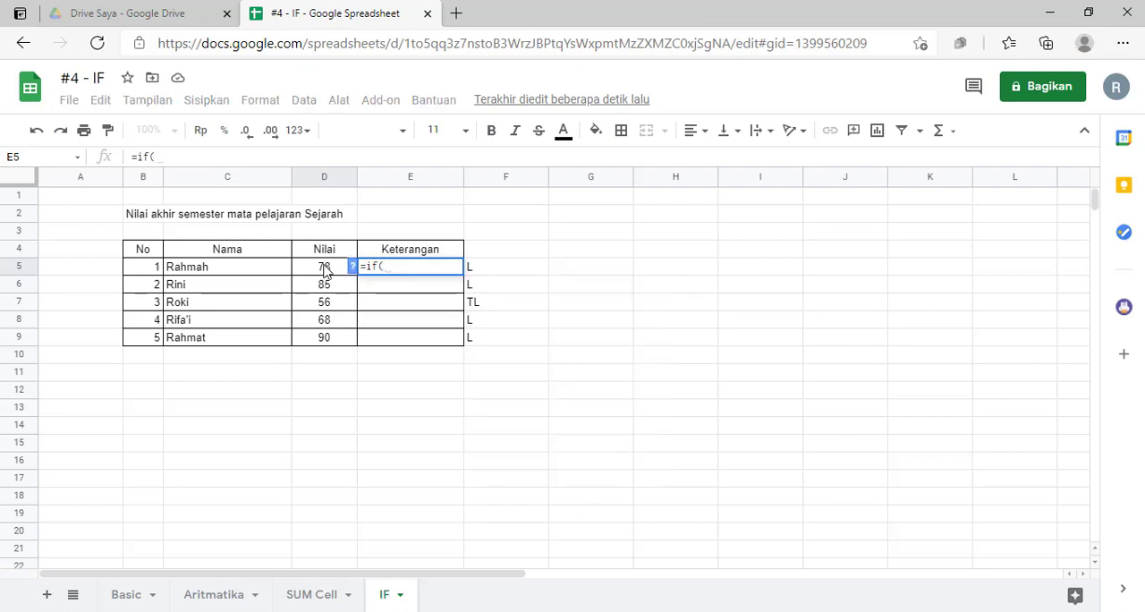
{"action": "left_click", "coordinate": [325, 271]}
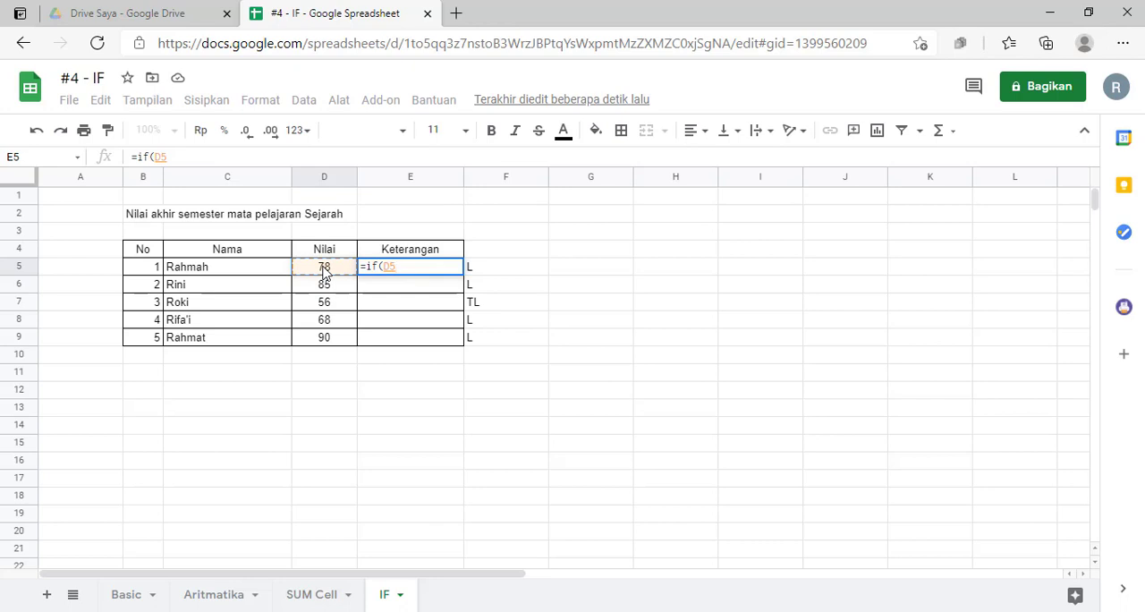
{"action": "type", "text": ">"}
{"action": "type", "text": "65"}
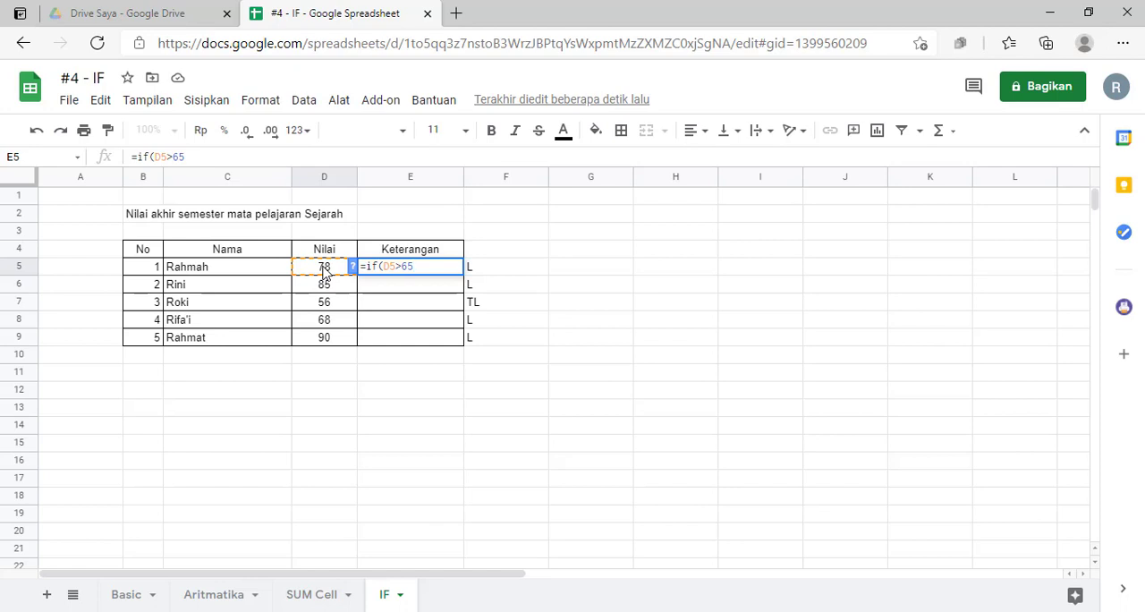
{"action": "type", "text": ";"}
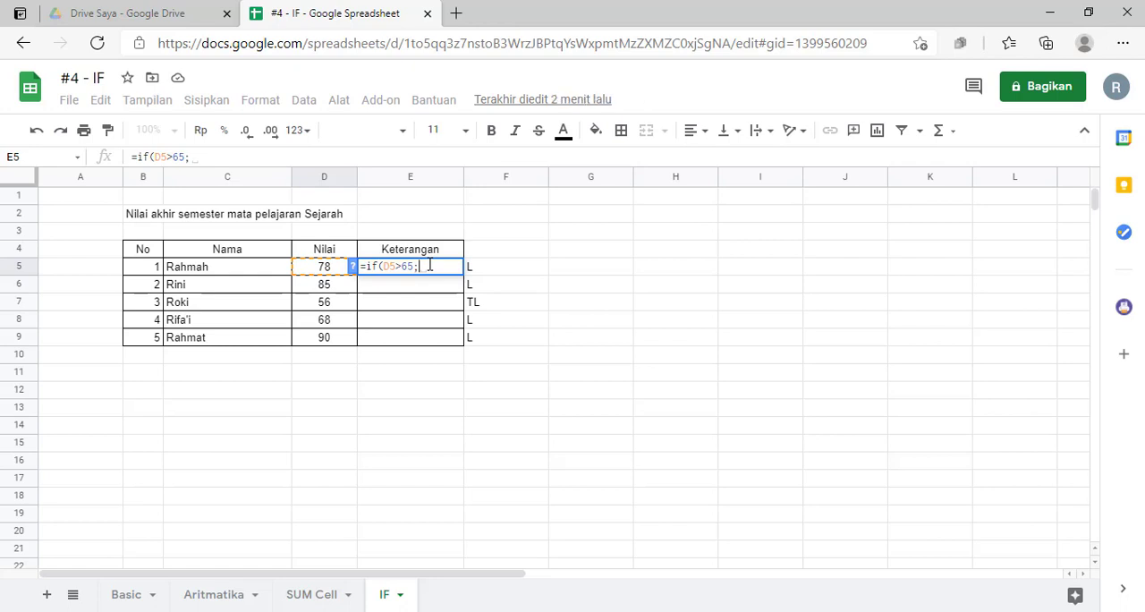
- Add "Lulus" to the E5 formula as the result when the condition is true
{"action": "type", "text": "\""}
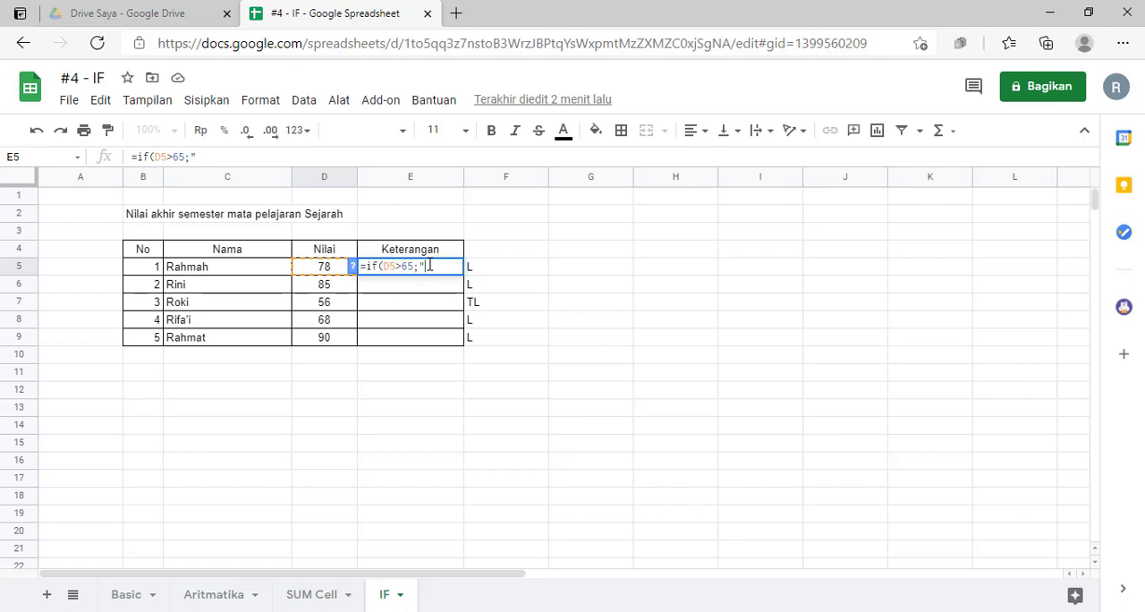
{"action": "type", "text": "Lulus\""}
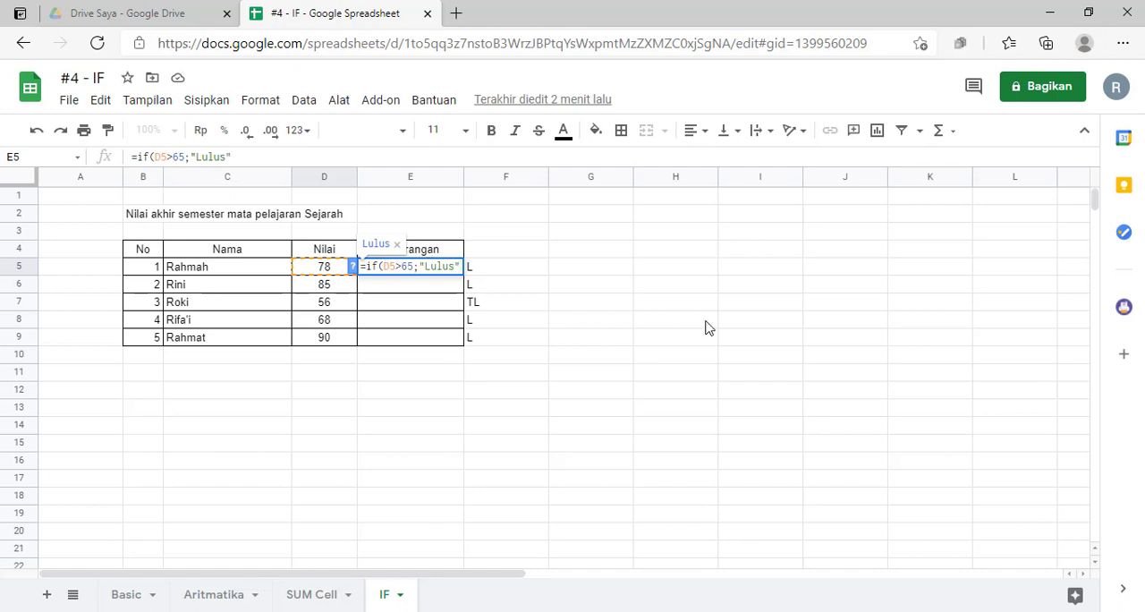
{"action": "type", "text": ";"}
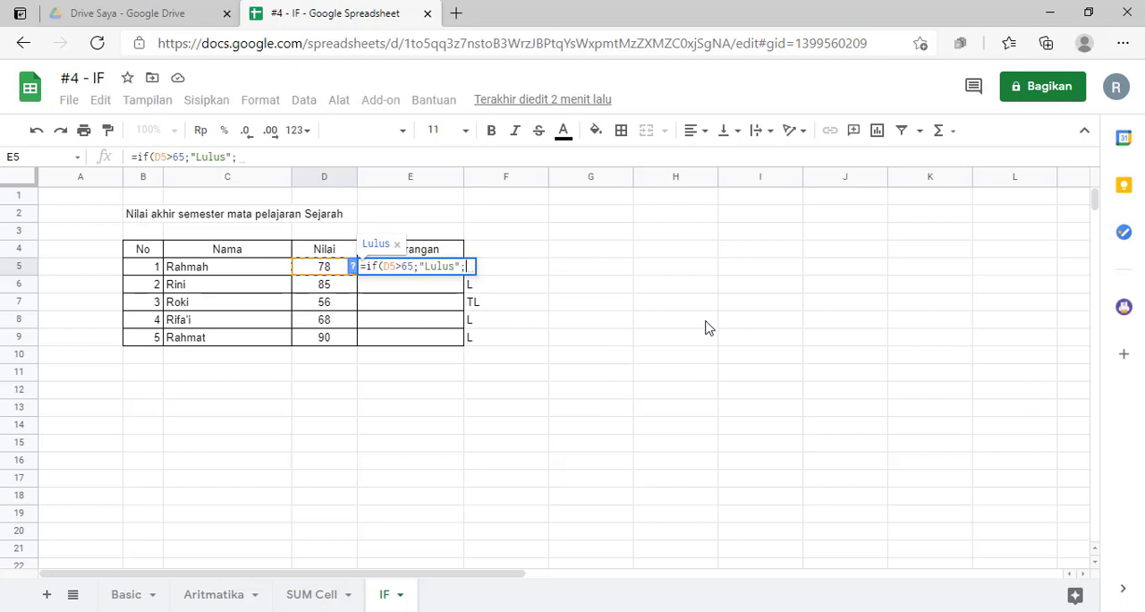
{"action": "type", "text": "\""}
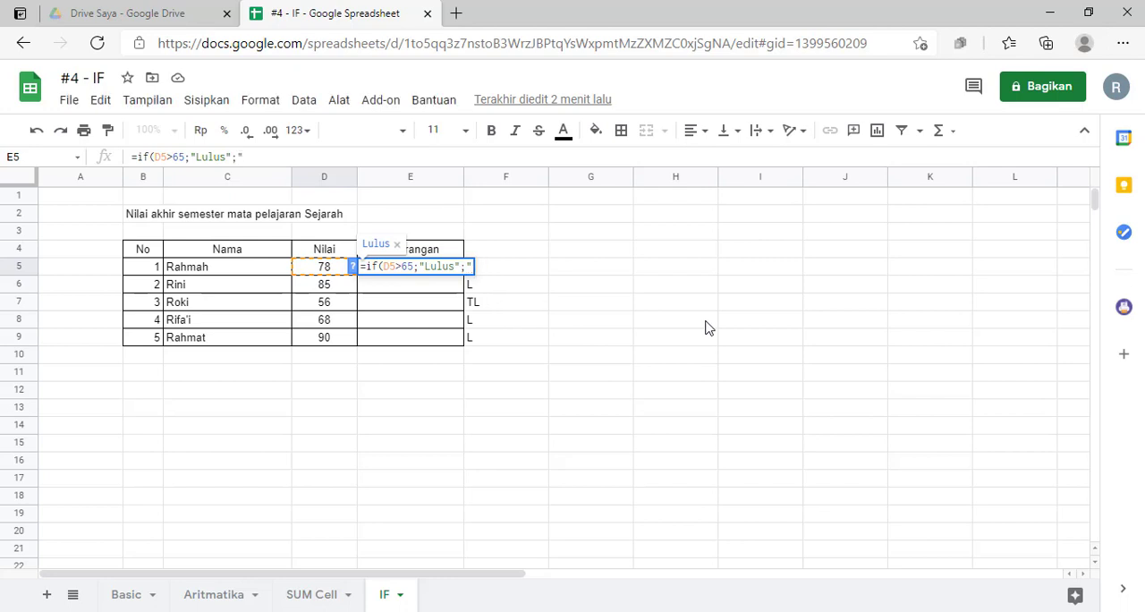
{"action": "type", "text": "Tidak L"}
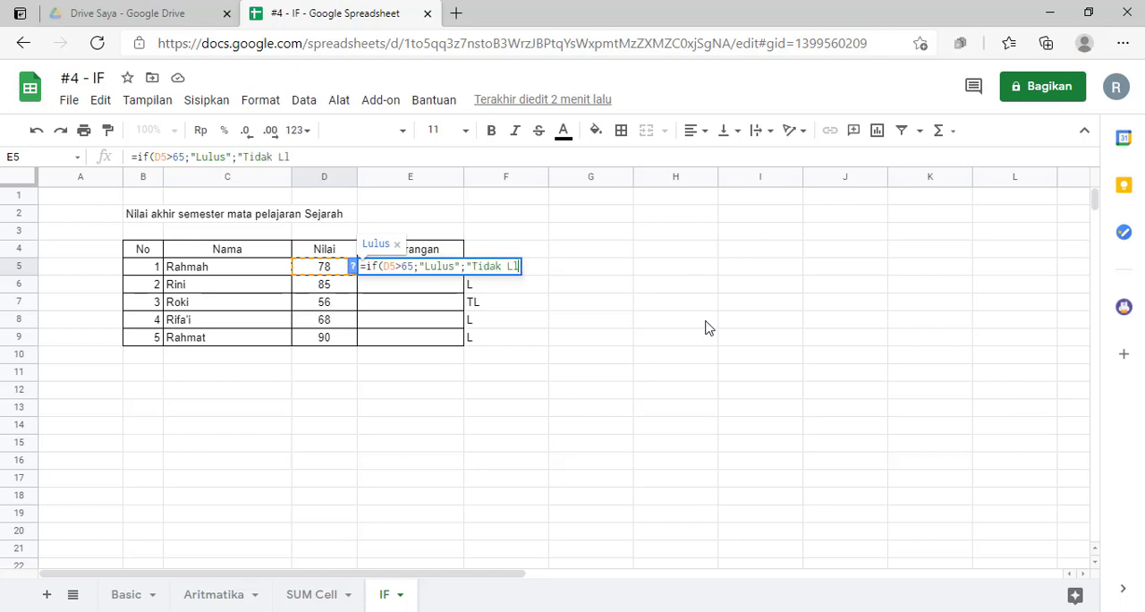
{"action": "type", "text": "ulus\""}
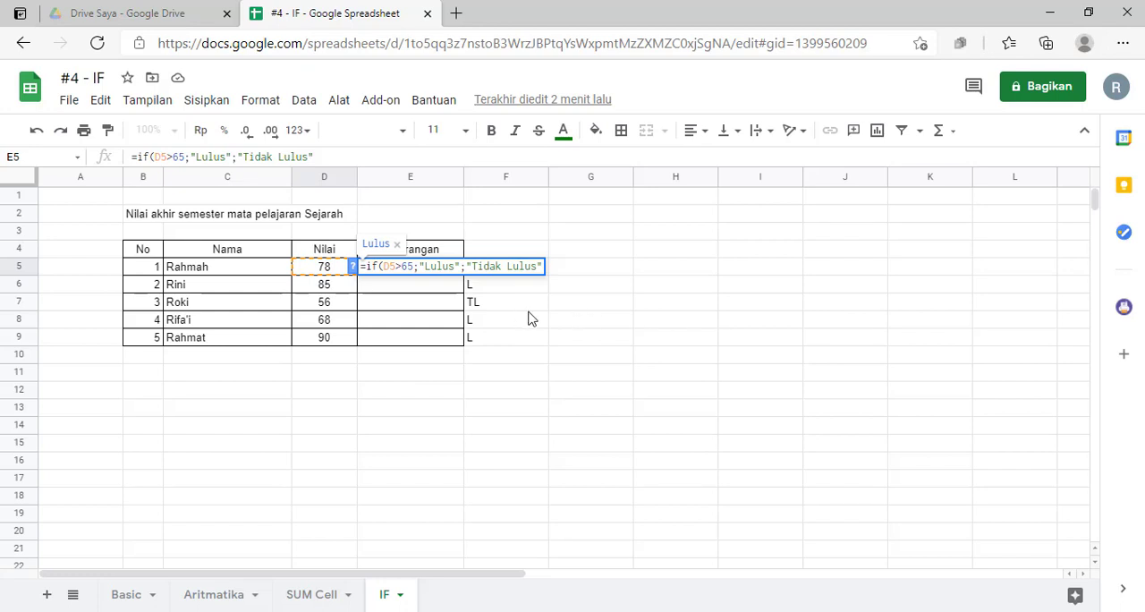
{"action": "type", "text": ")"}
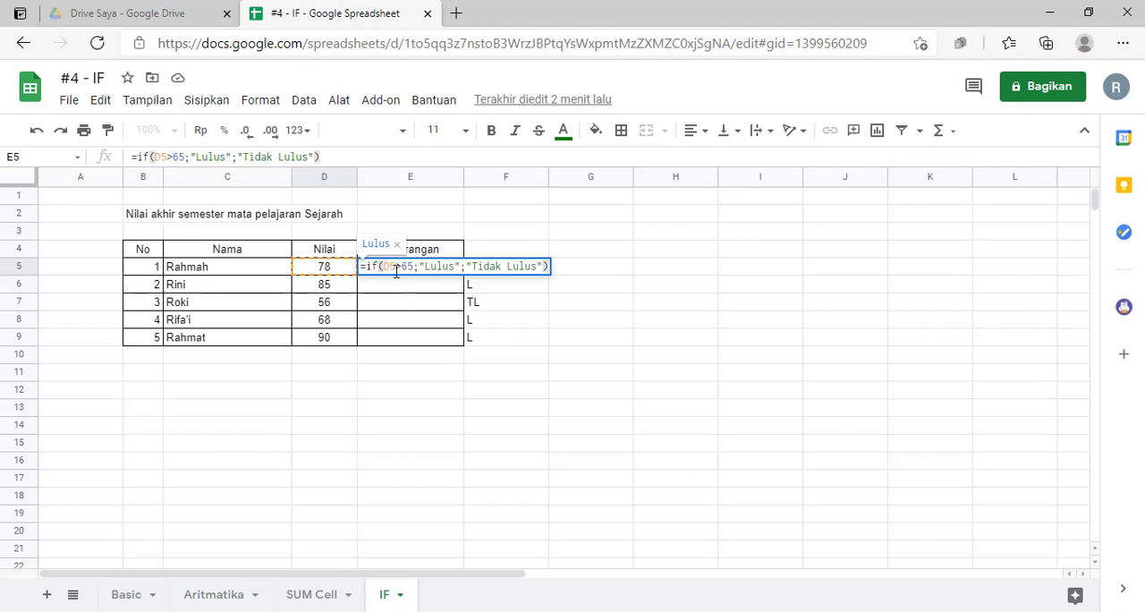
- Complete the E5 formula with "Tidak Lulus" as the false result and decline the suggested autofill
{"action": "double_click", "coordinate": [464, 265]}
{"action": "left_click", "coordinate": [467, 268]}
{"action": "left_click", "coordinate": [544, 266]}
{"action": "key", "text": "Return"}
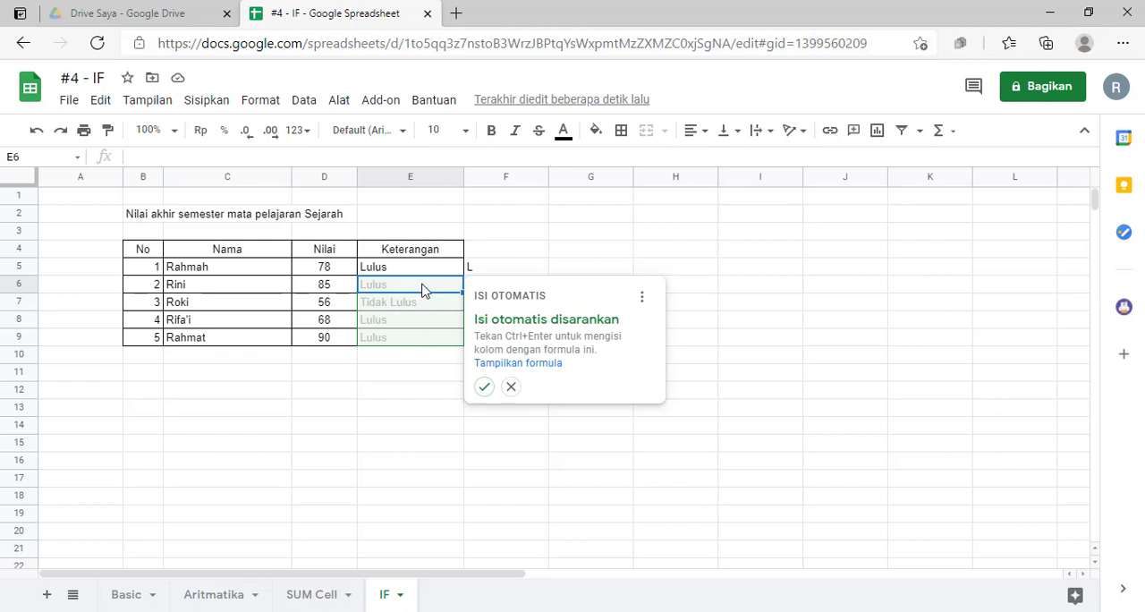
{"action": "left_click", "coordinate": [512, 387]}
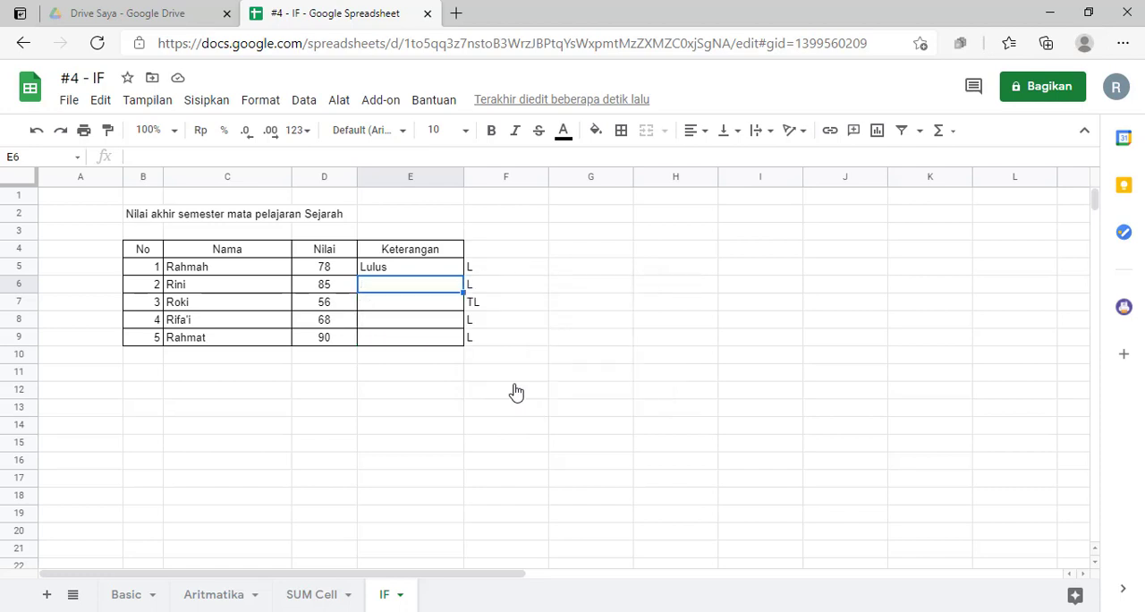
- Compare the IF formula in cell E5 with the score it tests in cell D5
{"action": "left_click", "coordinate": [426, 394]}
{"action": "left_click", "coordinate": [386, 273]}
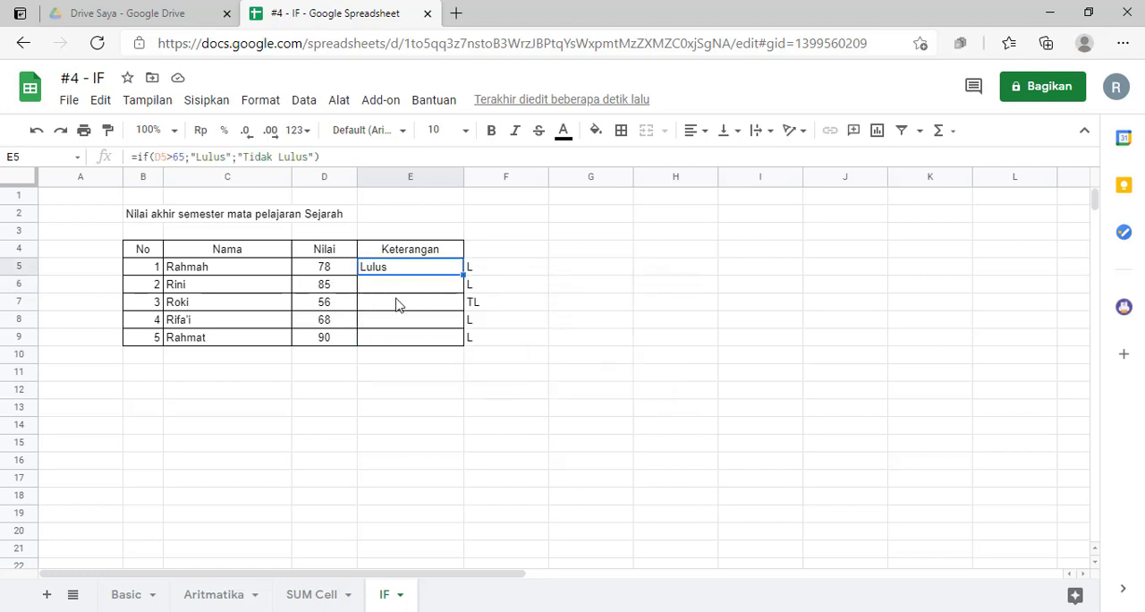
{"action": "left_click", "coordinate": [387, 284]}
{"action": "left_click", "coordinate": [445, 389]}
{"action": "left_click", "coordinate": [424, 291]}
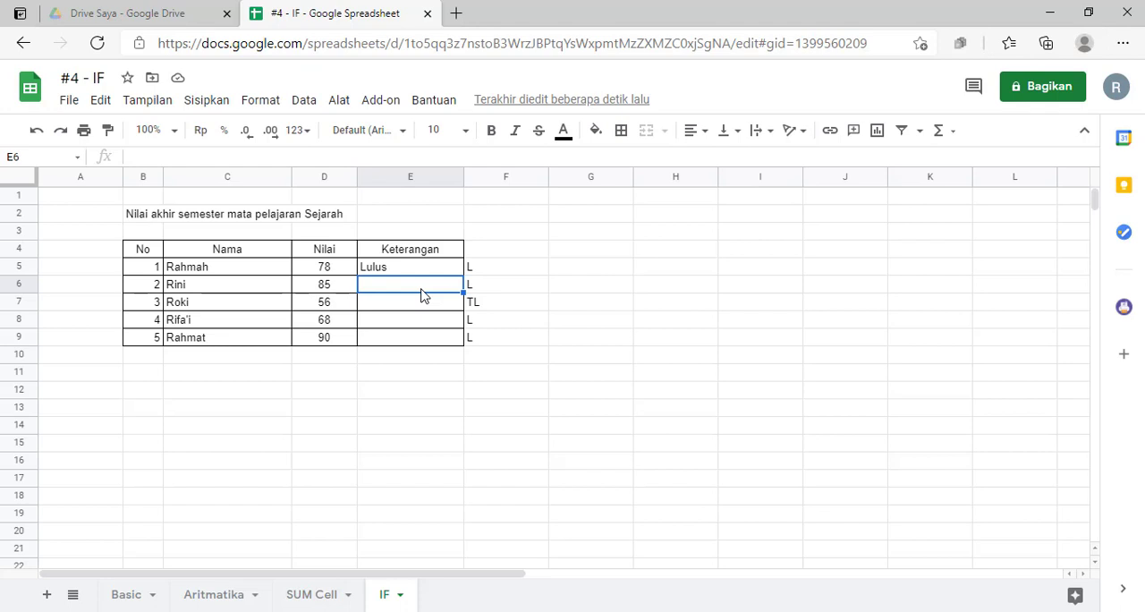
{"action": "left_click", "coordinate": [408, 273]}
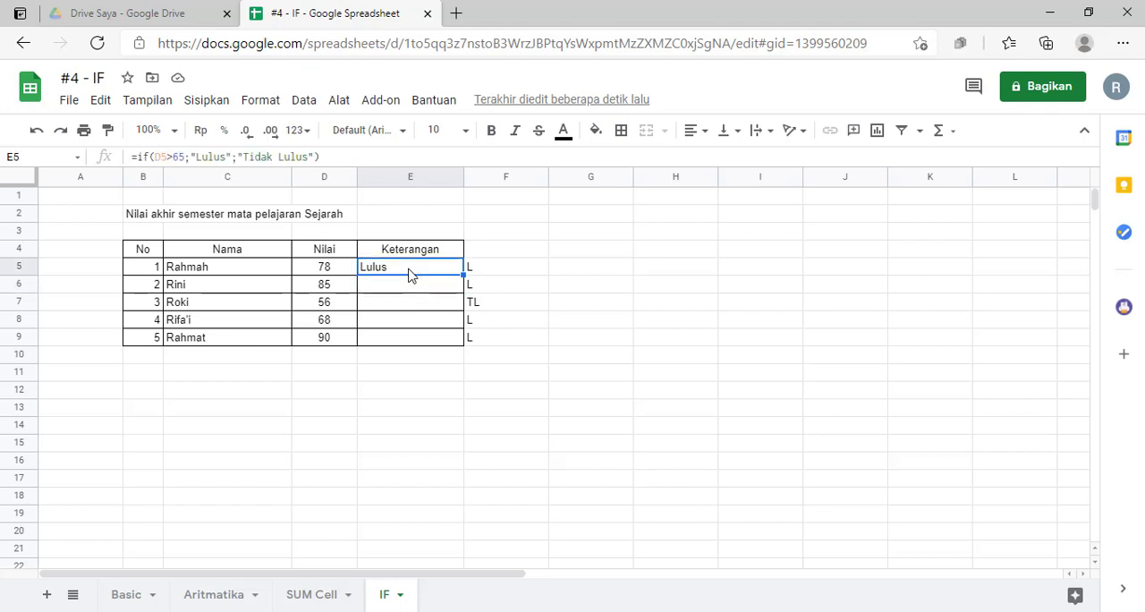
{"action": "left_click", "coordinate": [331, 273]}
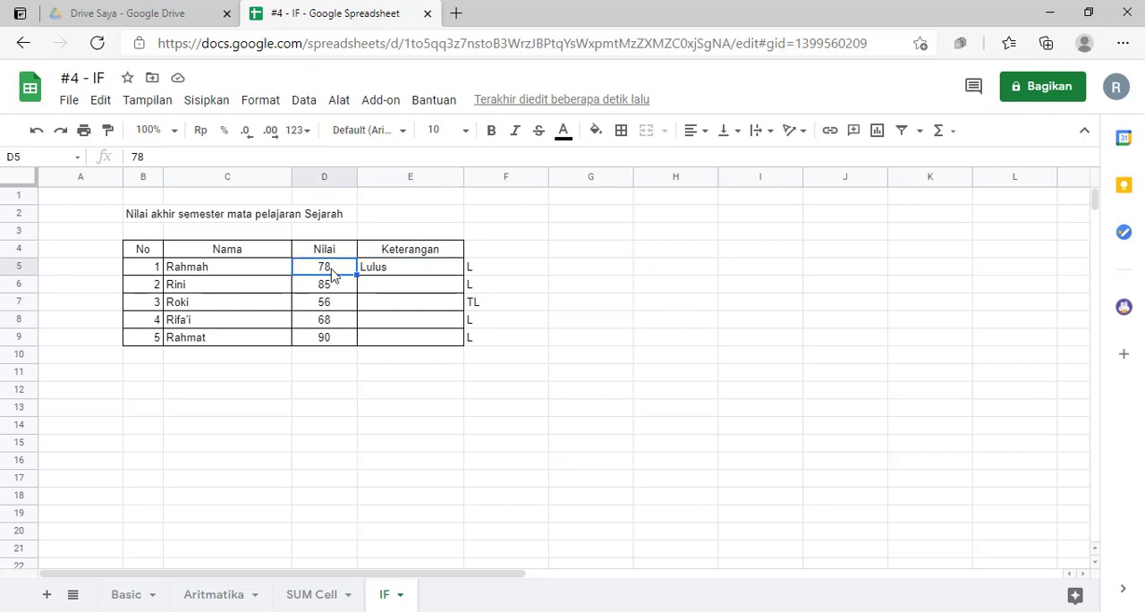
{"action": "left_click", "coordinate": [390, 273]}
{"action": "left_click", "coordinate": [327, 271]}
{"action": "left_click", "coordinate": [396, 272]}
- Set the first student's score in cell D5 to 65 and check the remark in E5
{"action": "left_click", "coordinate": [328, 273]}
{"action": "type", "text": "65"}
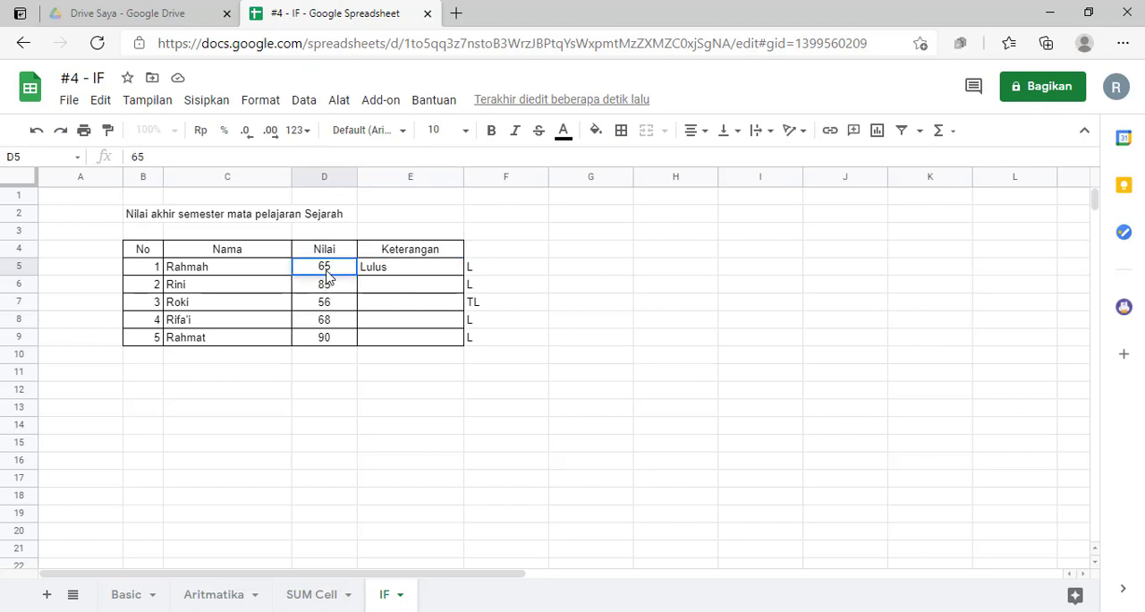
{"action": "key", "text": "Return"}
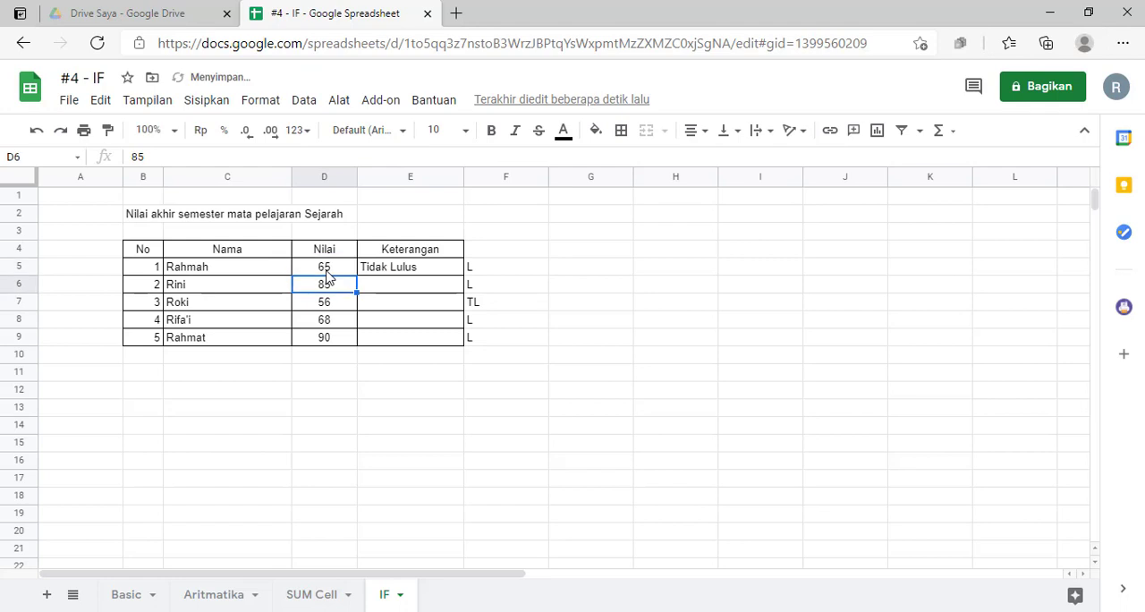
{"action": "left_click", "coordinate": [328, 273]}
{"action": "key", "text": "Right"}
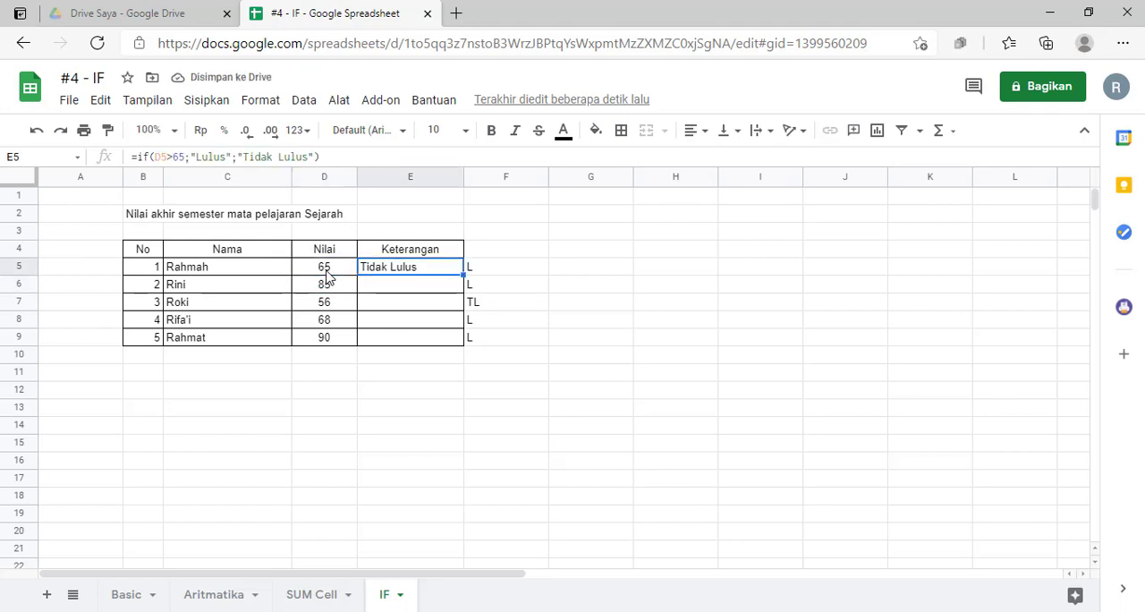
- Set the first student's score in cell D5 to 66 and check the remark in E5
{"action": "key", "text": "Left"}
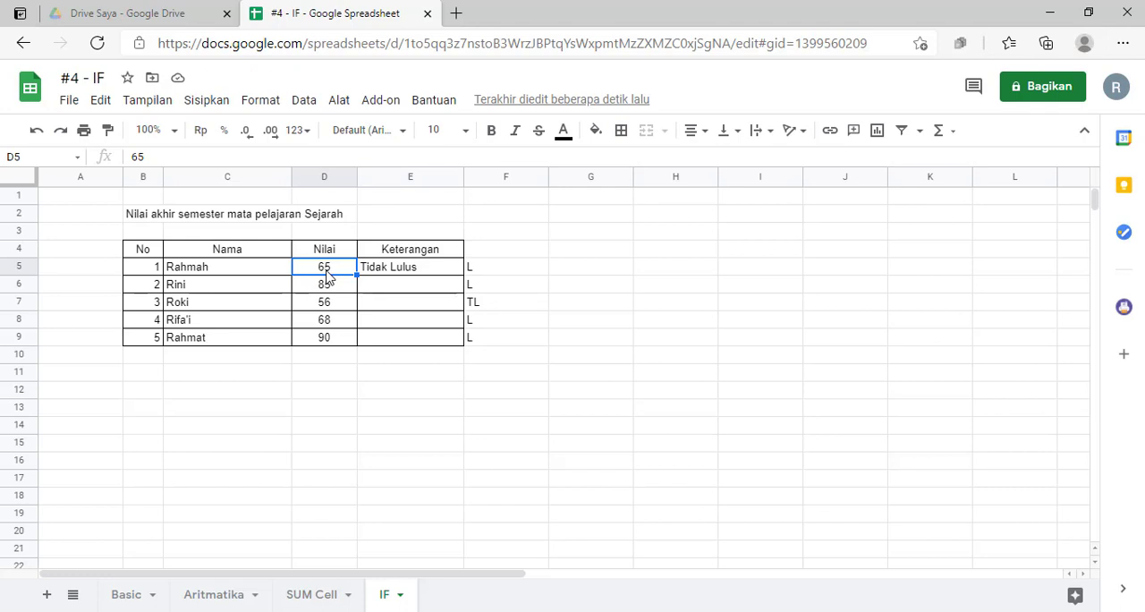
{"action": "type", "text": "66"}
{"action": "key", "text": "Return"}
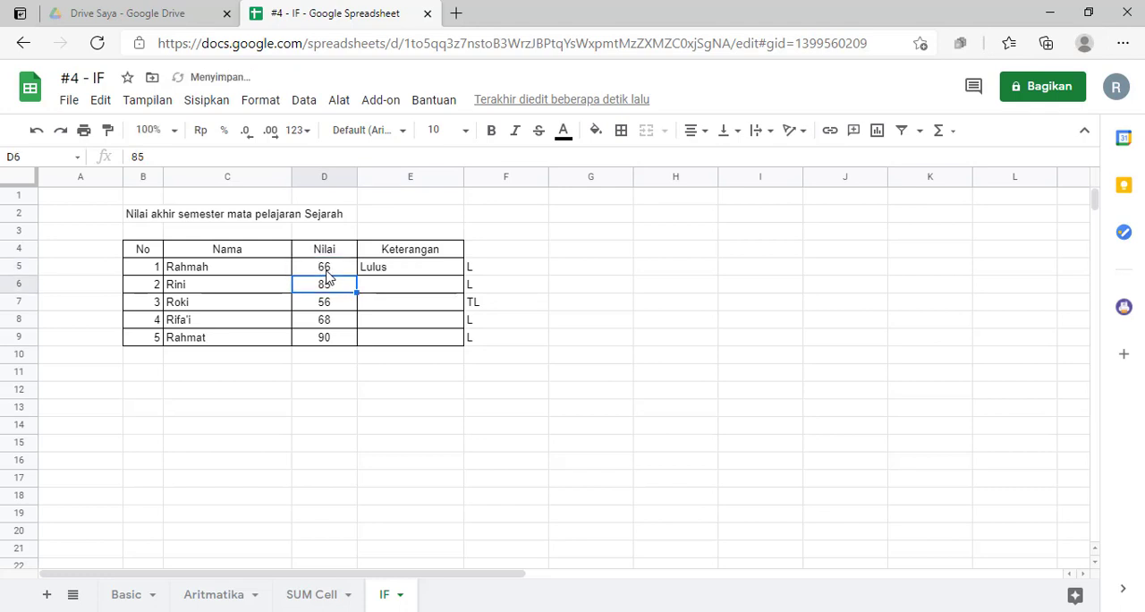
{"action": "key", "text": "Up"}
{"action": "key", "text": "Right"}
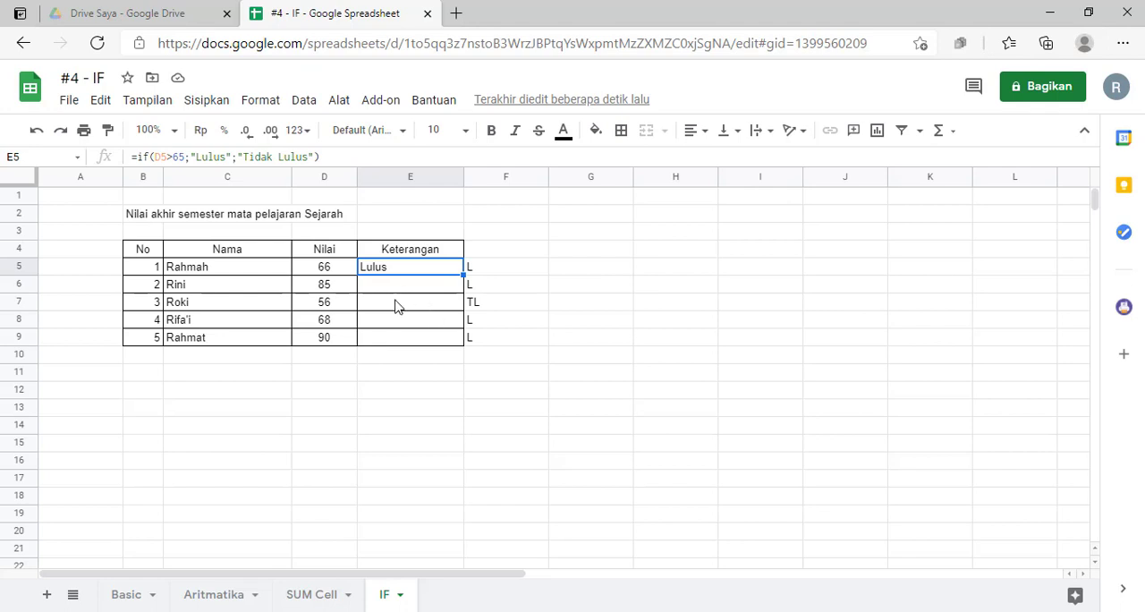
- Copy the IF formula from cell E5 down through cell E9
{"action": "left_click", "coordinate": [396, 303]}
{"action": "left_click", "coordinate": [403, 268]}
{"action": "left_click_drag", "start_coordinate": [464, 274], "coordinate": [462, 344]}
{"action": "left_click_drag", "start_coordinate": [461, 343], "coordinate": [461, 343]}
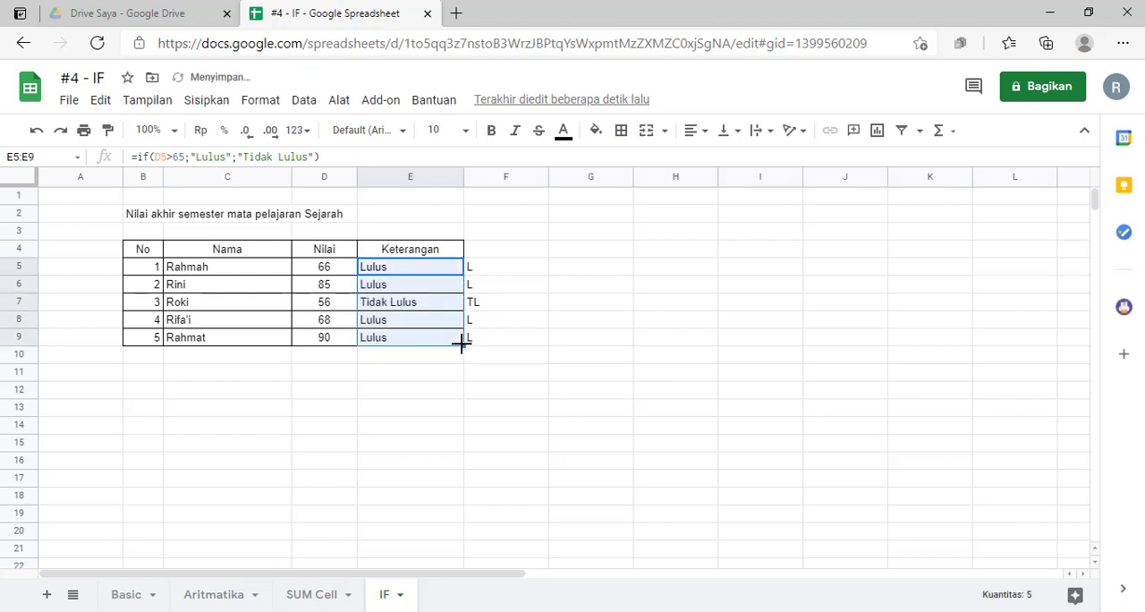
- Examine the copied IF formulas in the Keterangan column to see which score cell each one references
{"action": "left_click", "coordinate": [451, 378]}
{"action": "left_click", "coordinate": [407, 287]}
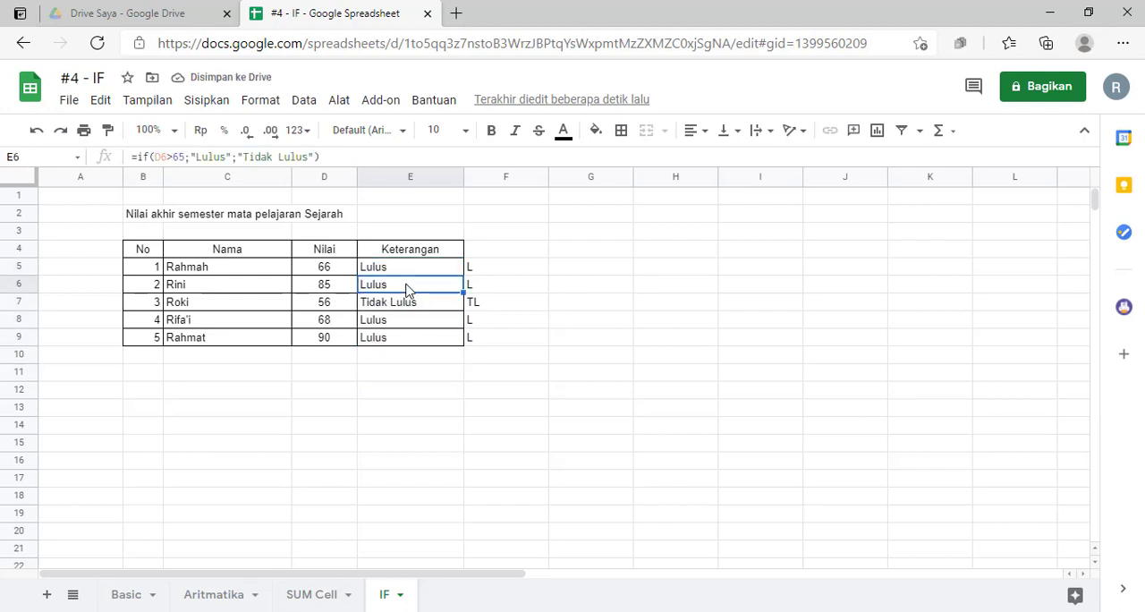
{"action": "left_click", "coordinate": [405, 270]}
{"action": "left_click", "coordinate": [411, 284]}
{"action": "left_click", "coordinate": [411, 270]}
{"action": "left_click", "coordinate": [406, 287]}
{"action": "left_click", "coordinate": [405, 311]}
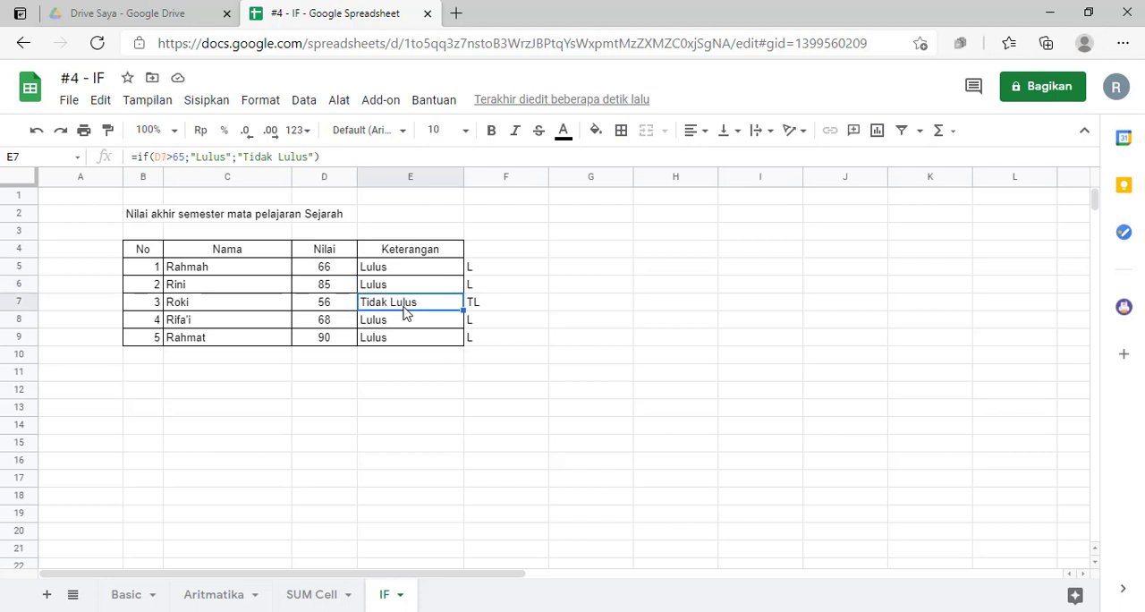
{"action": "left_click", "coordinate": [413, 286]}
{"action": "left_click", "coordinate": [415, 309]}
{"action": "left_click", "coordinate": [164, 157]}
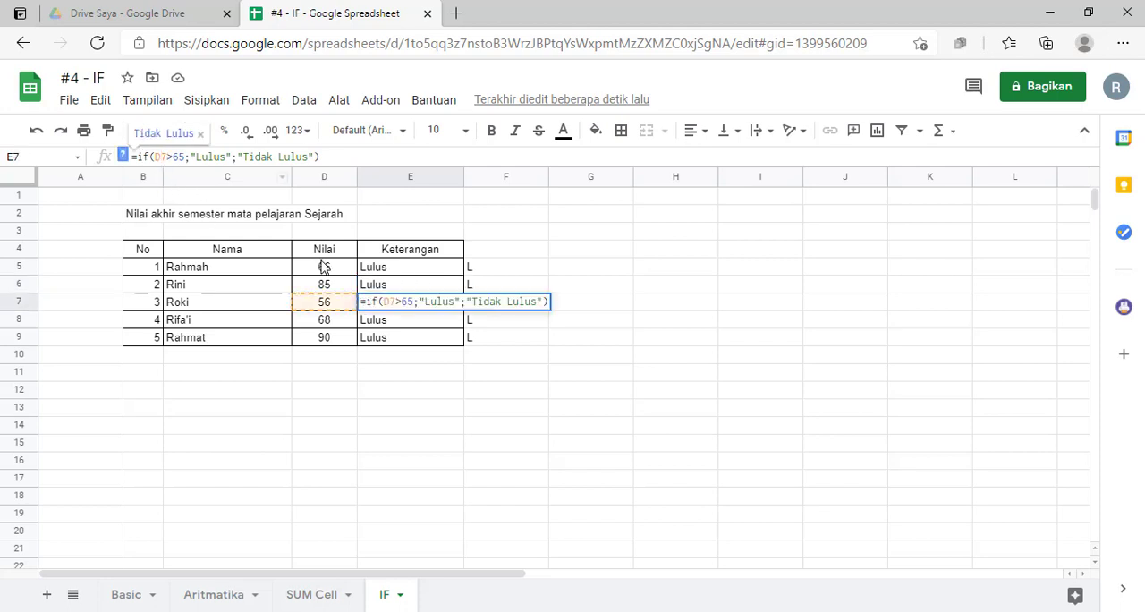
{"action": "key", "text": "Return"}
{"action": "key", "text": "Up"}
{"action": "key", "text": "Up"}
{"action": "key", "text": "Up"}
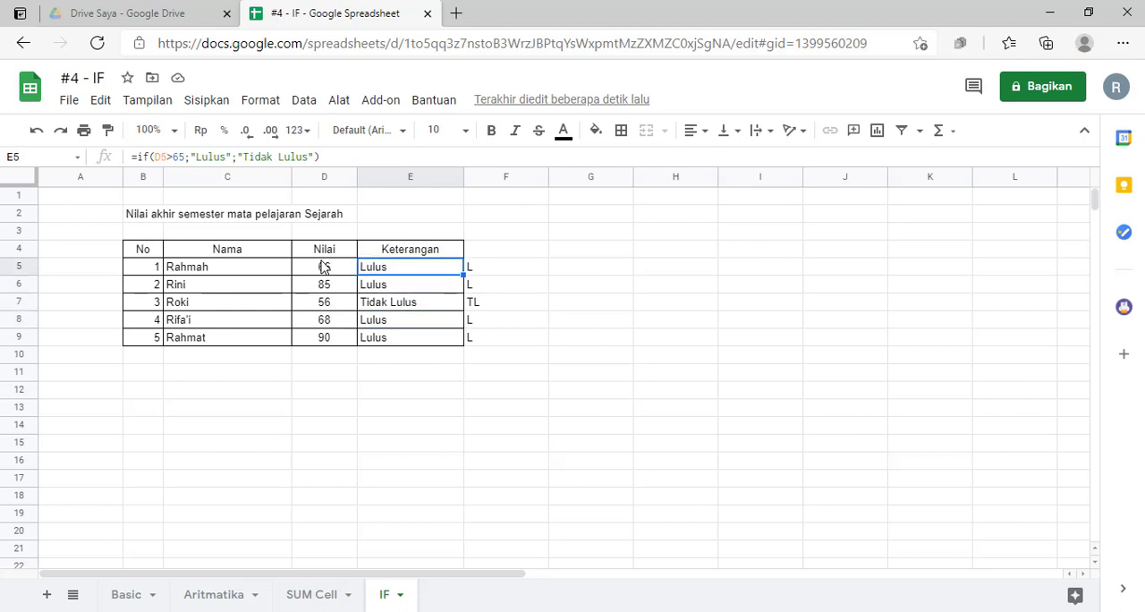
{"action": "left_click", "coordinate": [378, 286]}
{"action": "left_click", "coordinate": [374, 302]}
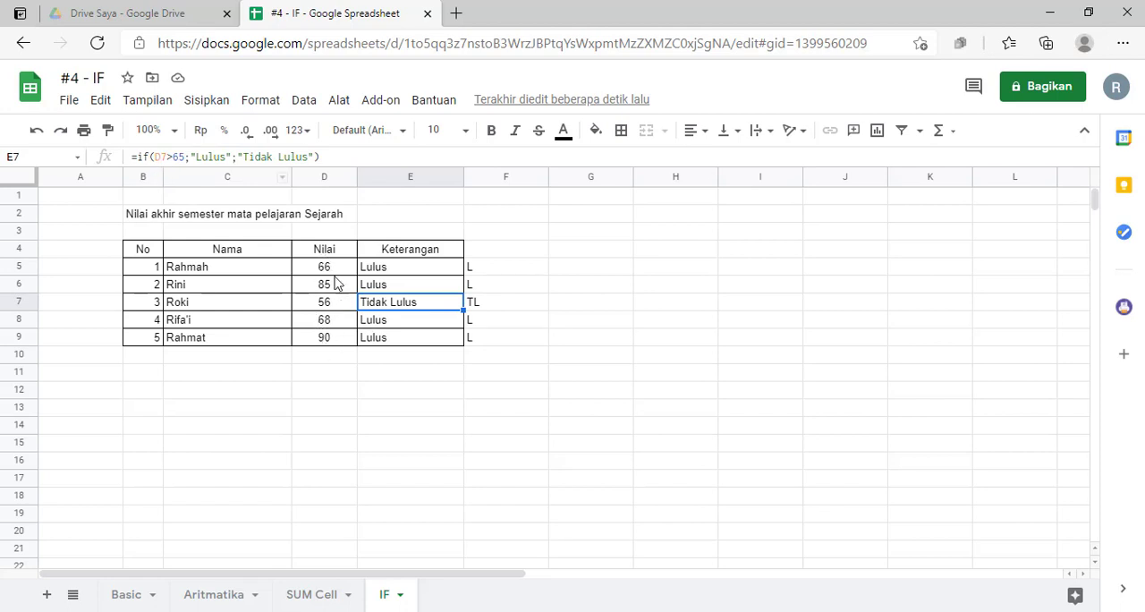
{"action": "left_click", "coordinate": [408, 341]}
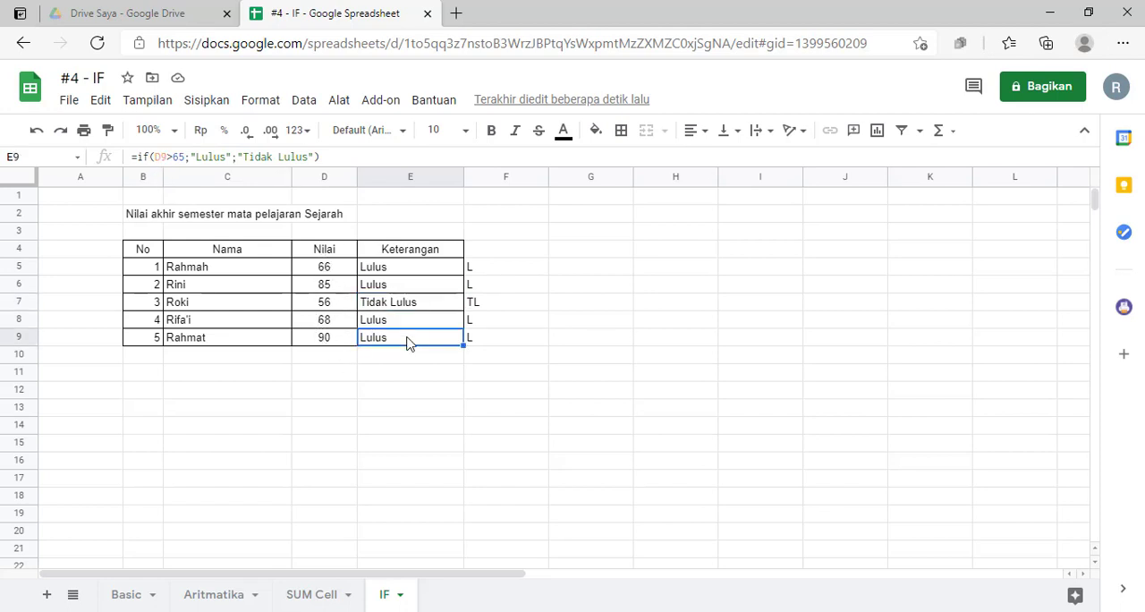